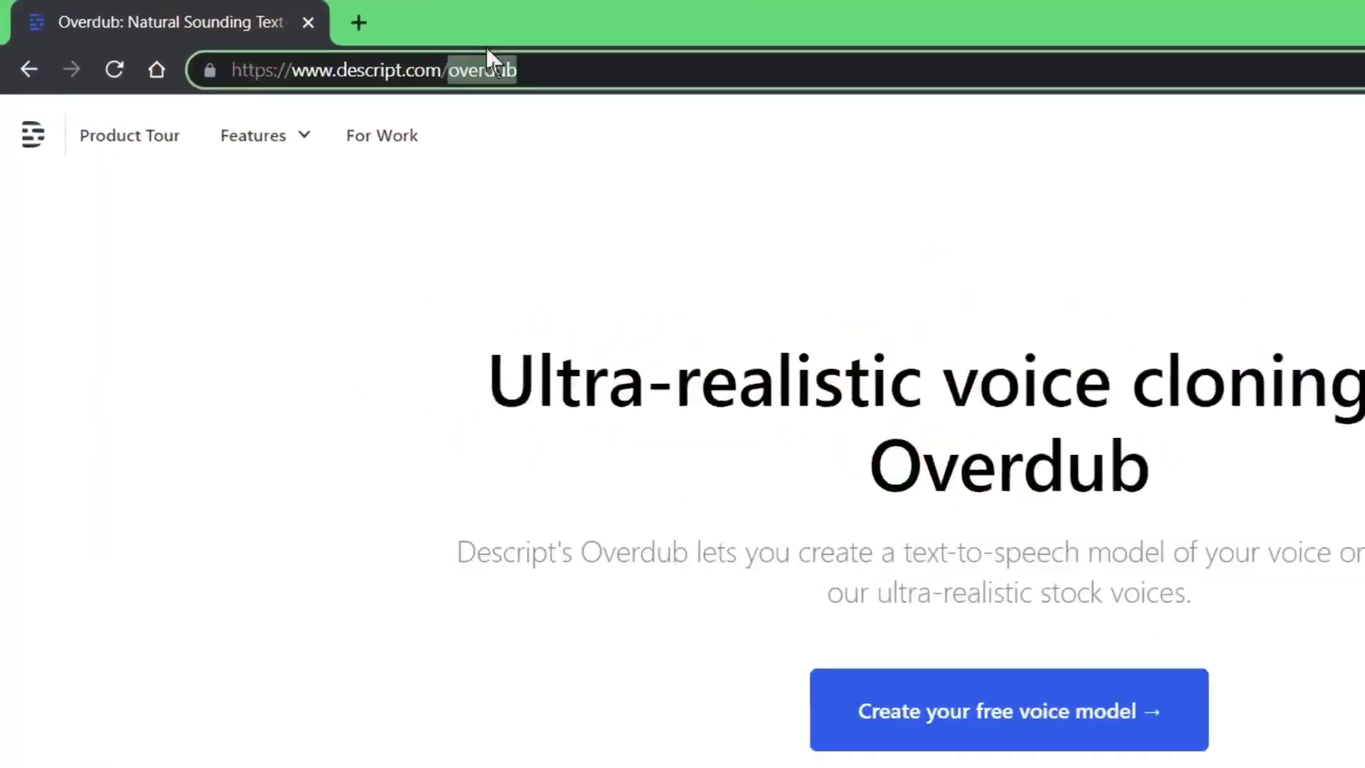
Step: Load the descript.com/overdub page and start signing up for a Descript account
{"action": "type", "text": "overdub"}
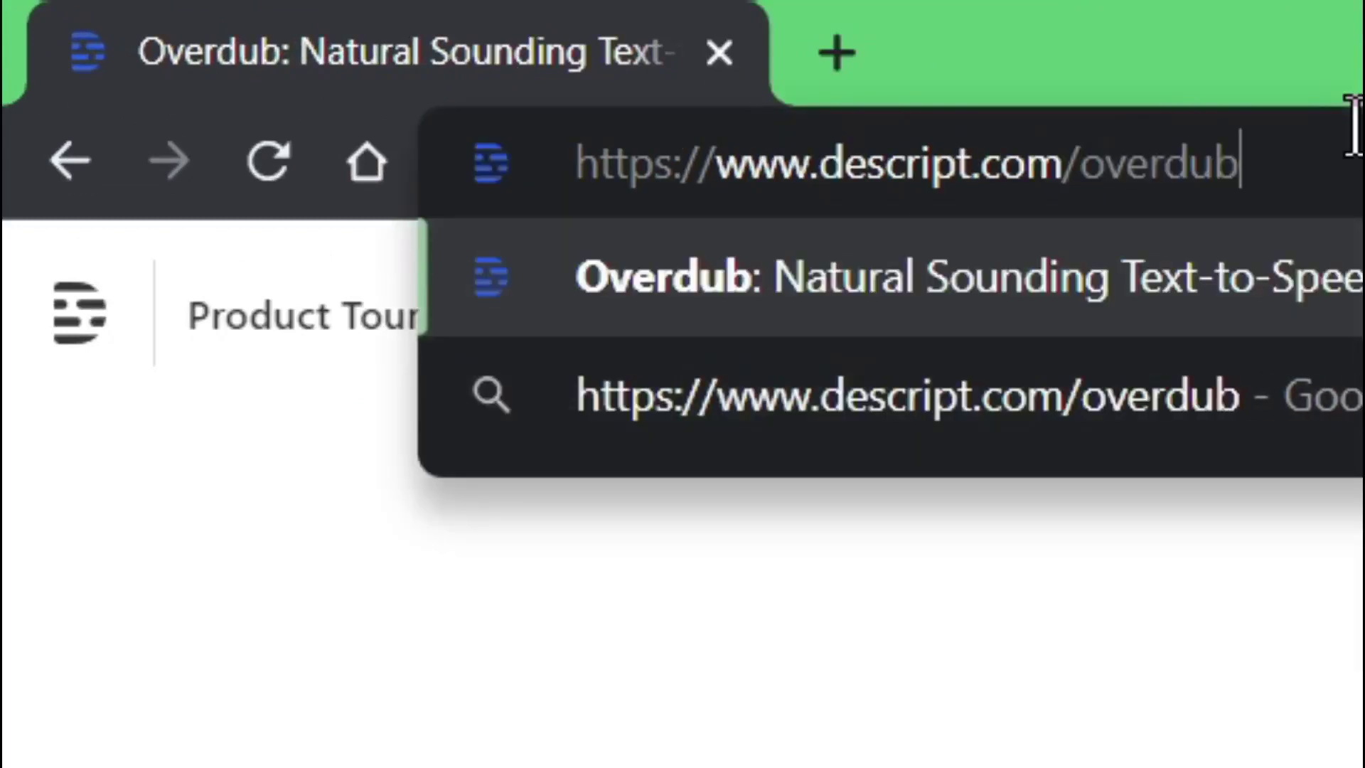
{"action": "key", "text": "Return"}
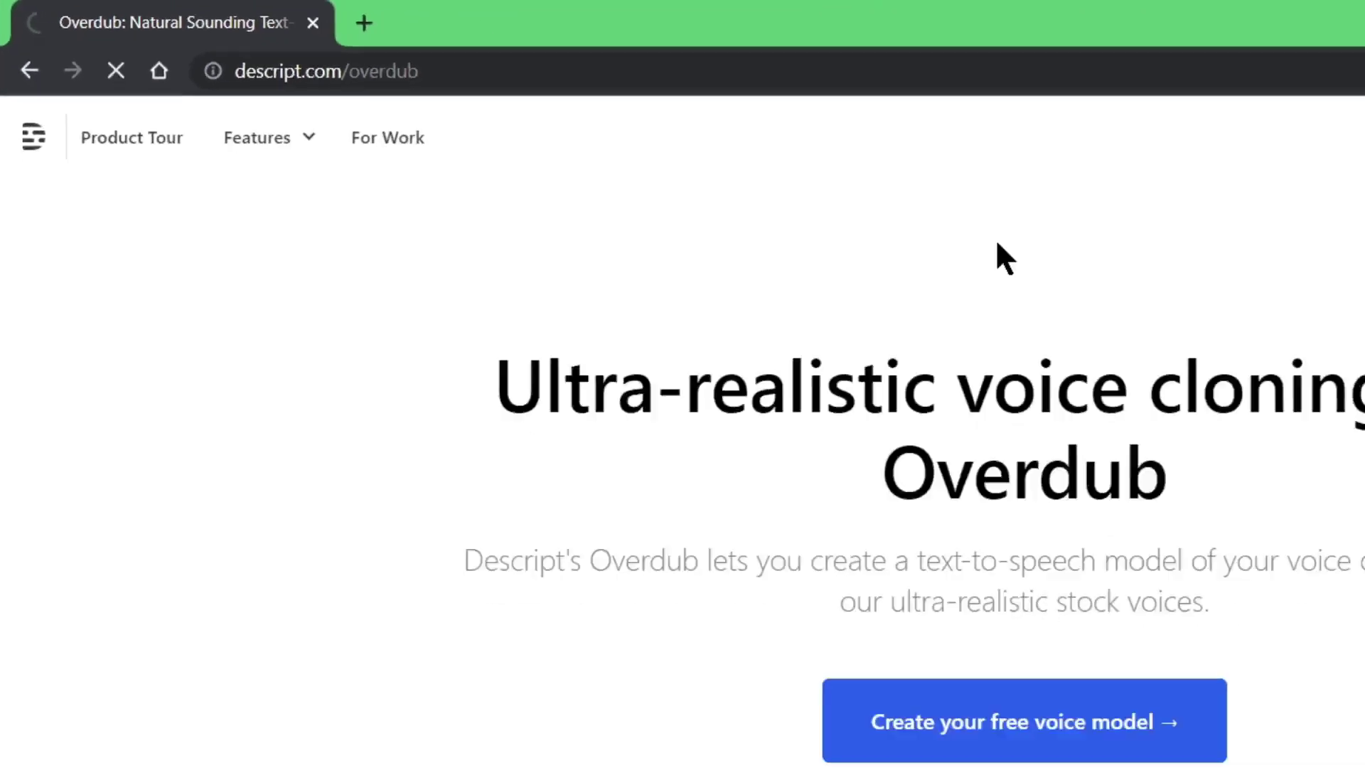
{"action": "scroll", "coordinate": [1103, 378], "scroll_direction": "down", "scroll_amount": 6}
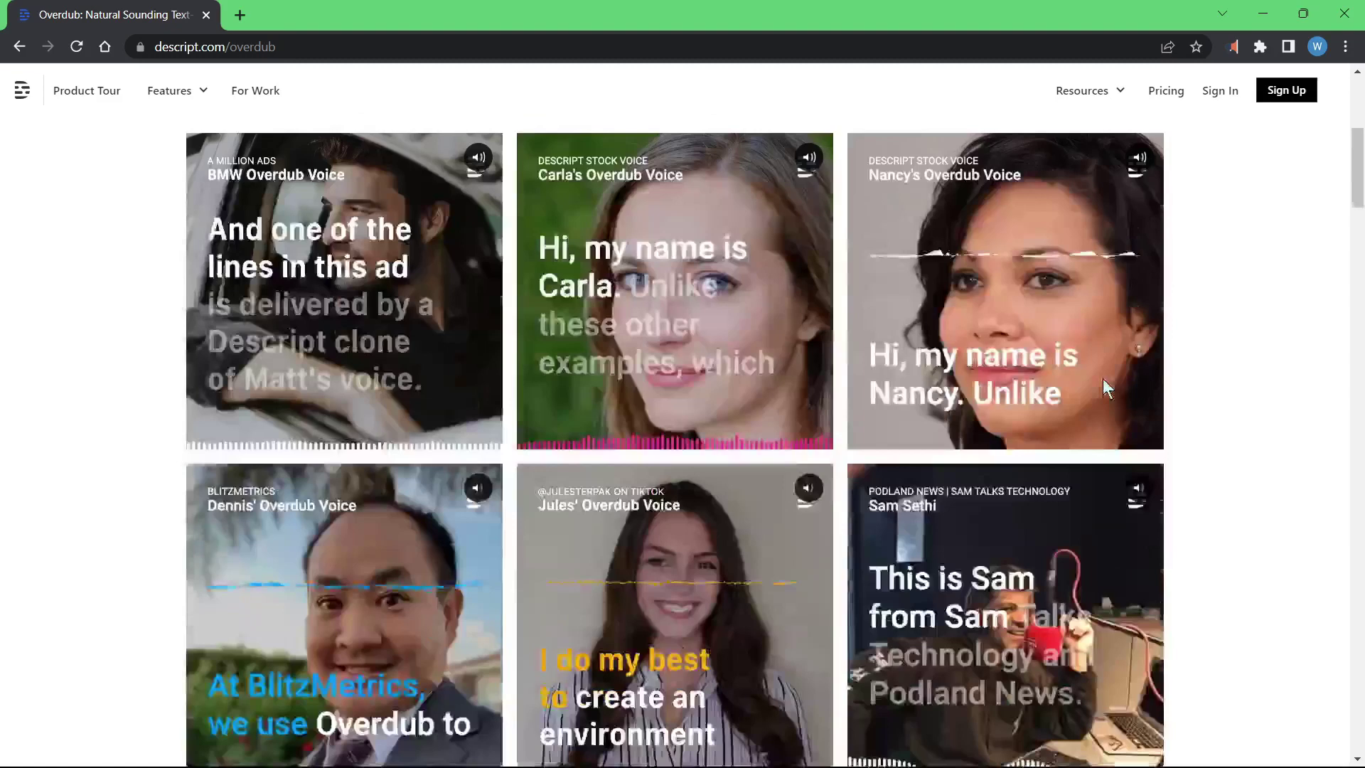
{"action": "scroll", "coordinate": [1102, 398], "scroll_direction": "up", "scroll_amount": 6}
{"action": "left_click", "coordinate": [1279, 91]}
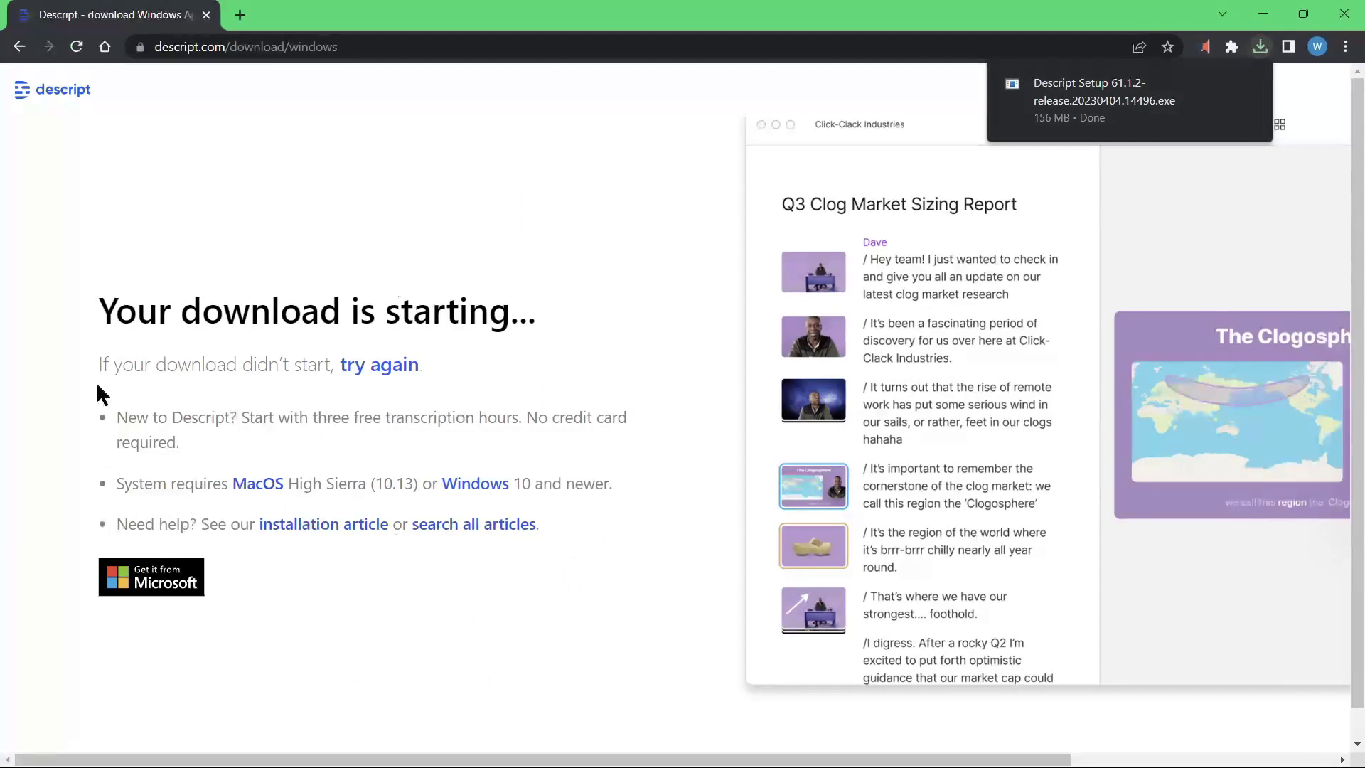
Step: Run the downloaded Descript Setup installer and go back to the account chooser page
{"action": "mouse_move", "coordinate": [1137, 72]}
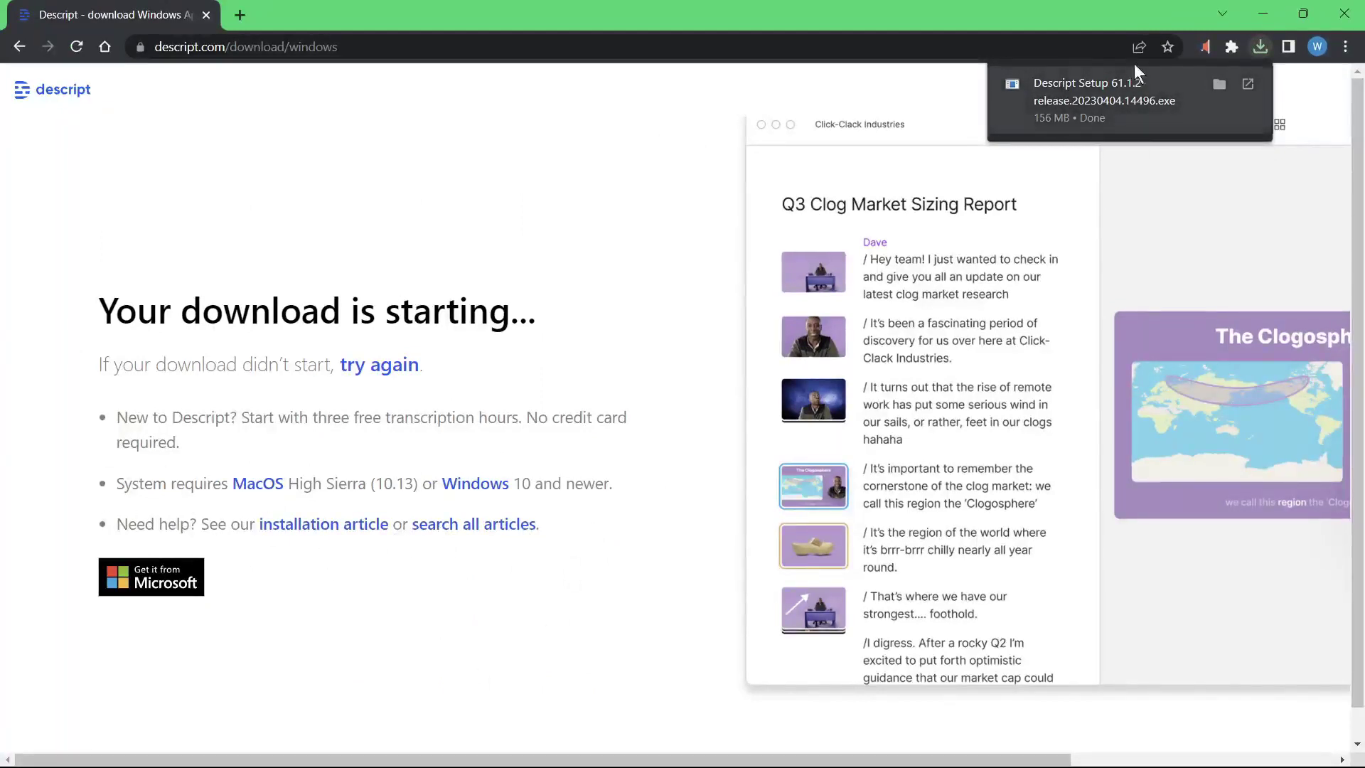
{"action": "left_click", "coordinate": [1083, 96]}
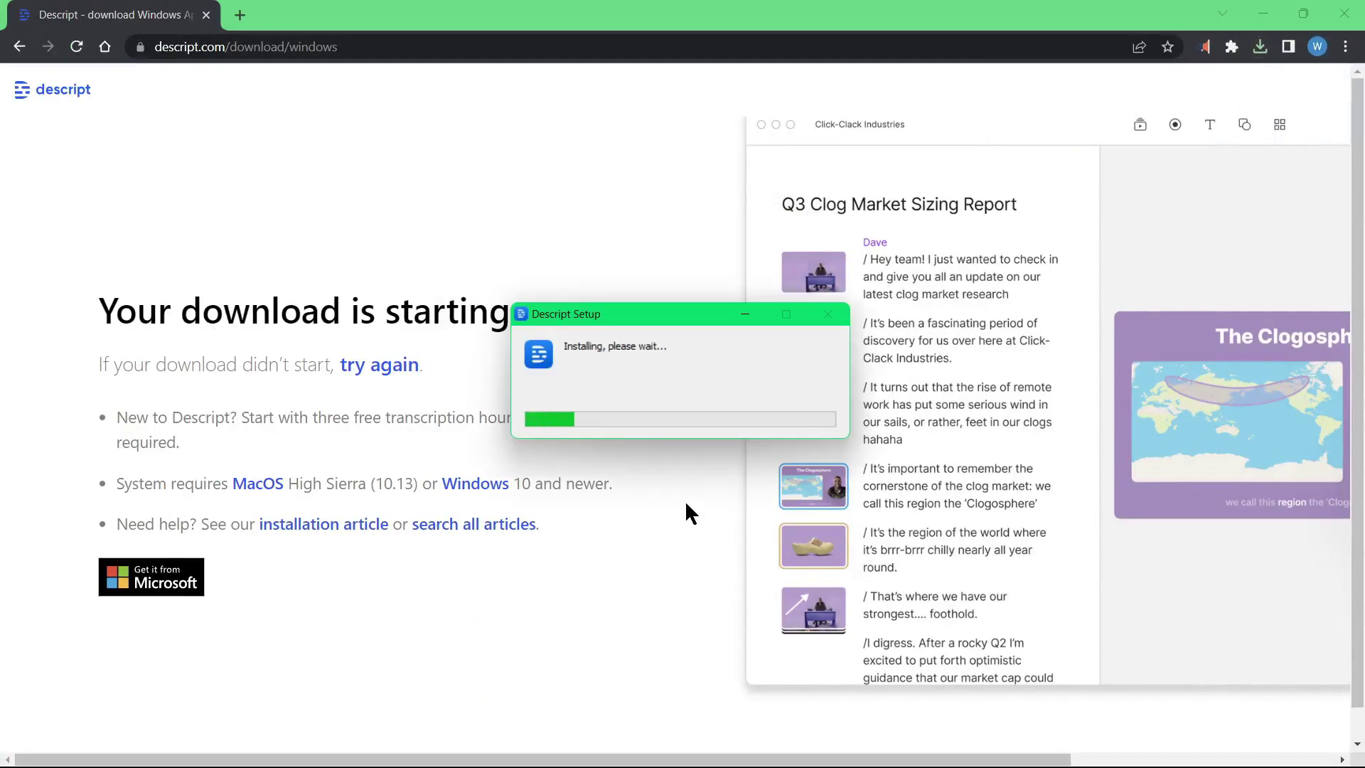
{"action": "left_click", "coordinate": [19, 46]}
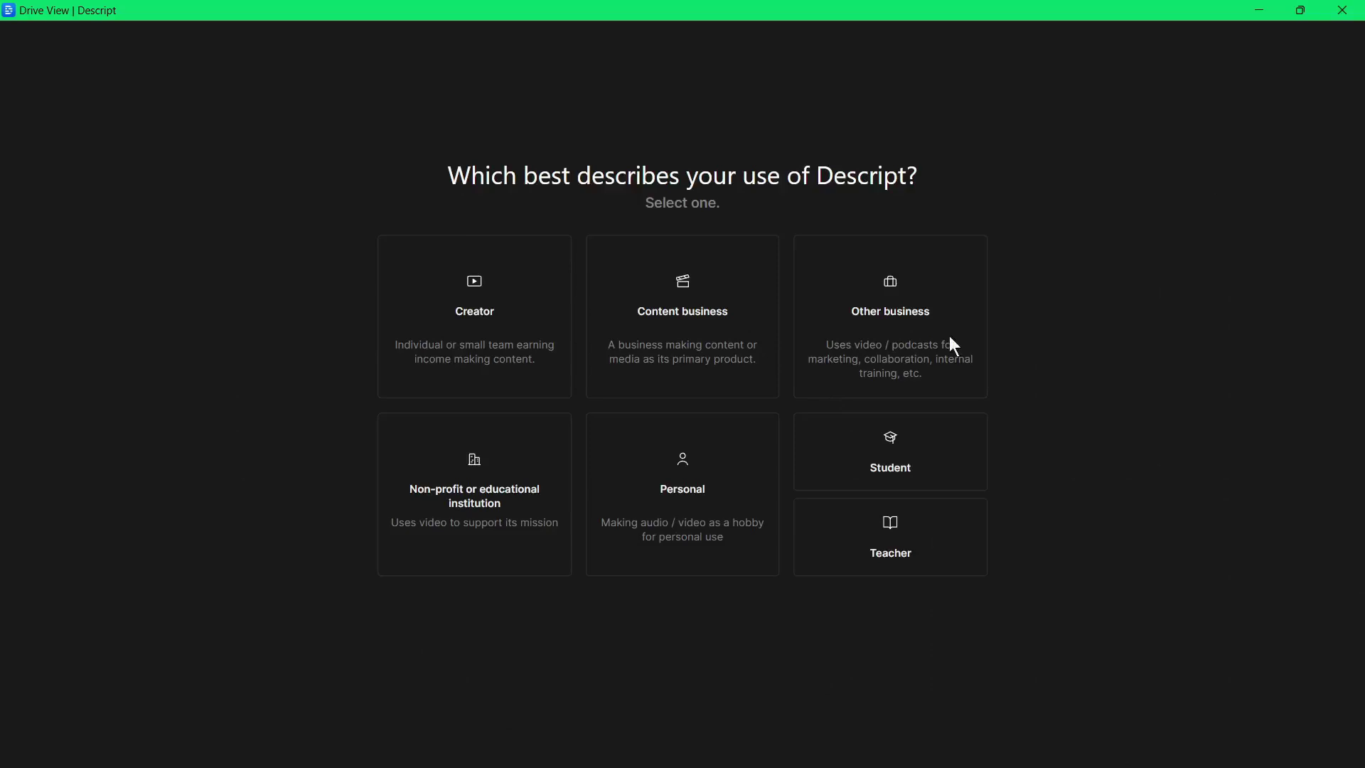
Step: Choose Creator use, name the drive RIBBY Descript, and set team size to Just me
{"action": "left_click", "coordinate": [482, 297]}
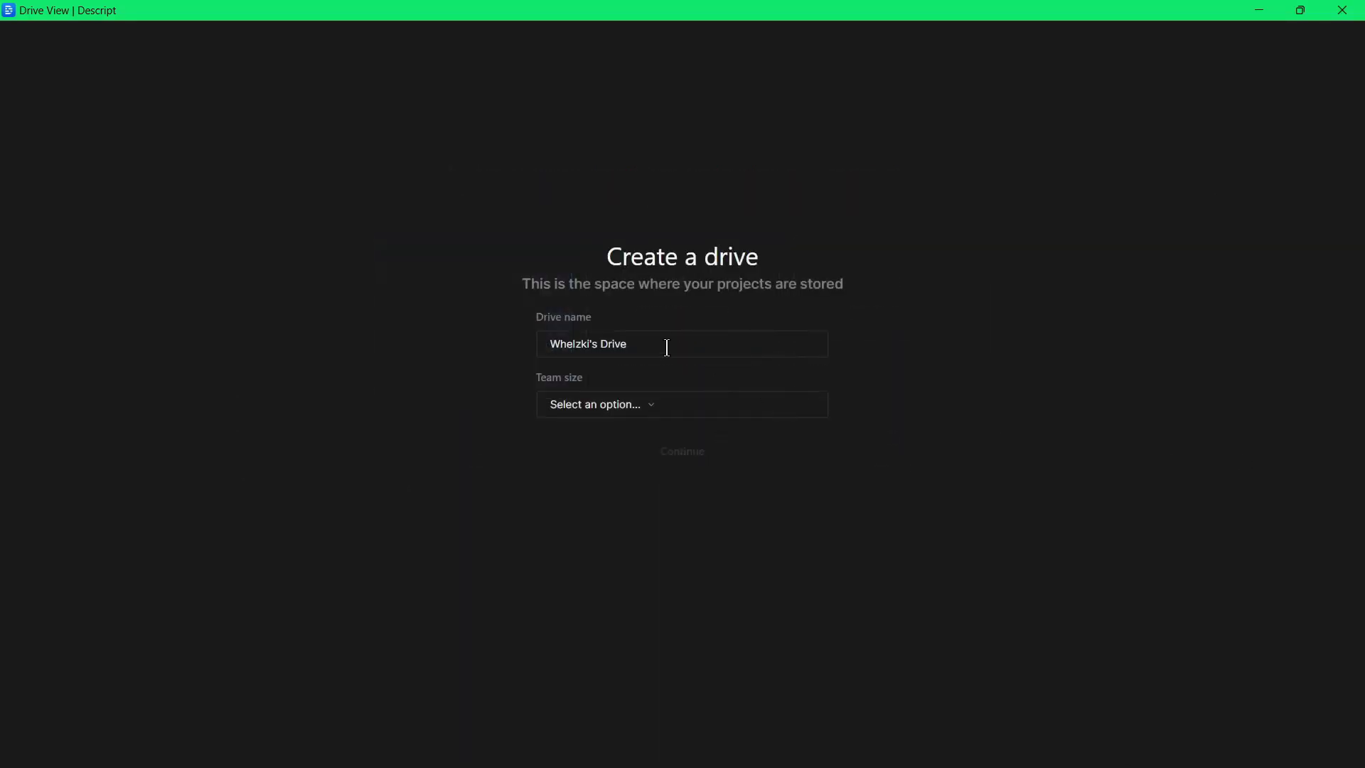
{"action": "left_click", "coordinate": [667, 346]}
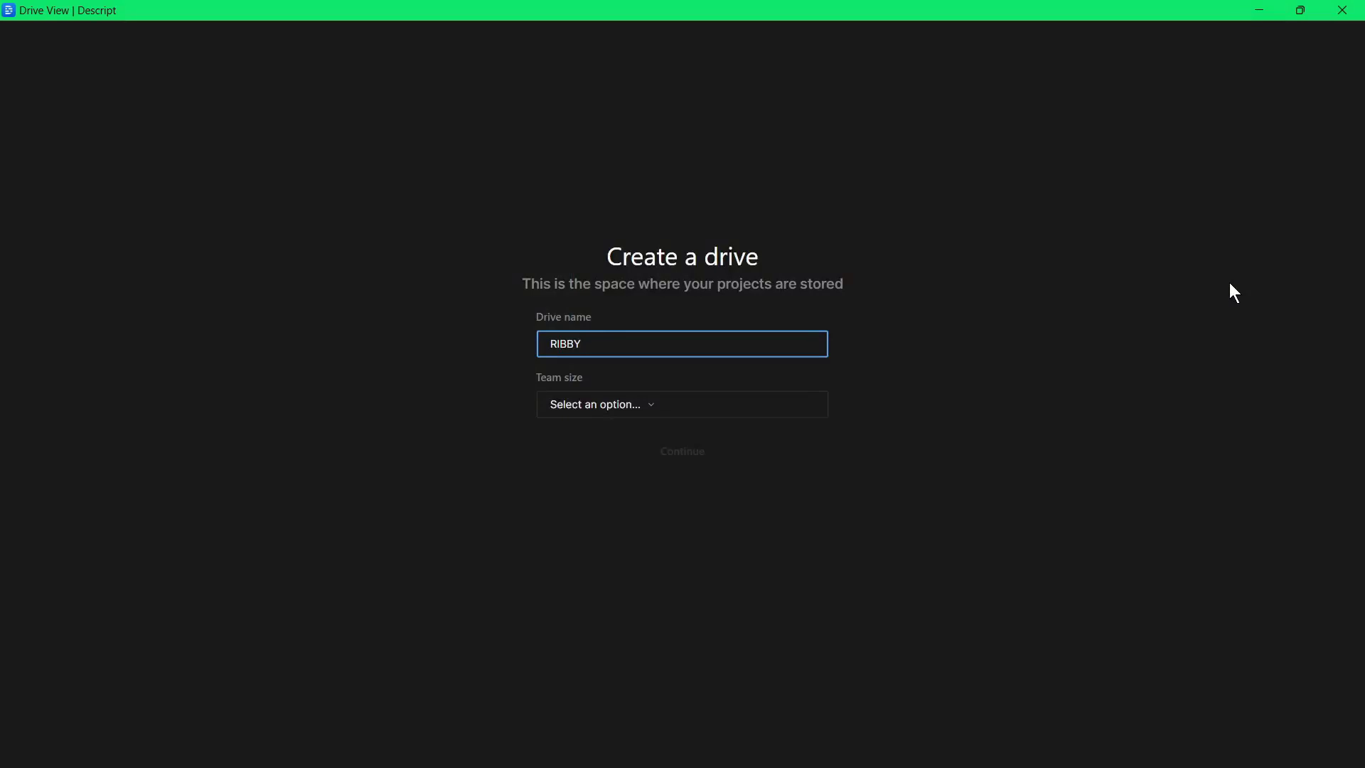
{"action": "left_click", "coordinate": [632, 408]}
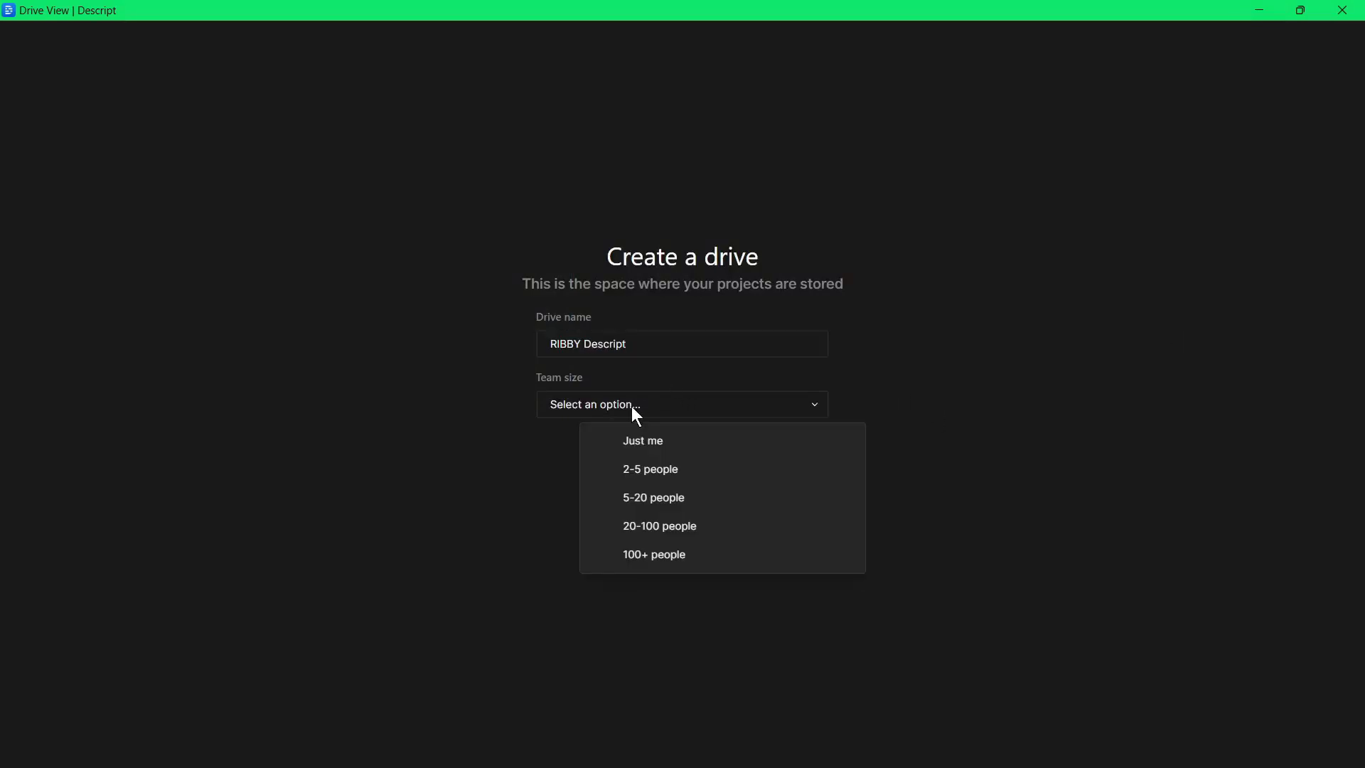
{"action": "left_click", "coordinate": [637, 441]}
{"action": "left_click", "coordinate": [684, 458]}
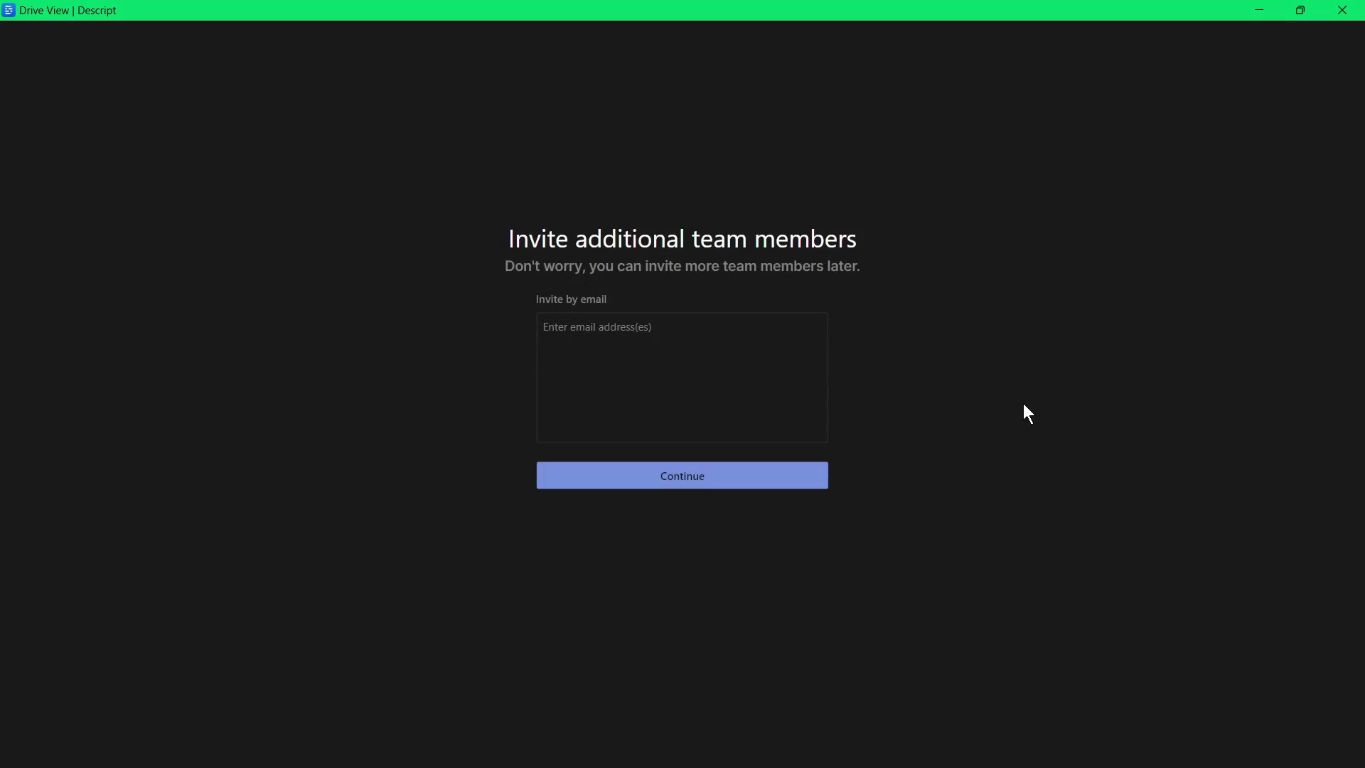
Step: Skip invites, select Podcasts, Short clips for social and three more content types, then finish
{"action": "left_click", "coordinate": [682, 476]}
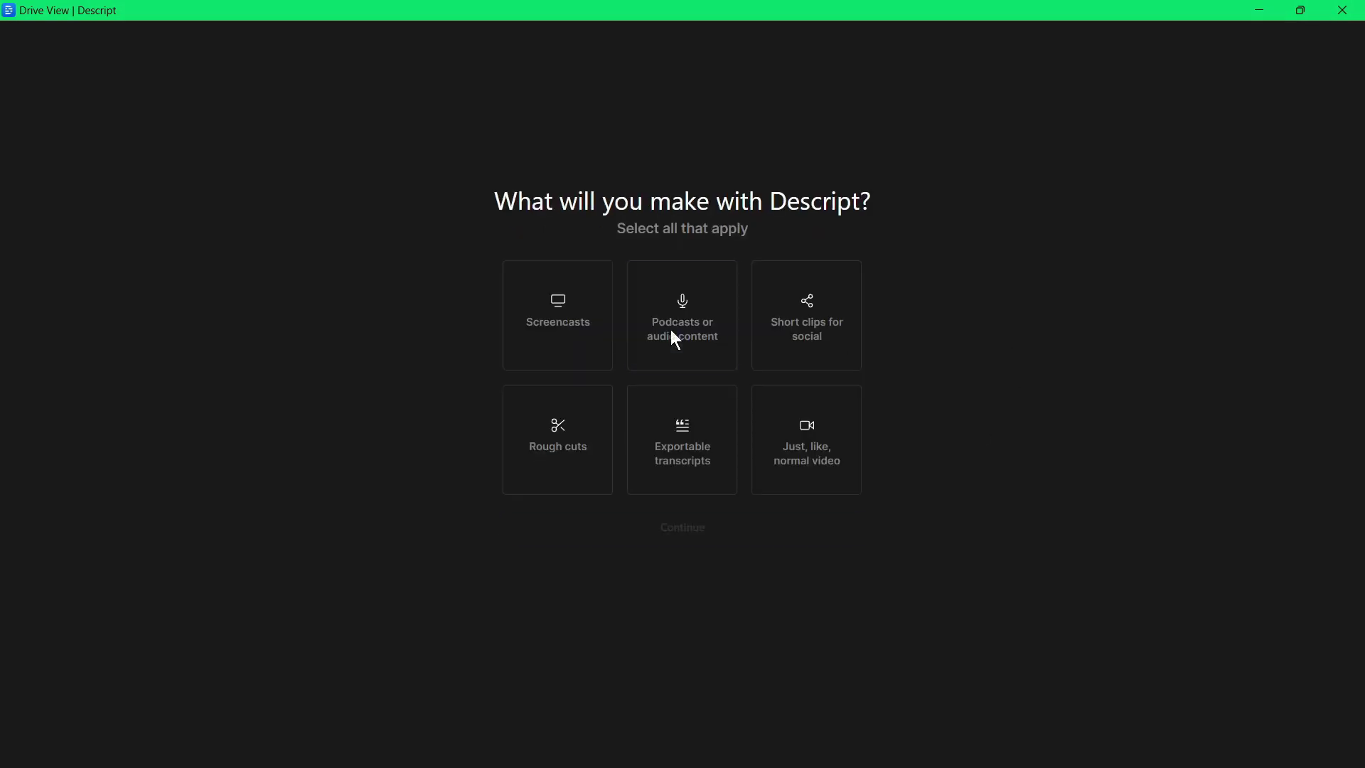
{"action": "left_click", "coordinate": [672, 332]}
{"action": "left_click", "coordinate": [777, 305]}
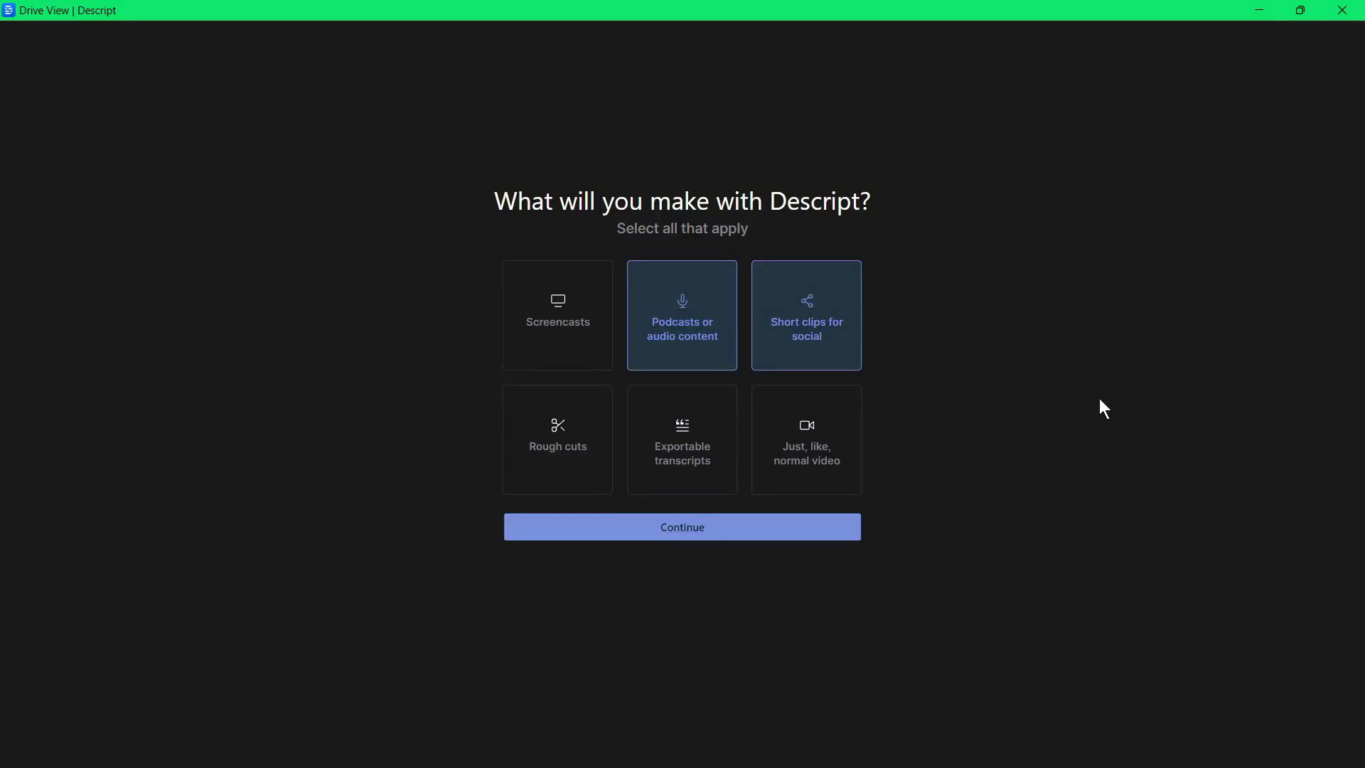
{"action": "left_click", "coordinate": [798, 432]}
{"action": "left_click", "coordinate": [695, 446]}
{"action": "left_click", "coordinate": [562, 444]}
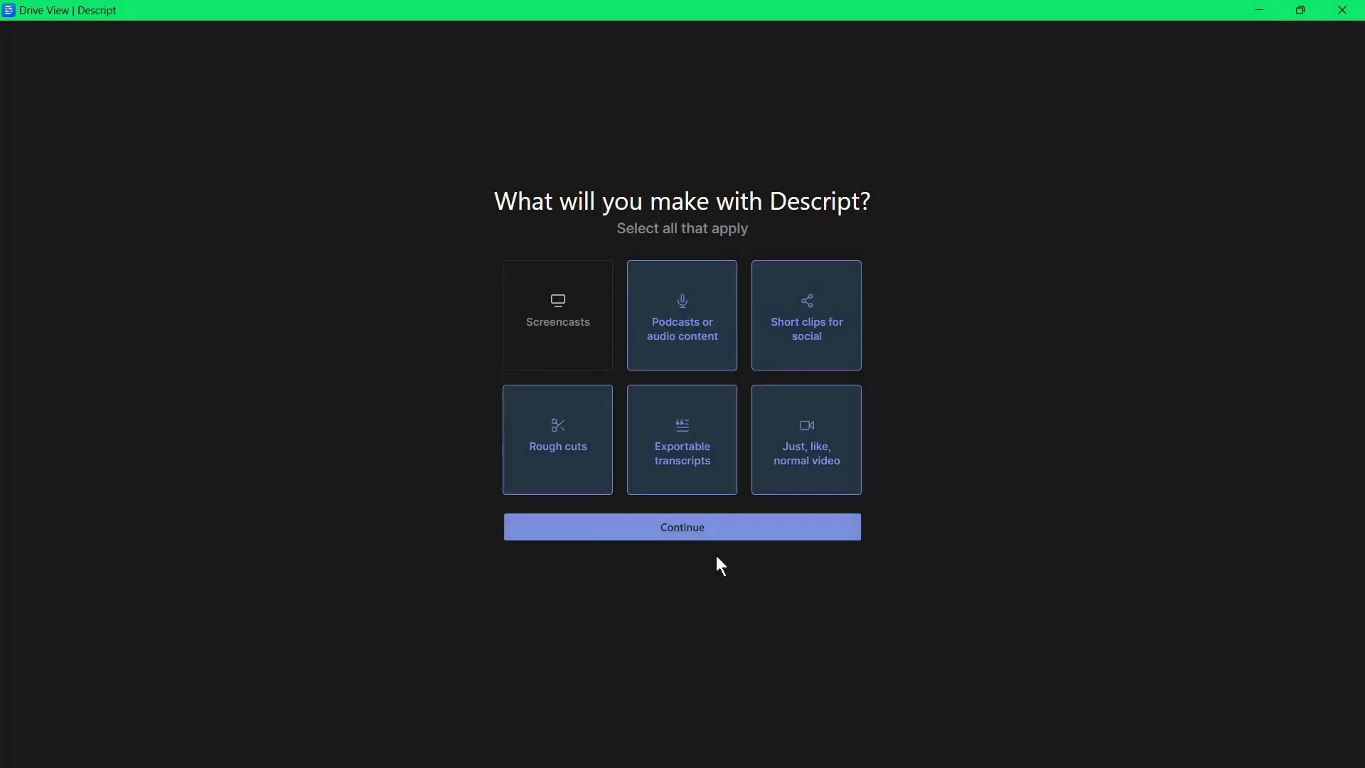
{"action": "left_click", "coordinate": [759, 536]}
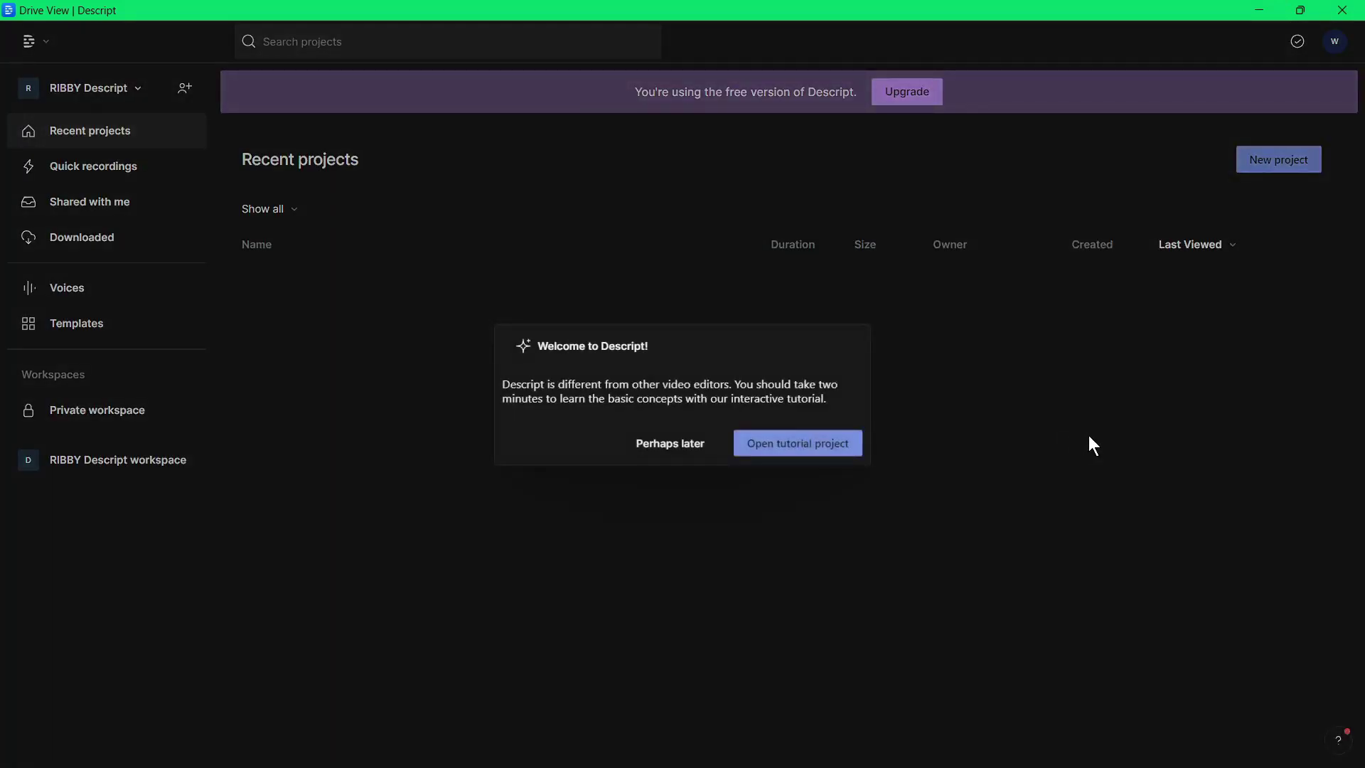
Step: Open the interactive tutorial project, then view the Descript pricing plan table
{"action": "left_click", "coordinate": [792, 443]}
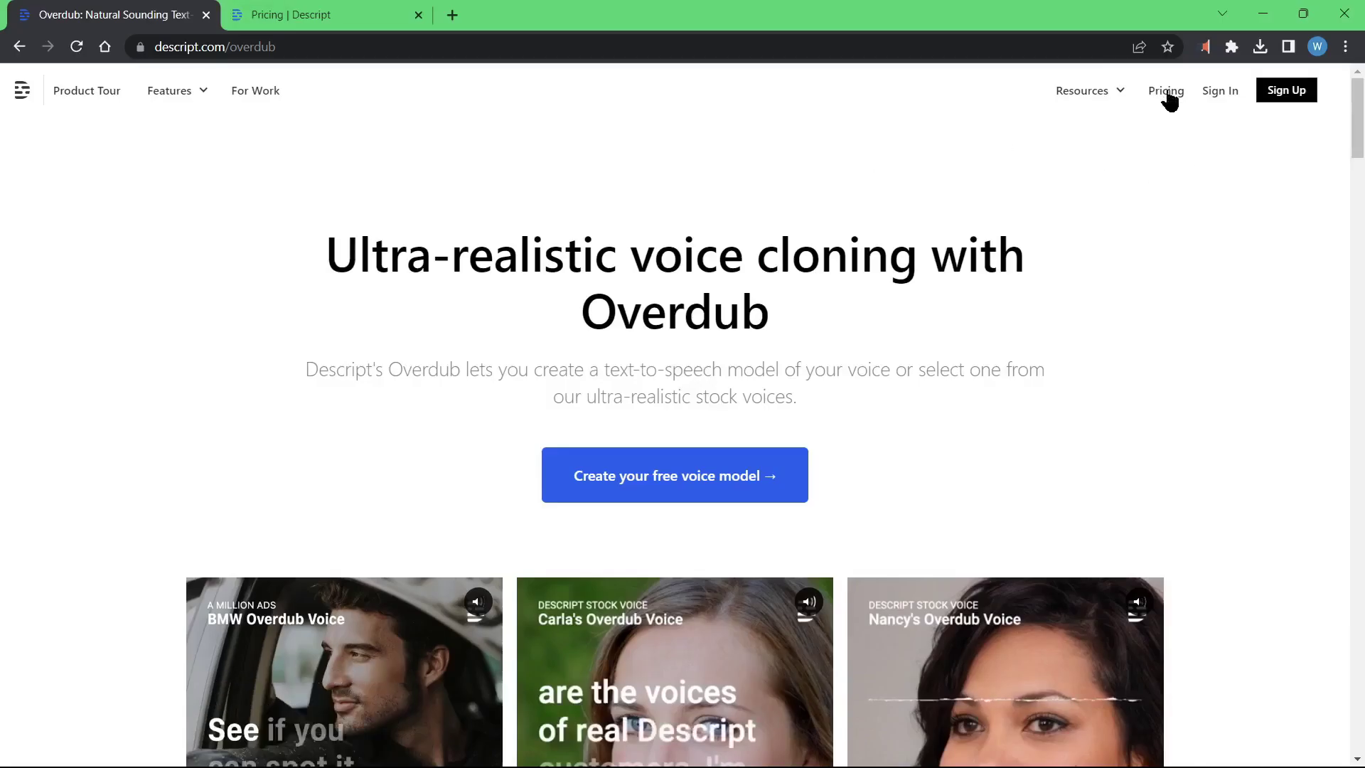
{"action": "left_click", "coordinate": [346, 10]}
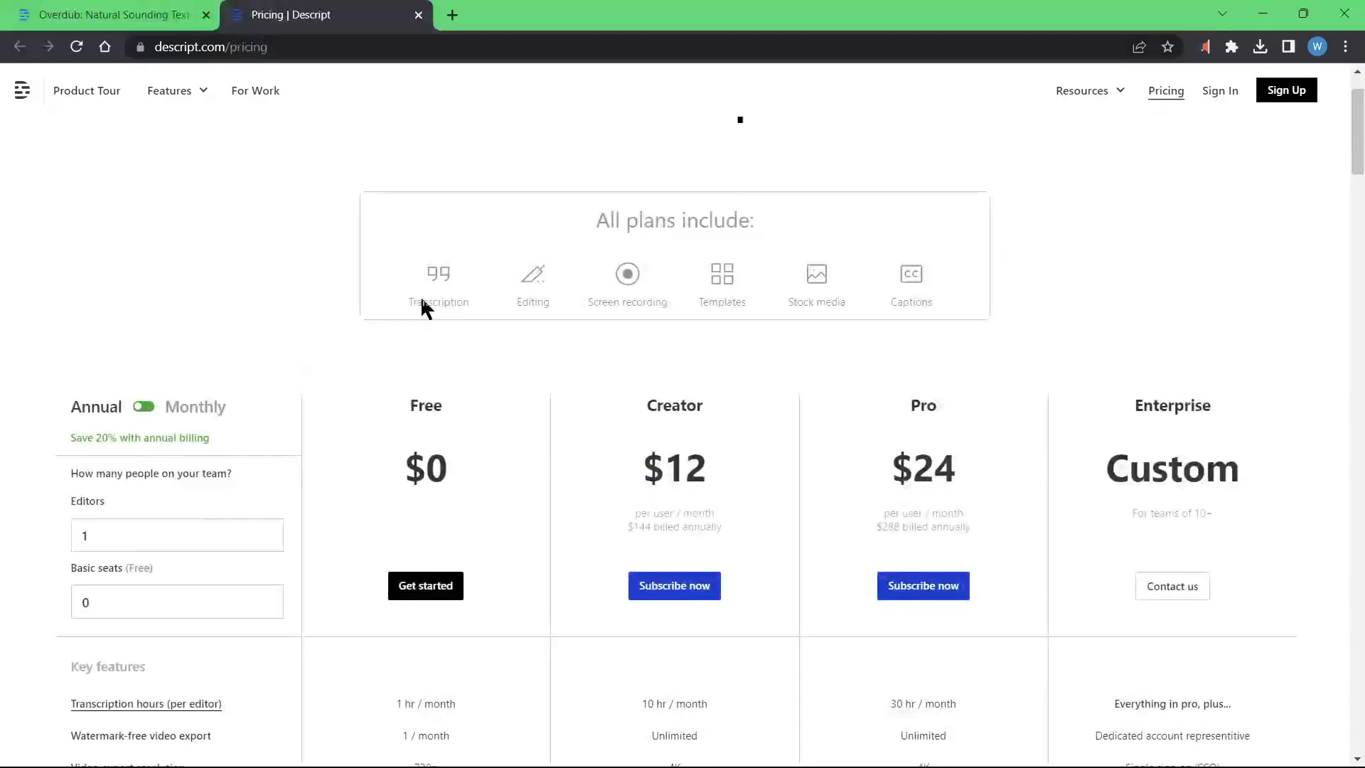
{"action": "scroll", "coordinate": [378, 384], "scroll_direction": "down", "scroll_amount": 3}
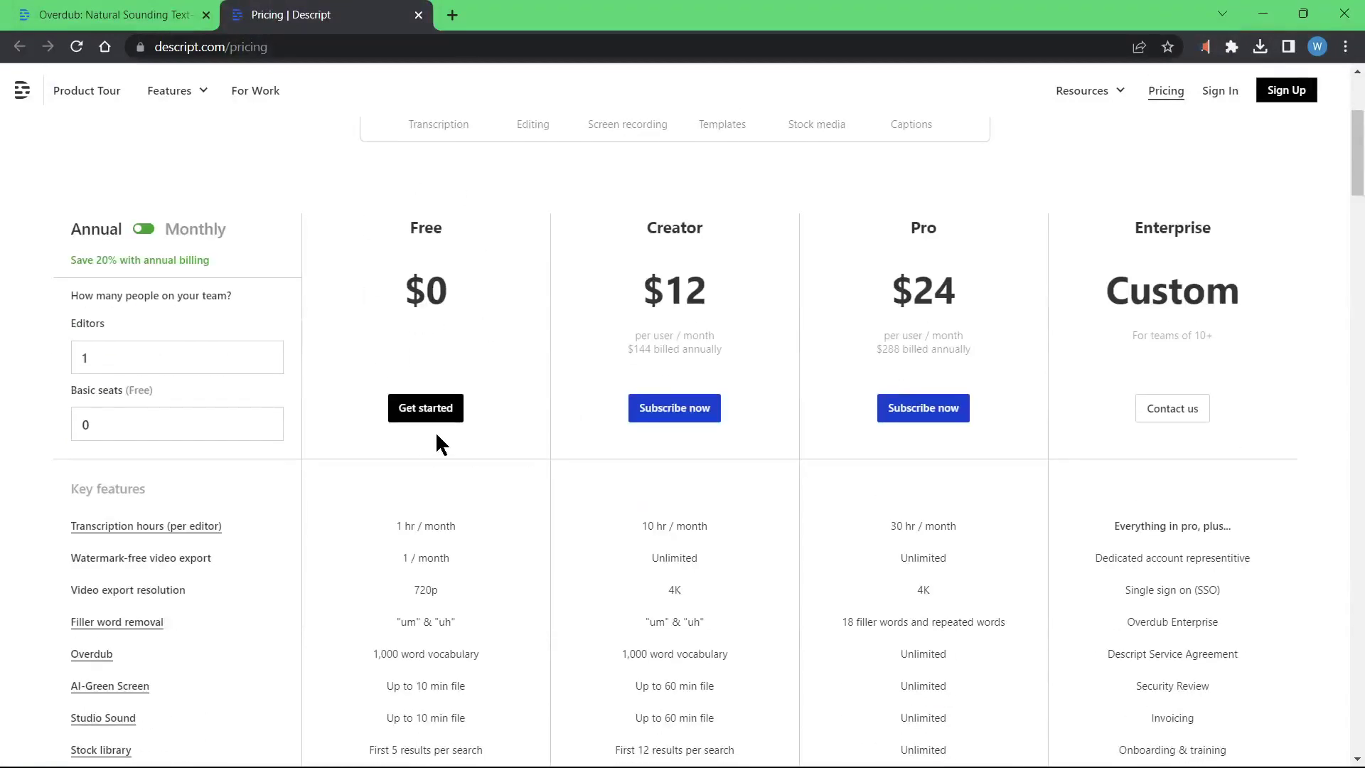
{"action": "scroll", "coordinate": [433, 441], "scroll_direction": "down", "scroll_amount": 5}
{"action": "scroll", "coordinate": [419, 444], "scroll_direction": "up", "scroll_amount": 2}
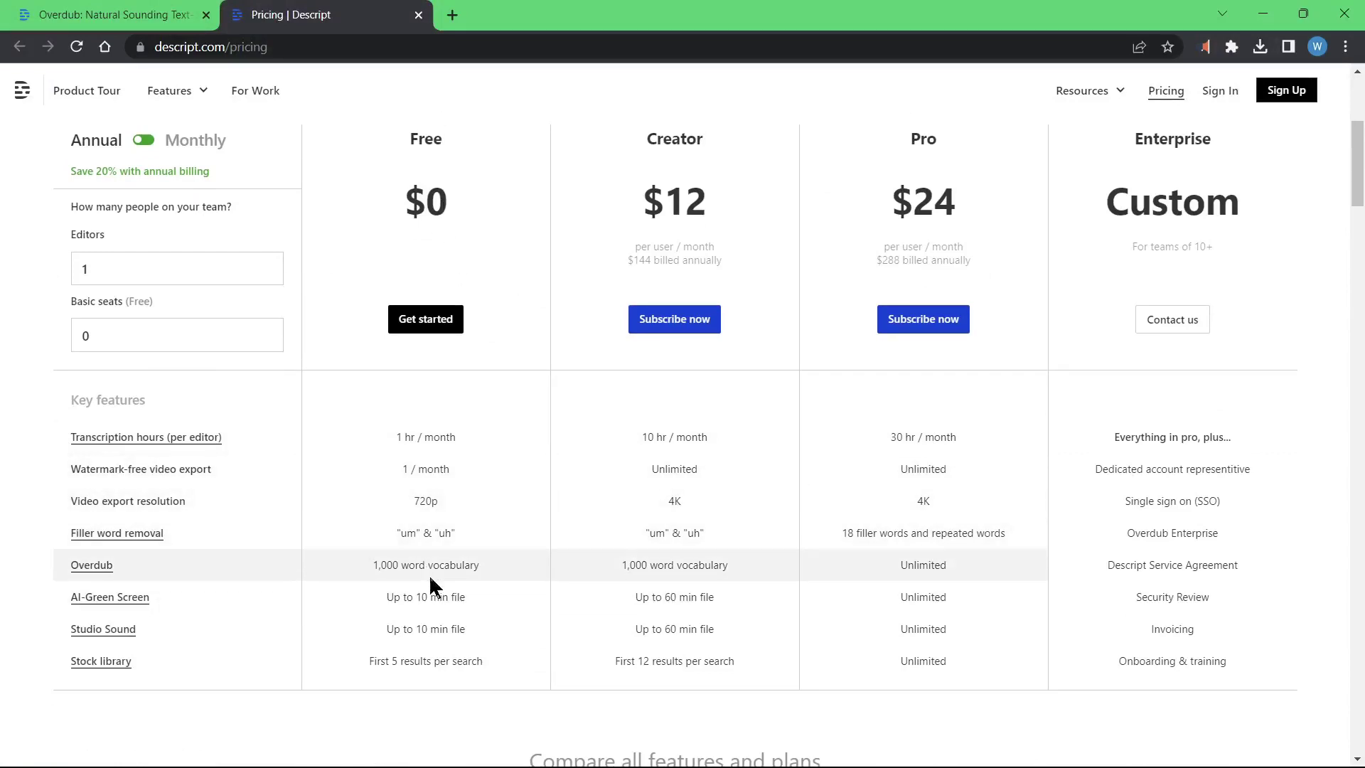
{"action": "scroll", "coordinate": [448, 704], "scroll_direction": "down", "scroll_amount": 5}
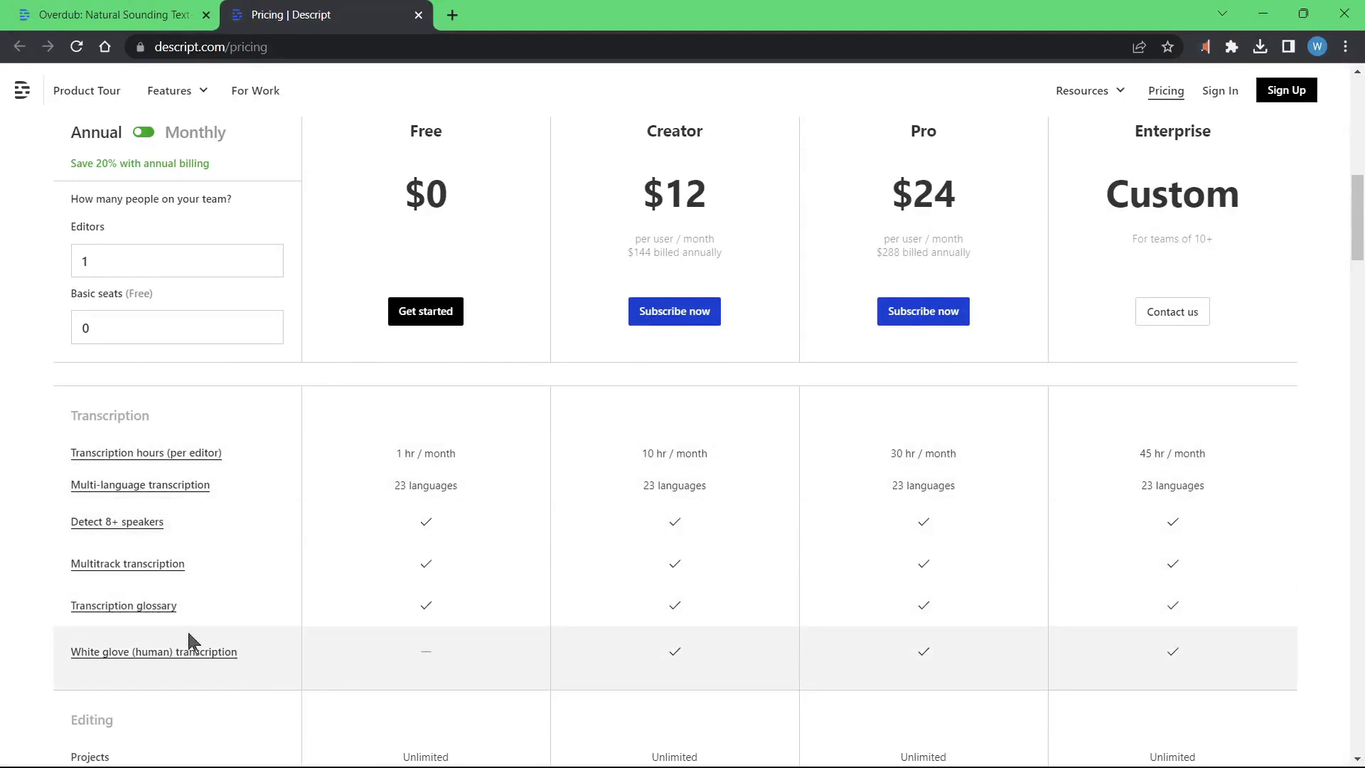
{"action": "scroll", "coordinate": [387, 610], "scroll_direction": "down", "scroll_amount": 3}
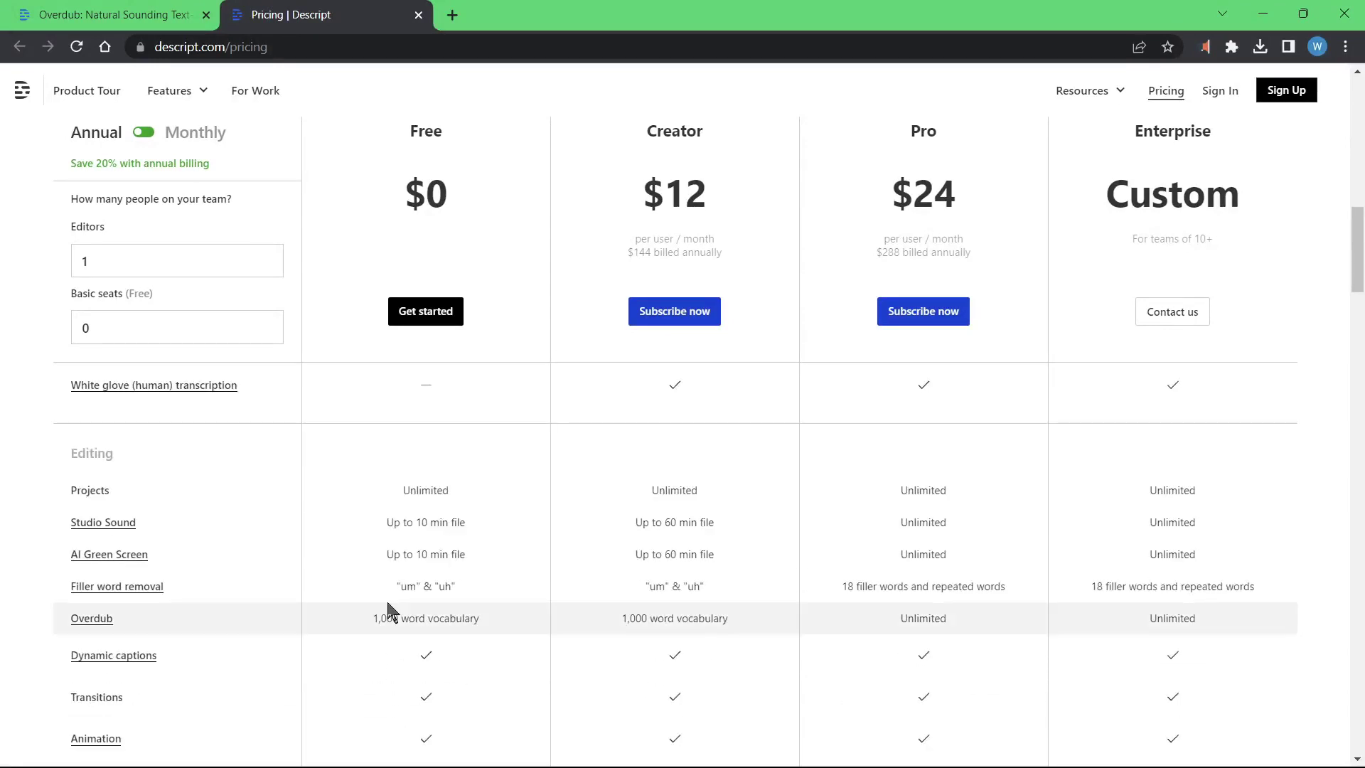
{"action": "mouse_move", "coordinate": [147, 387]}
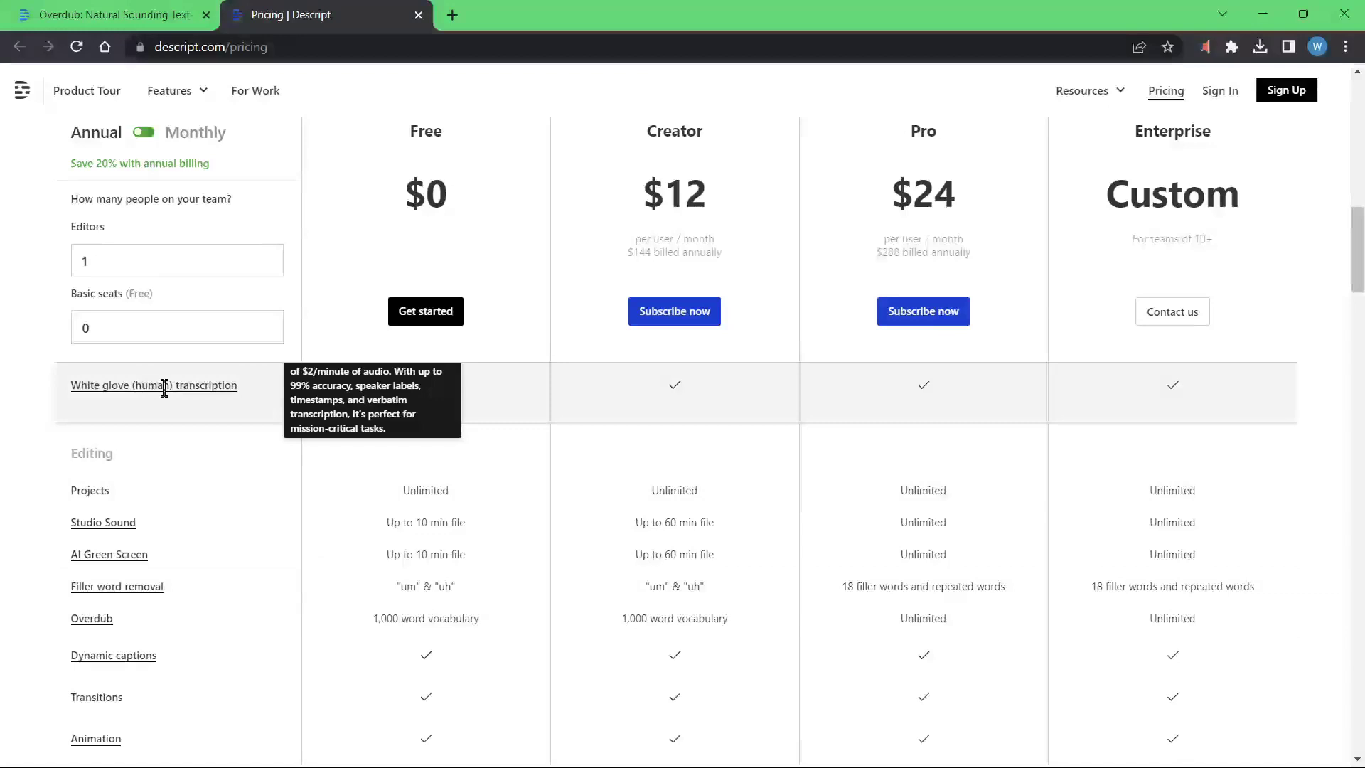
Step: Scroll through the pricing FAQ and back up to the Editing rows showing Overdub limits
{"action": "scroll", "coordinate": [229, 647], "scroll_direction": "down", "scroll_amount": 2}
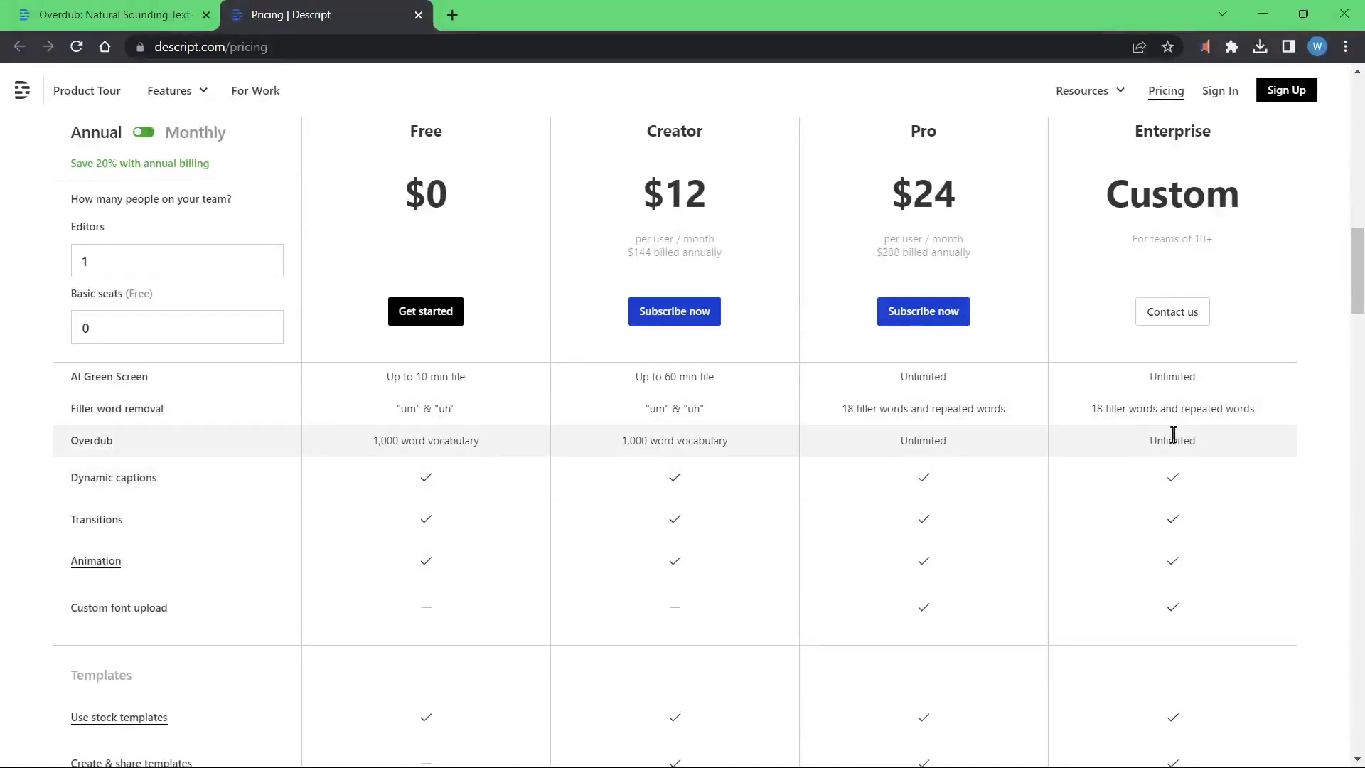
{"action": "scroll", "coordinate": [306, 618], "scroll_direction": "down", "scroll_amount": 3}
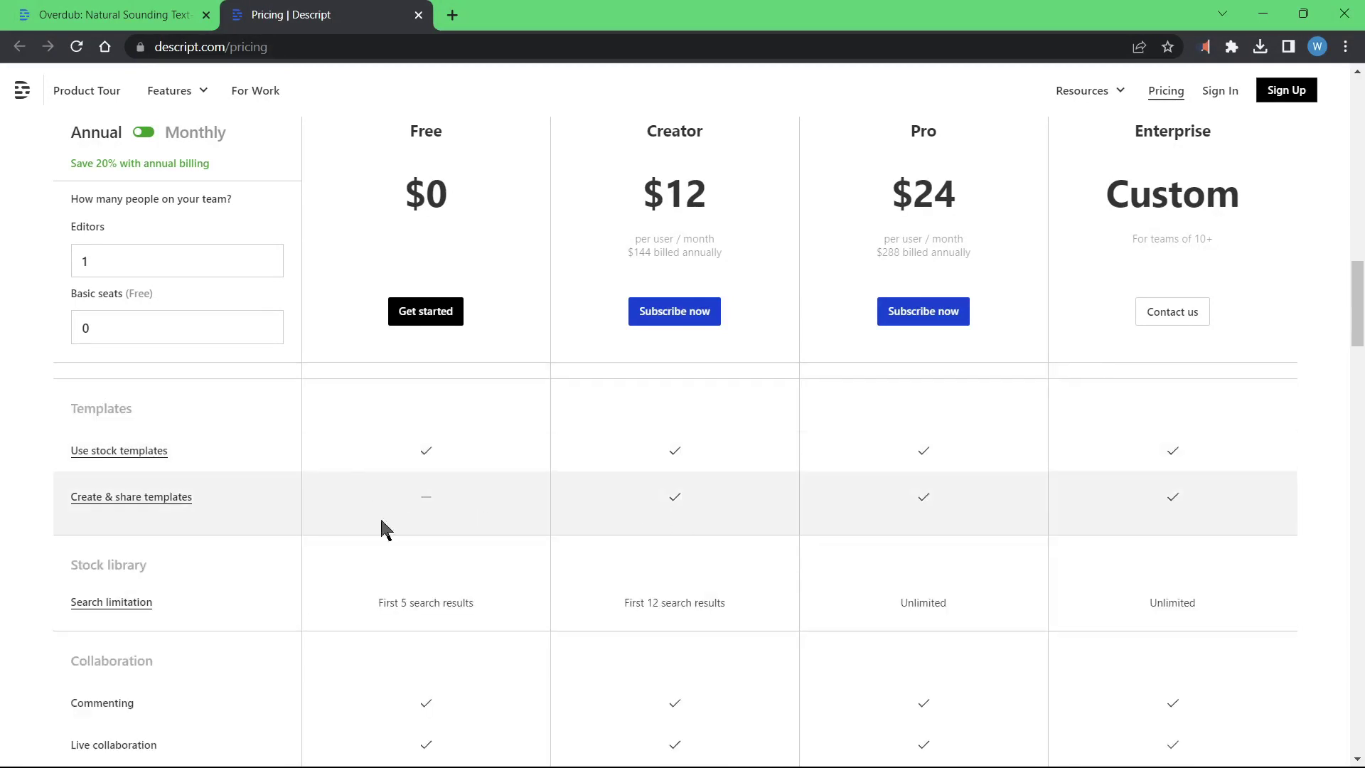
{"action": "scroll", "coordinate": [306, 601], "scroll_direction": "down", "scroll_amount": 2}
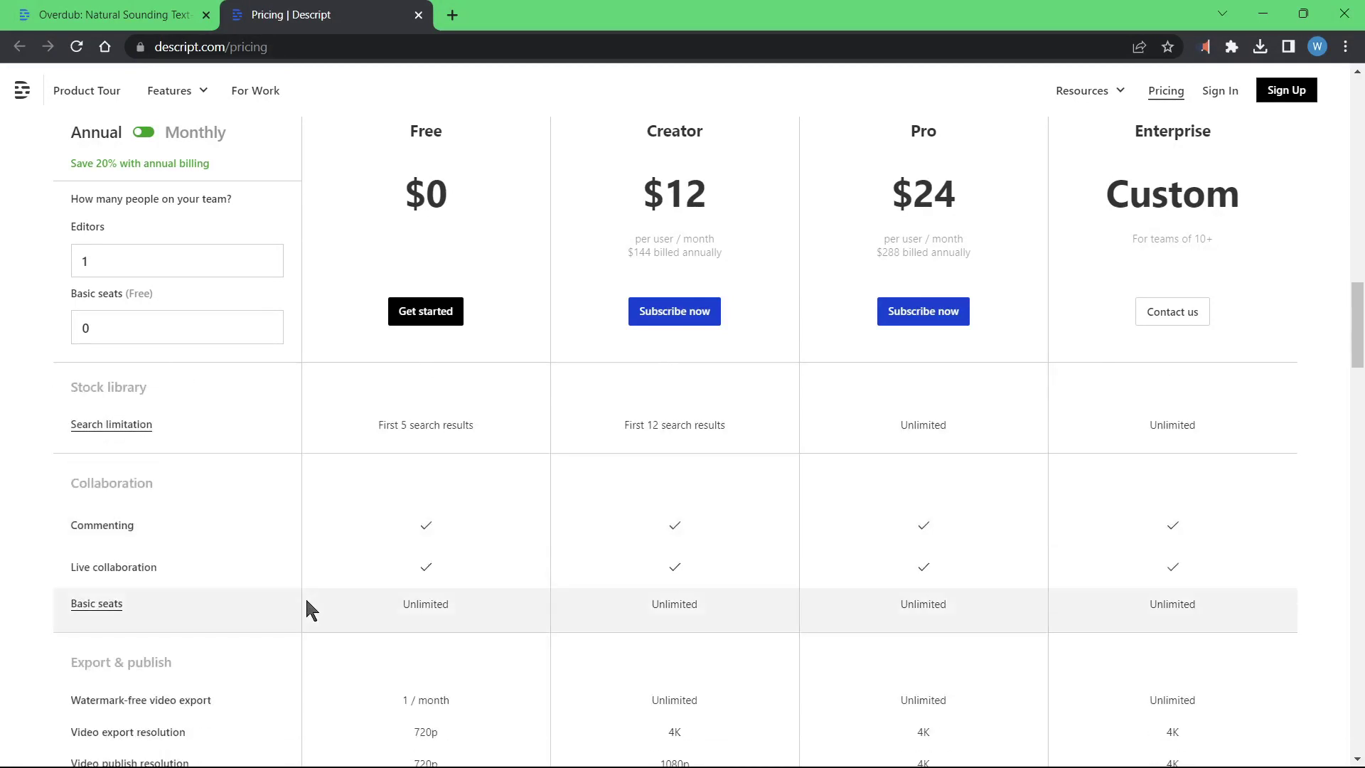
{"action": "scroll", "coordinate": [399, 612], "scroll_direction": "down", "scroll_amount": 2}
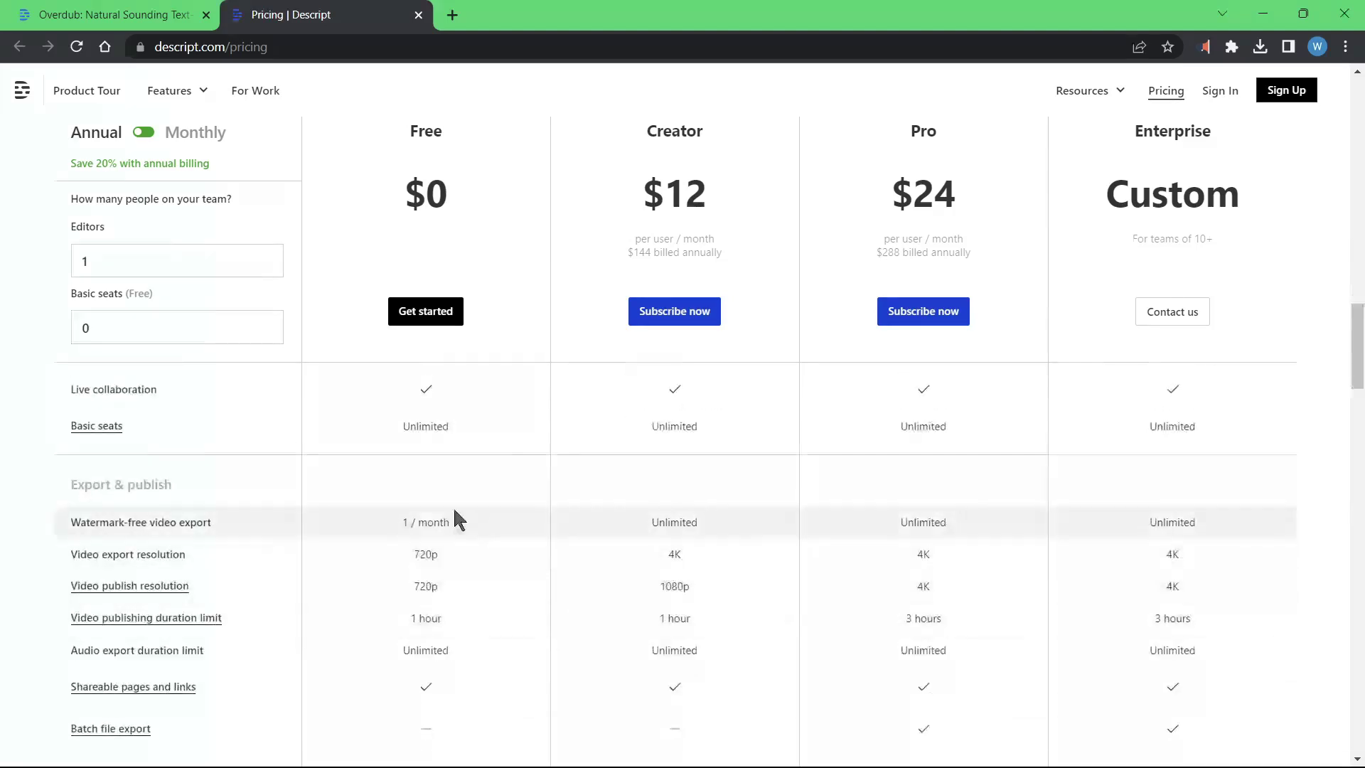
{"action": "scroll", "coordinate": [319, 675], "scroll_direction": "down", "scroll_amount": 1}
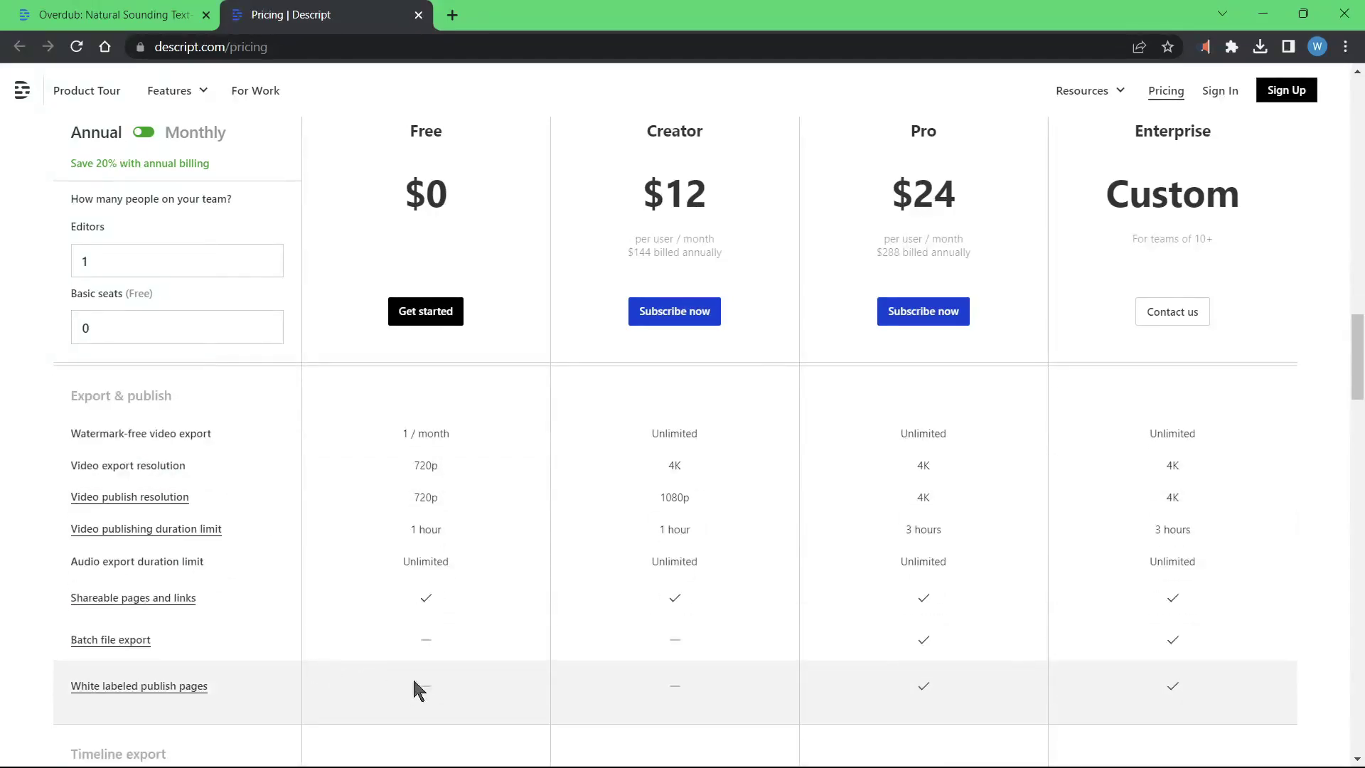
{"action": "scroll", "coordinate": [430, 619], "scroll_direction": "down", "scroll_amount": 3}
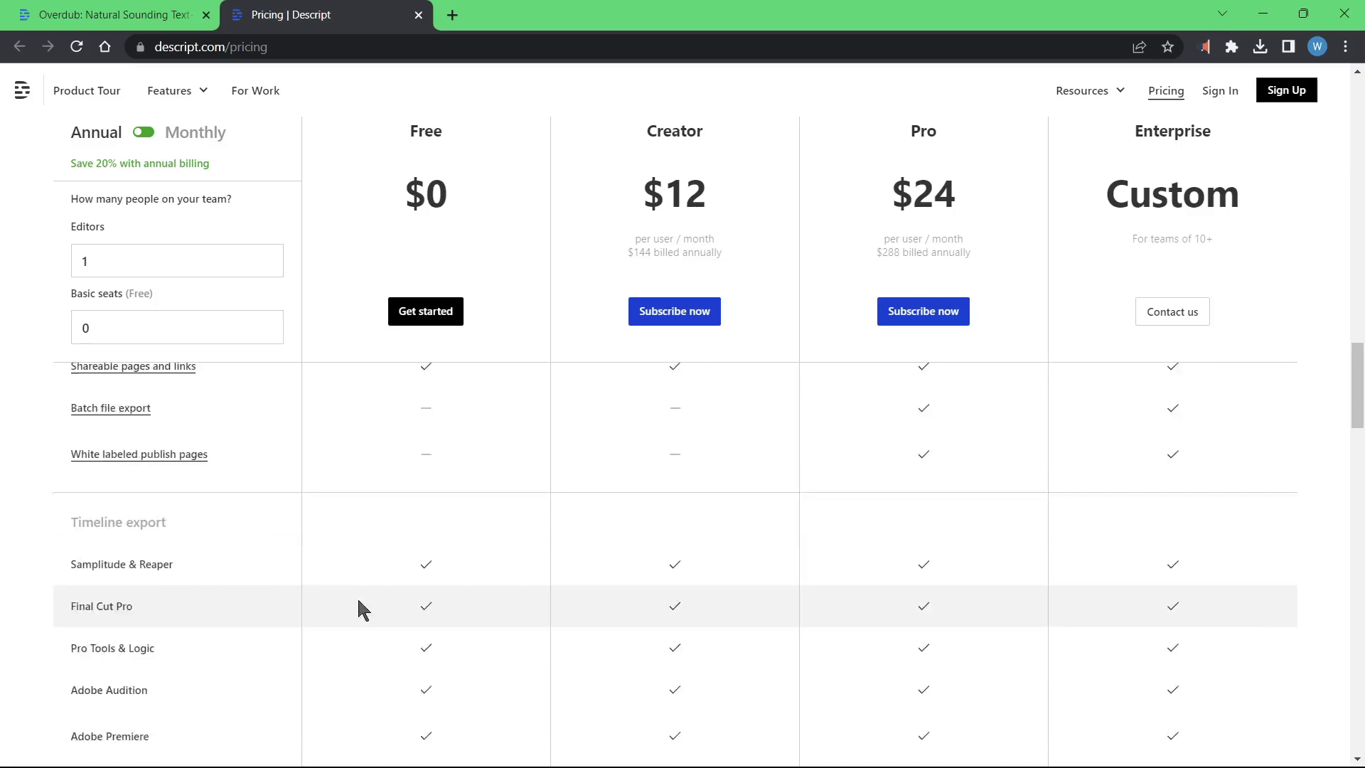
{"action": "scroll", "coordinate": [396, 661], "scroll_direction": "down", "scroll_amount": 3}
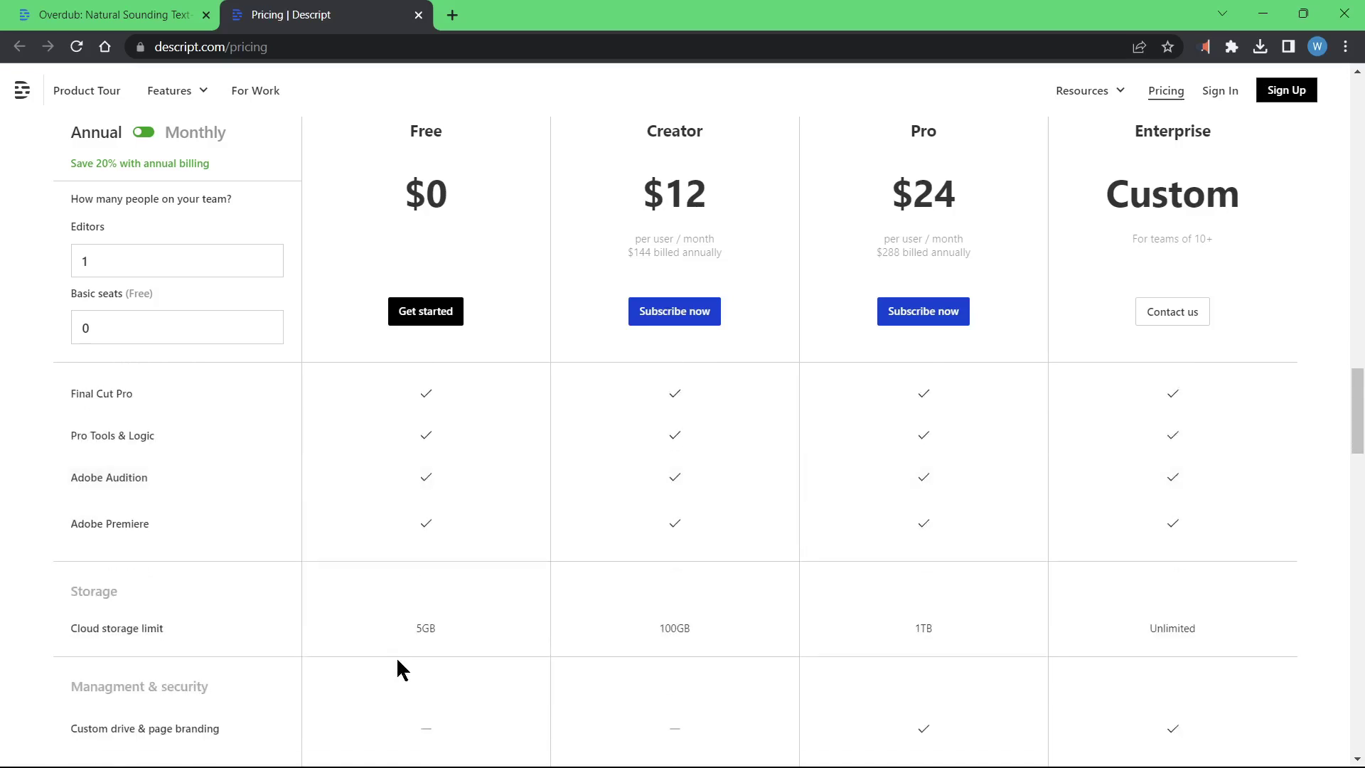
{"action": "scroll", "coordinate": [419, 643], "scroll_direction": "down", "scroll_amount": 1}
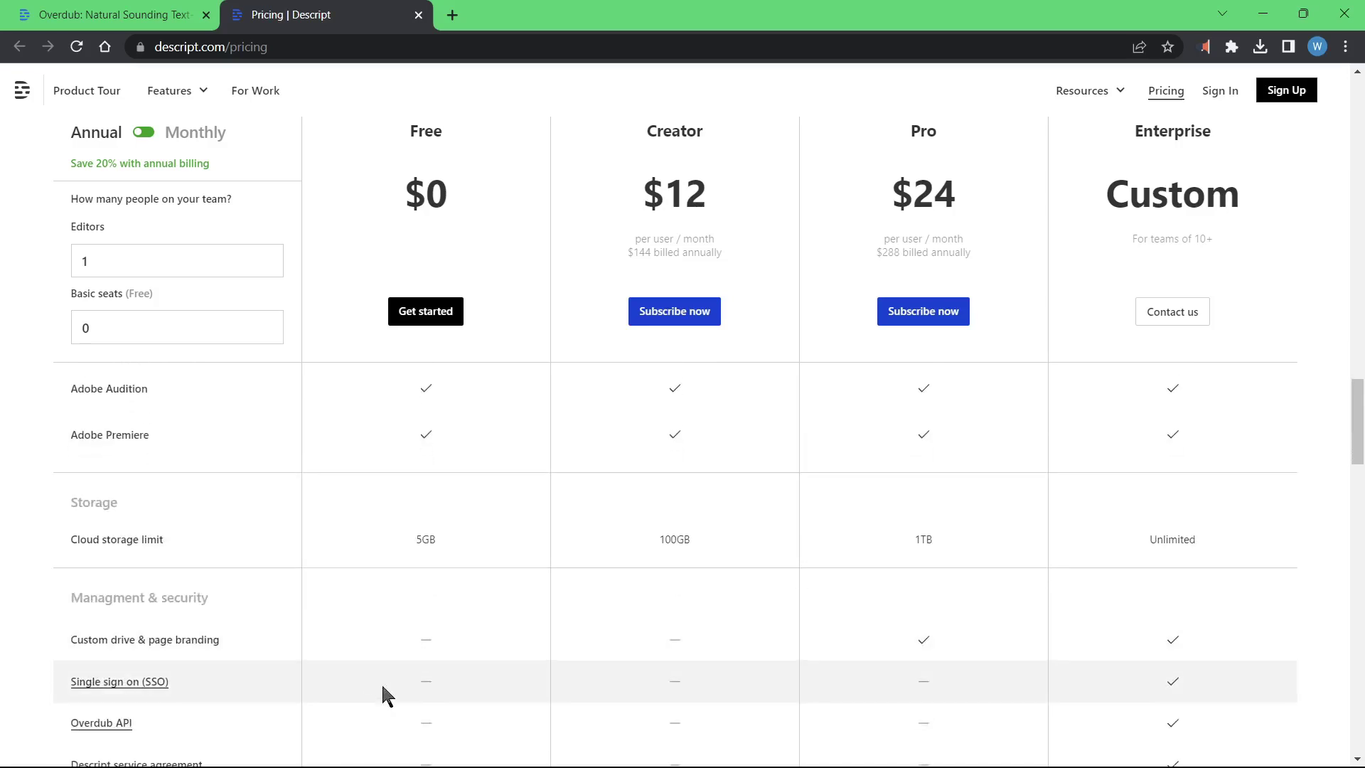
{"action": "scroll", "coordinate": [391, 696], "scroll_direction": "down", "scroll_amount": 2}
{"action": "scroll", "coordinate": [415, 700], "scroll_direction": "up", "scroll_amount": 2}
{"action": "scroll", "coordinate": [444, 668], "scroll_direction": "down", "scroll_amount": 4}
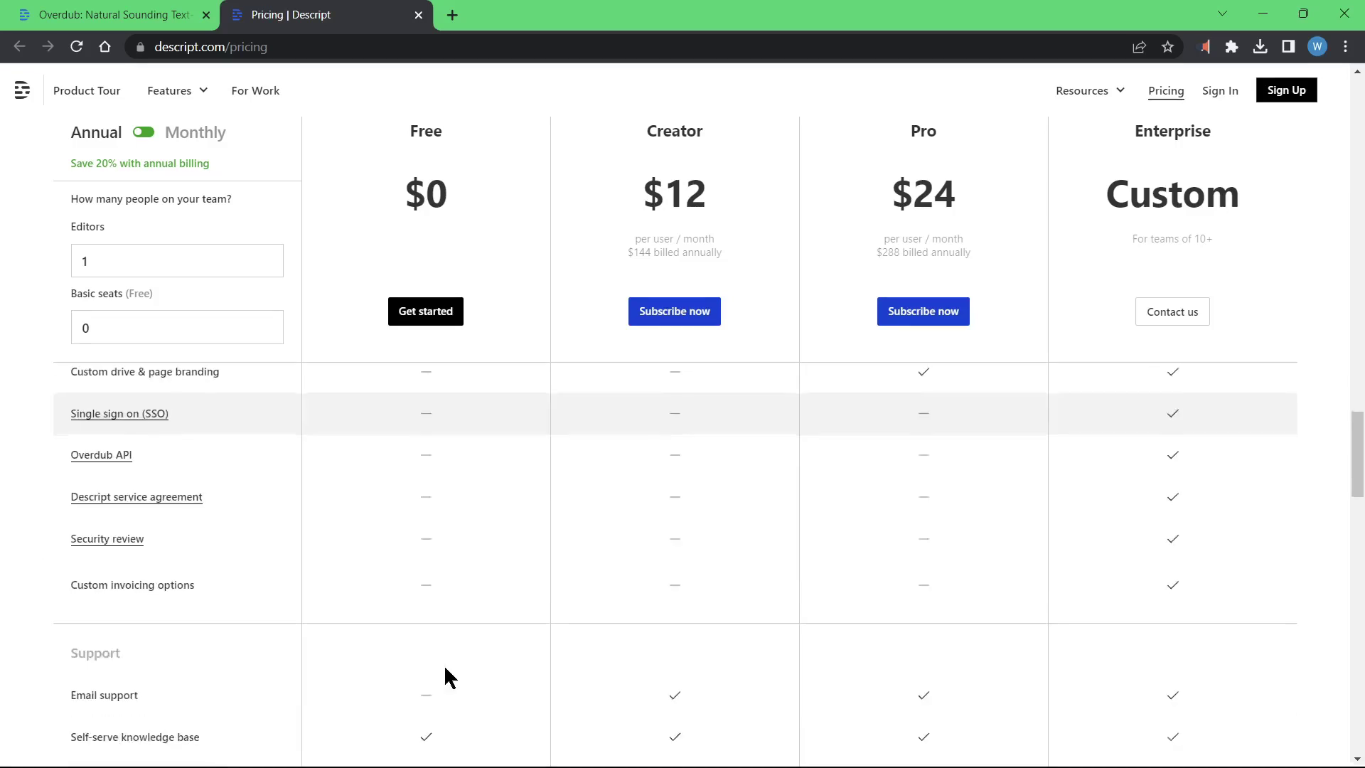
{"action": "scroll", "coordinate": [445, 668], "scroll_direction": "down", "scroll_amount": 10}
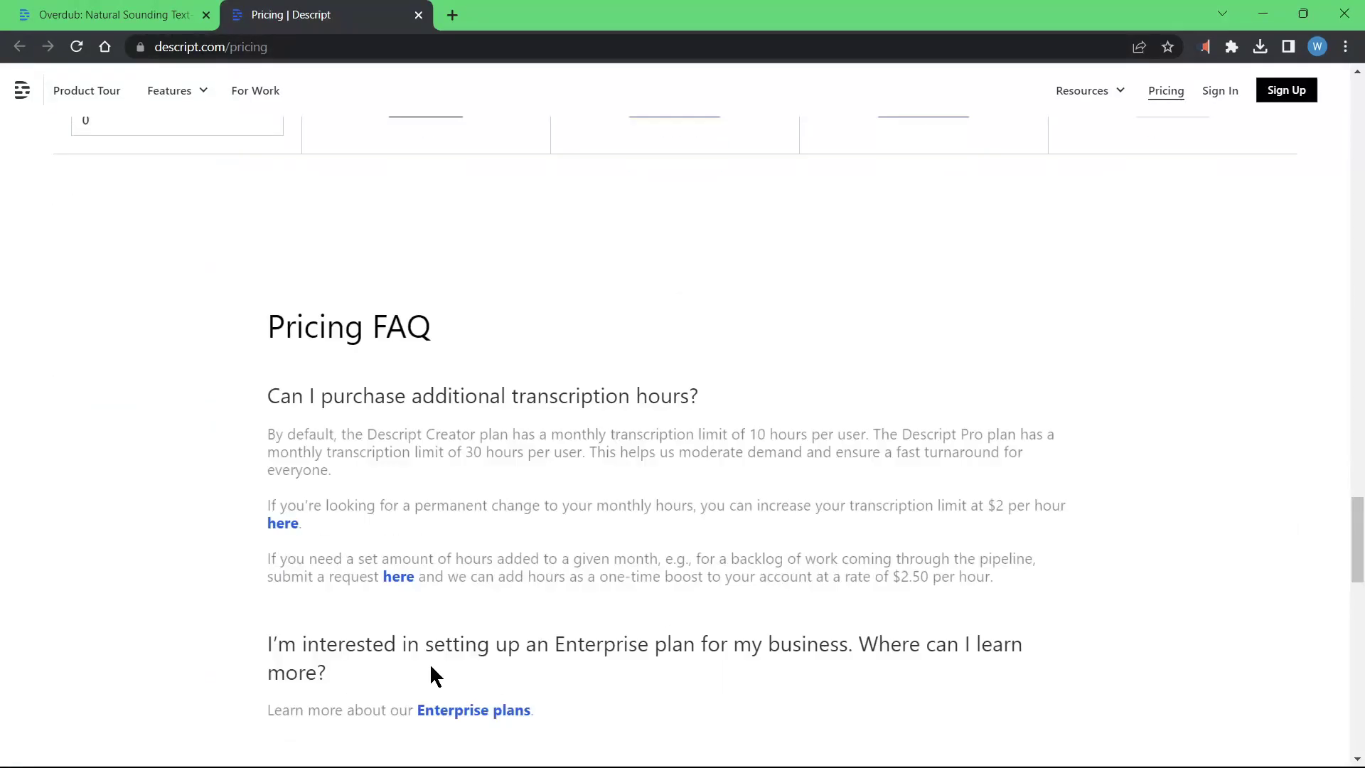
{"action": "scroll", "coordinate": [659, 524], "scroll_direction": "up", "scroll_amount": 15}
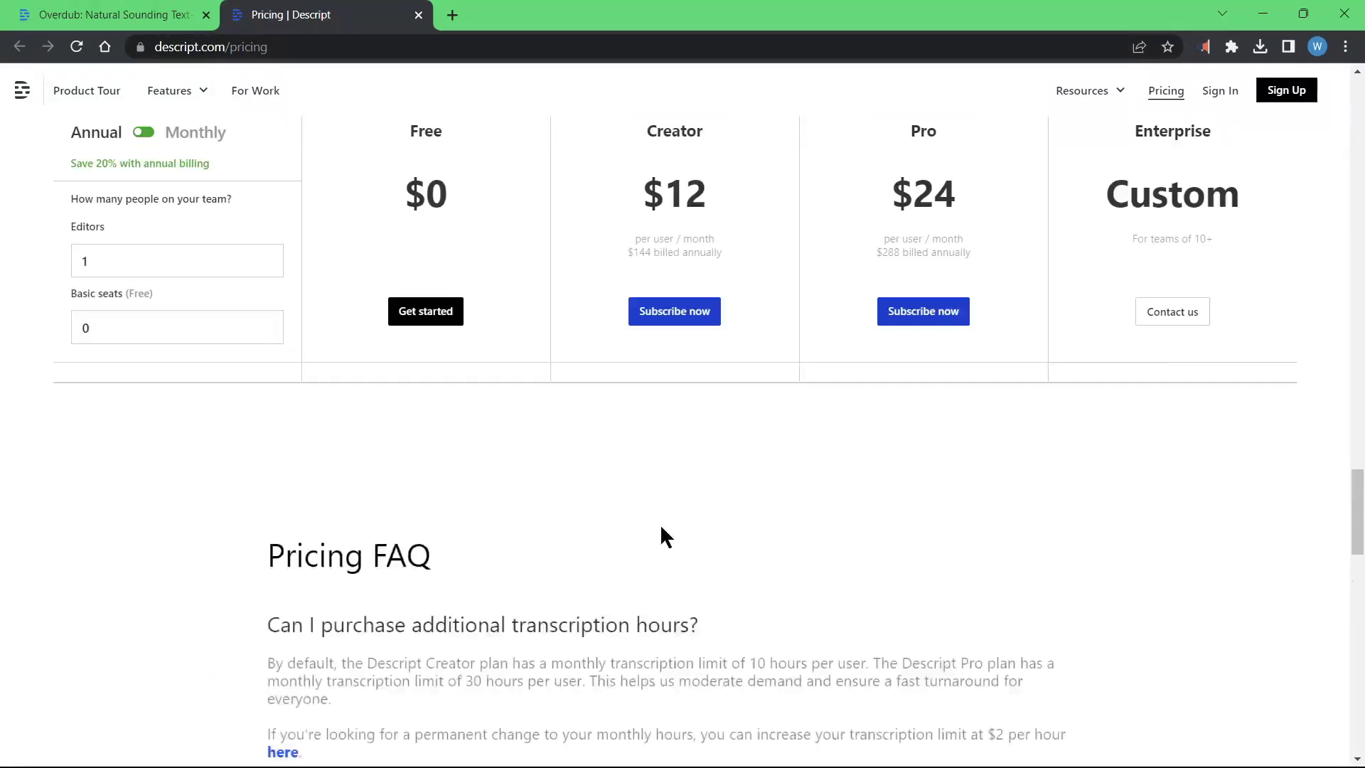
Step: Close the Pricing tab and scroll the About page to its footer and back up
{"action": "left_click", "coordinate": [418, 15]}
{"action": "left_click_drag", "start_coordinate": [1352, 155], "coordinate": [1353, 746]}
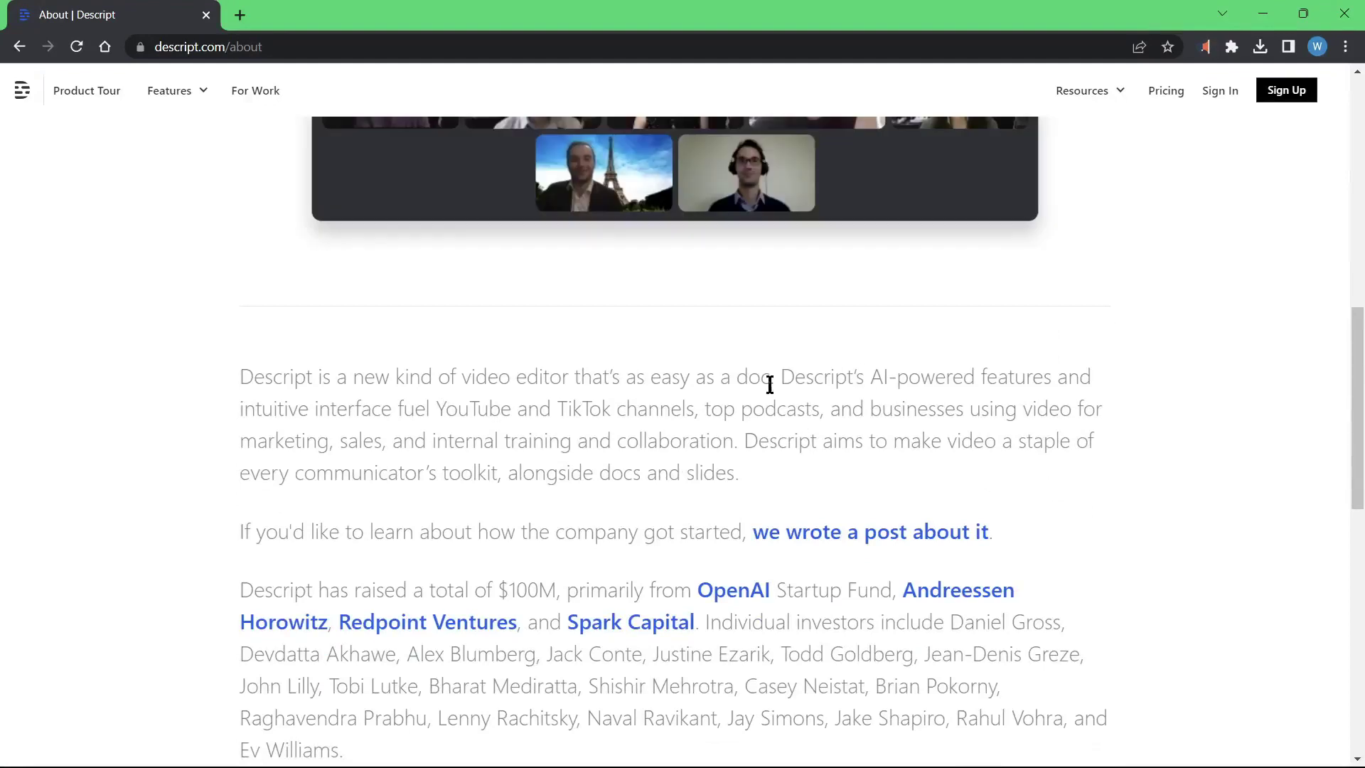
{"action": "scroll", "coordinate": [1110, 482], "scroll_direction": "down", "scroll_amount": 2}
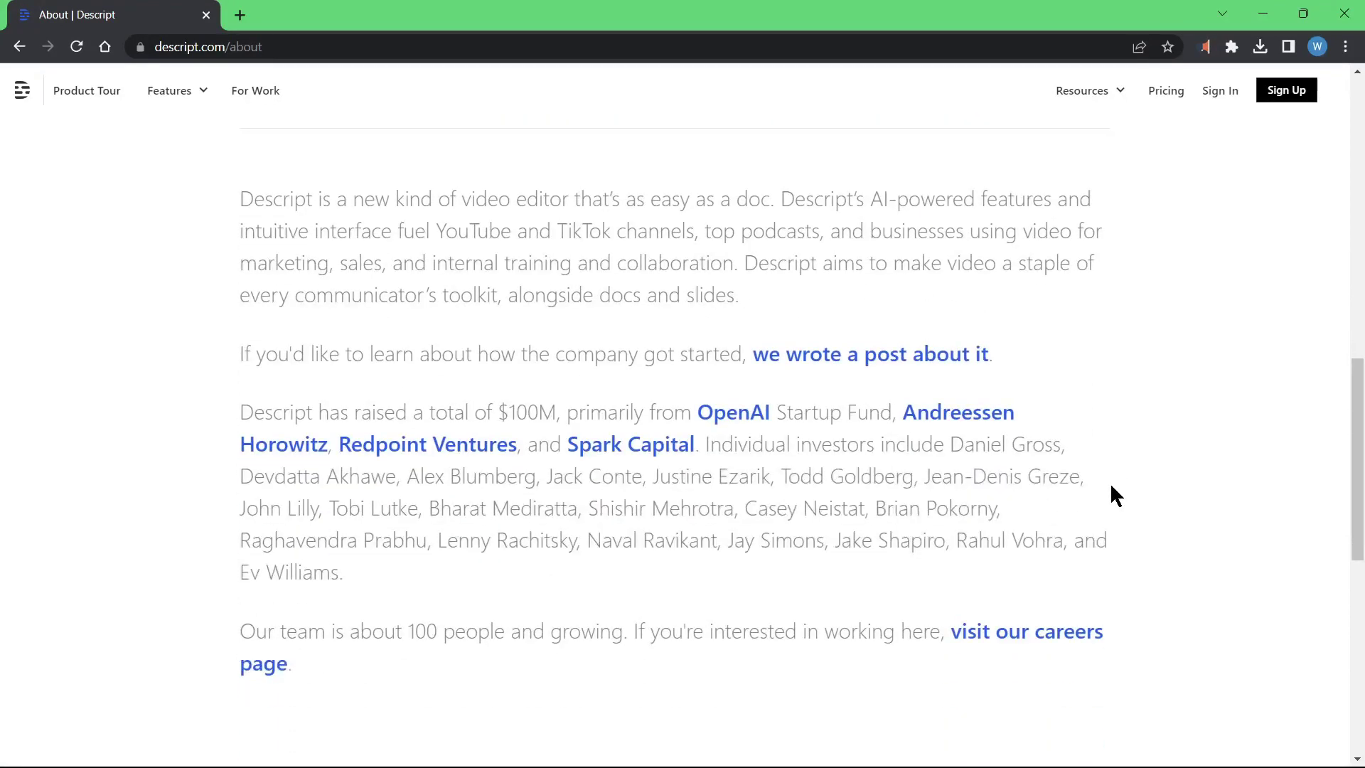
{"action": "scroll", "coordinate": [1110, 482], "scroll_direction": "down", "scroll_amount": 10}
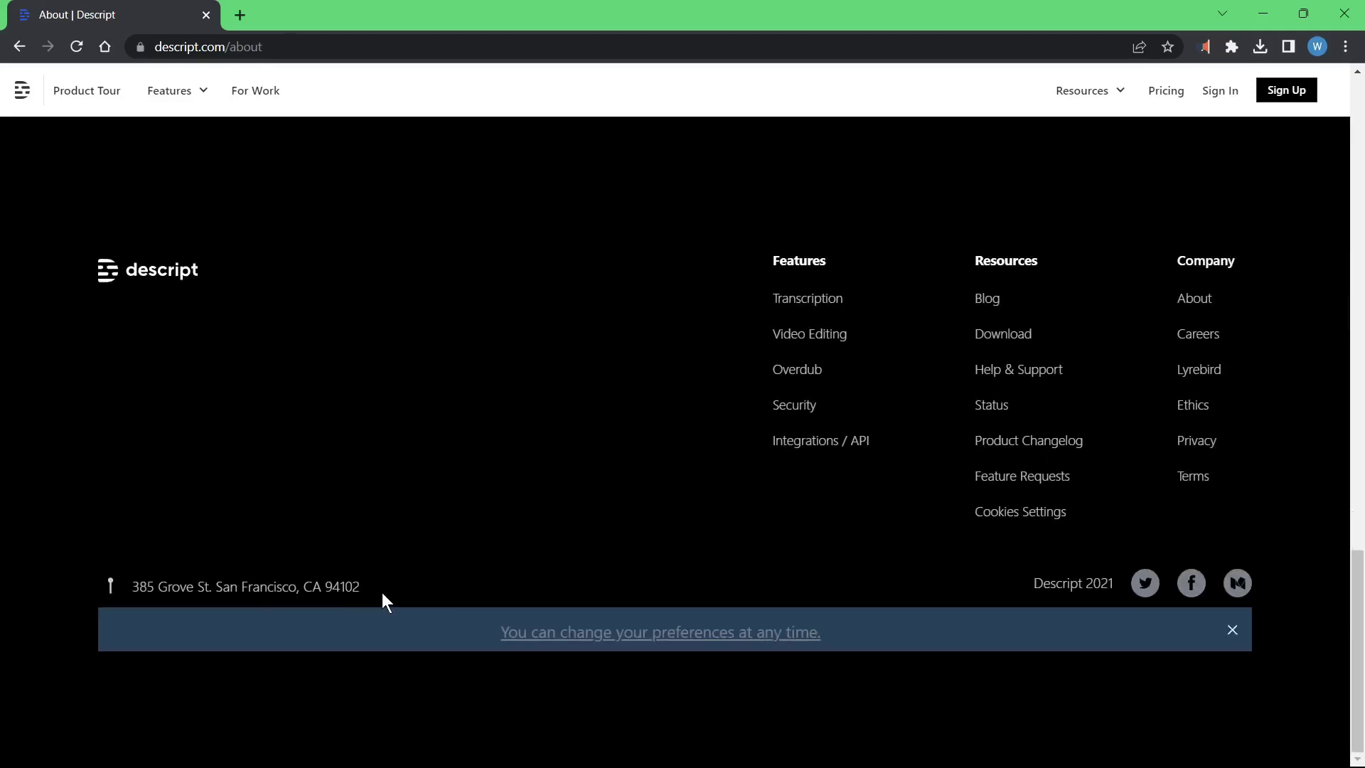
{"action": "left_click_drag", "start_coordinate": [382, 592], "coordinate": [140, 591]}
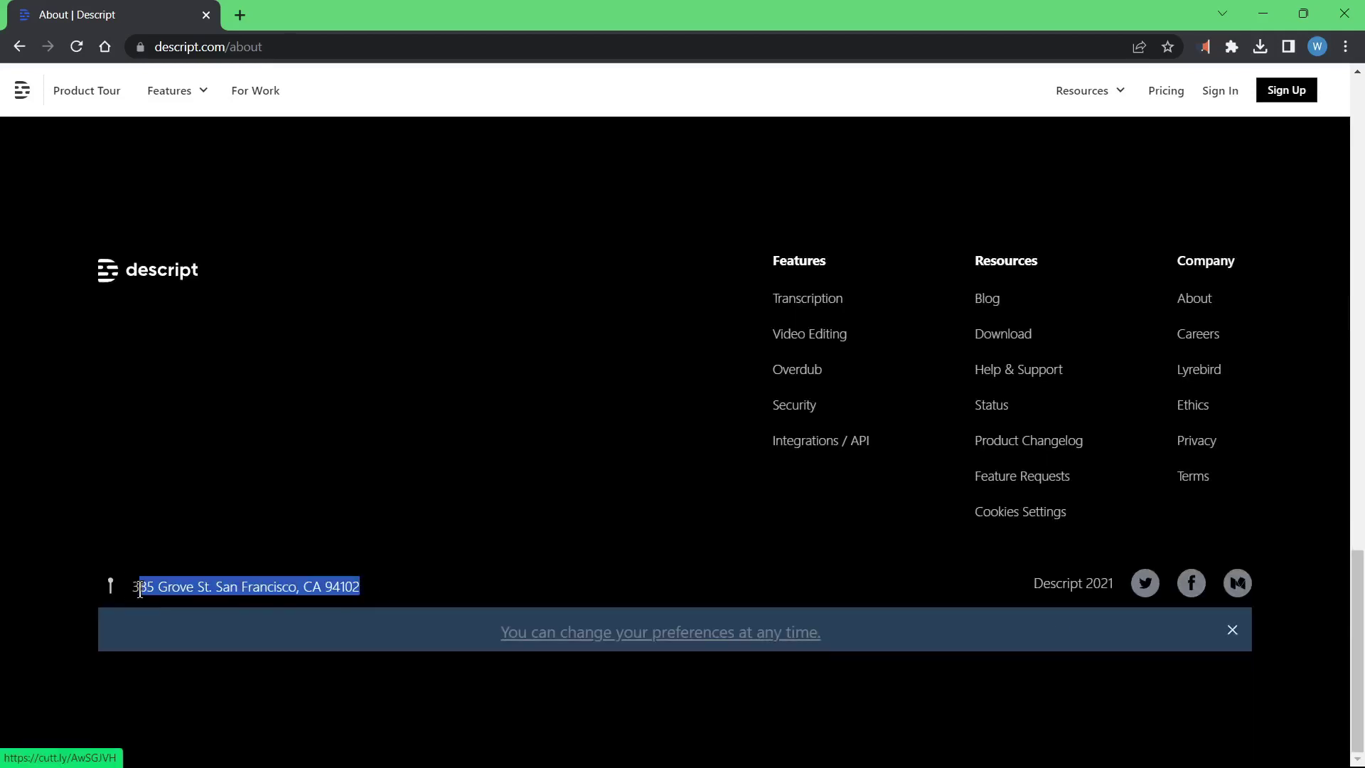
{"action": "scroll", "coordinate": [702, 588], "scroll_direction": "up", "scroll_amount": 12}
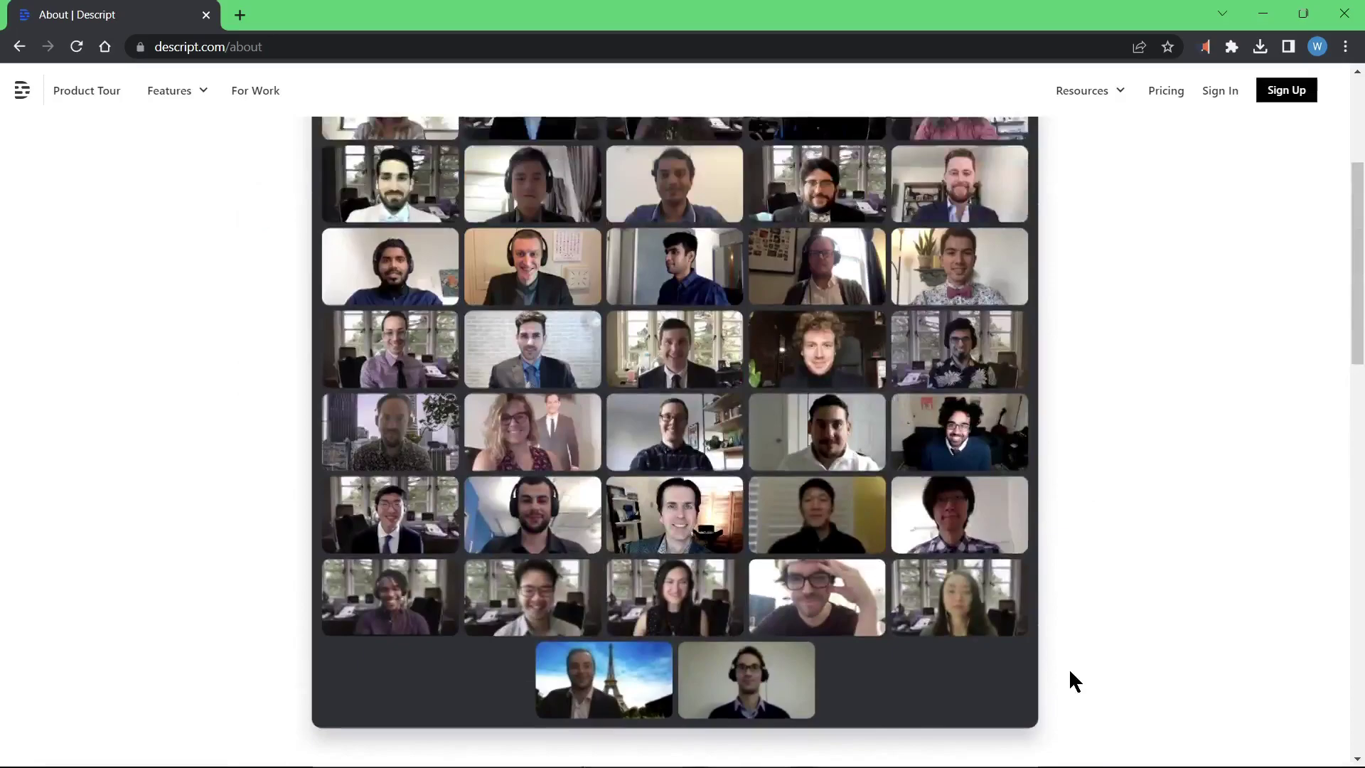
{"action": "scroll", "coordinate": [1074, 658], "scroll_direction": "up", "scroll_amount": 1}
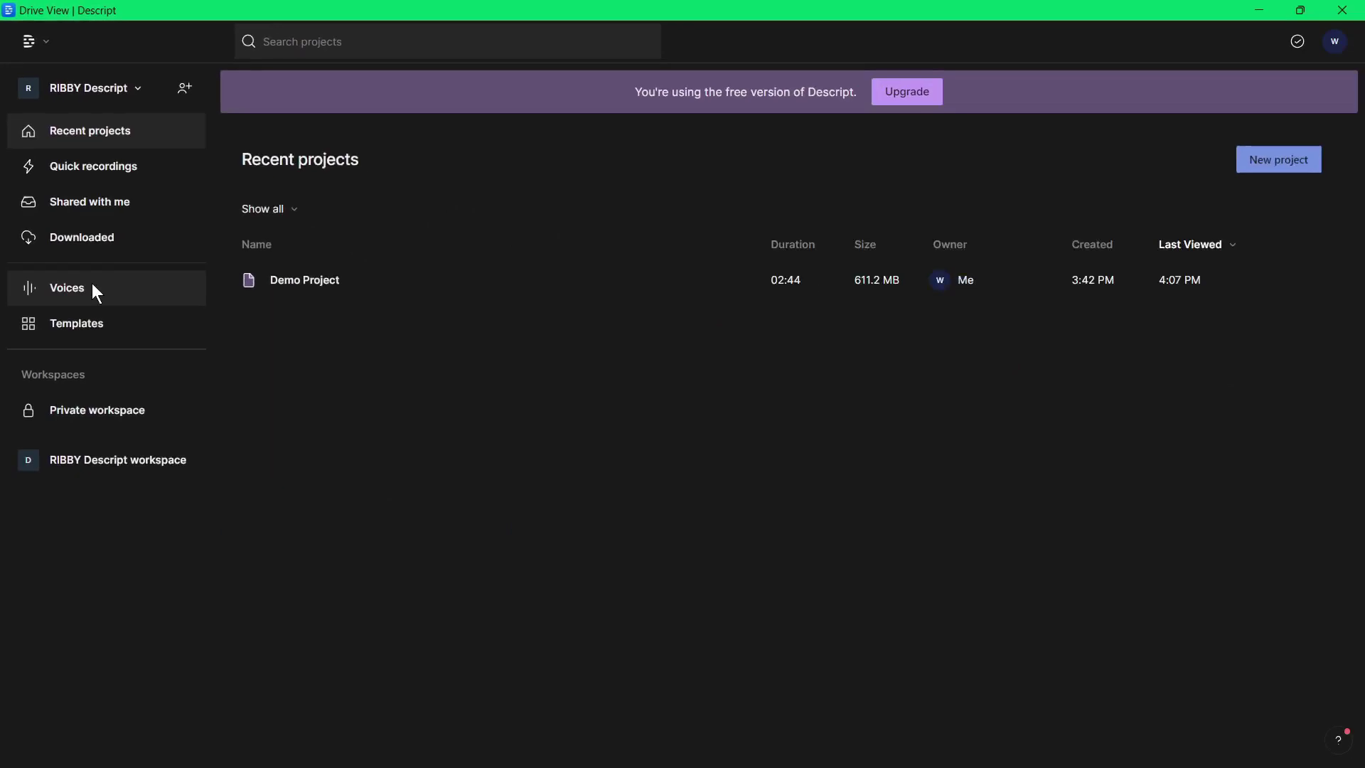
Step: Go to the Voices page from the Drive View sidebar
{"action": "left_click", "coordinate": [97, 292]}
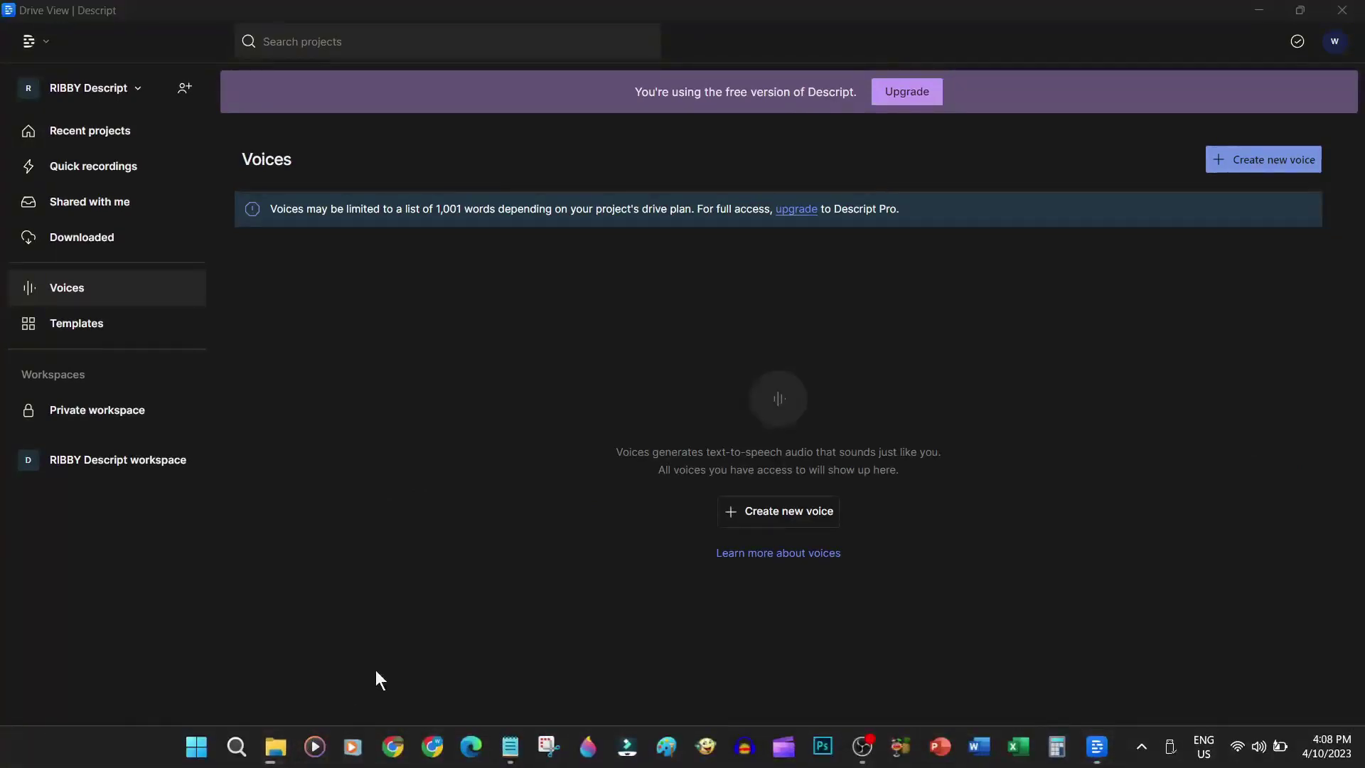
Step: Bring up the Audio Samples folder and play '01 - I recently replaced.mp3' in Media Player
{"action": "mouse_move", "coordinate": [266, 756]}
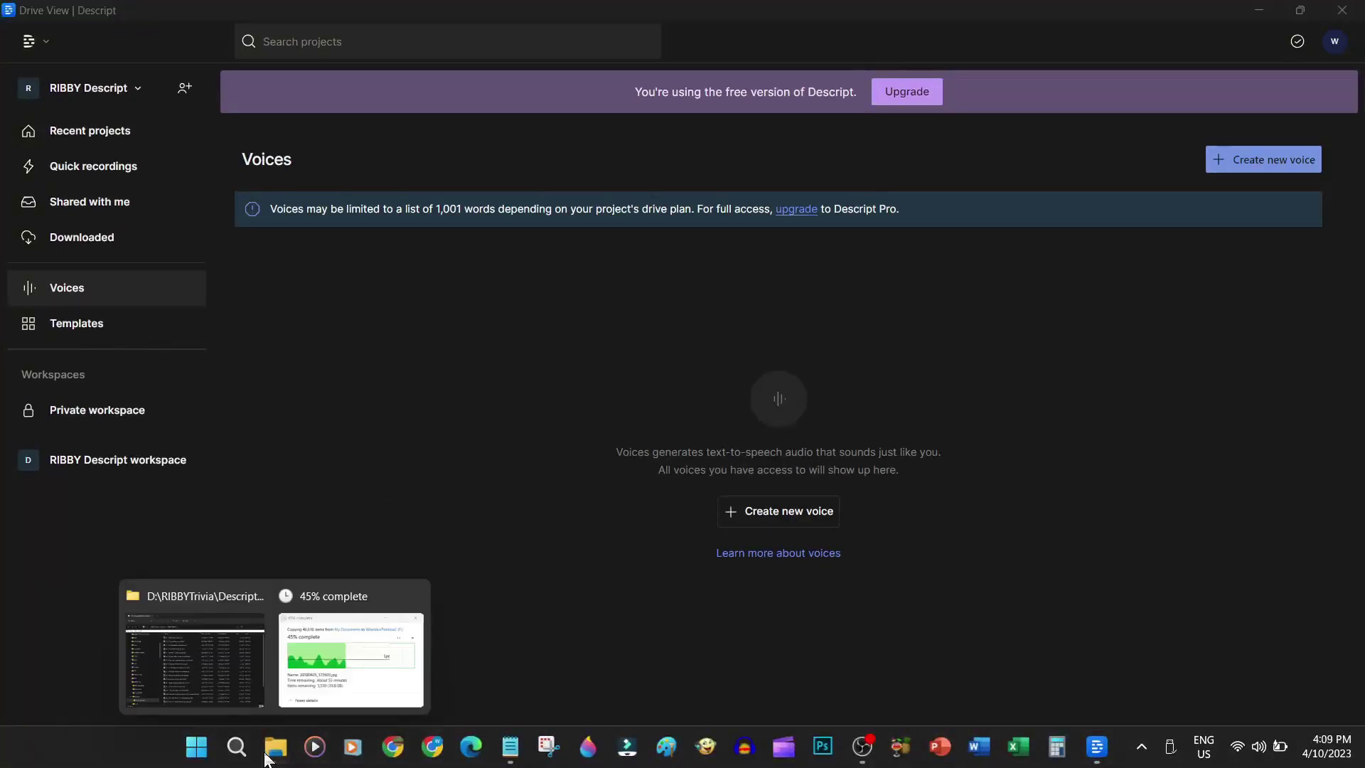
{"action": "left_click", "coordinate": [243, 693]}
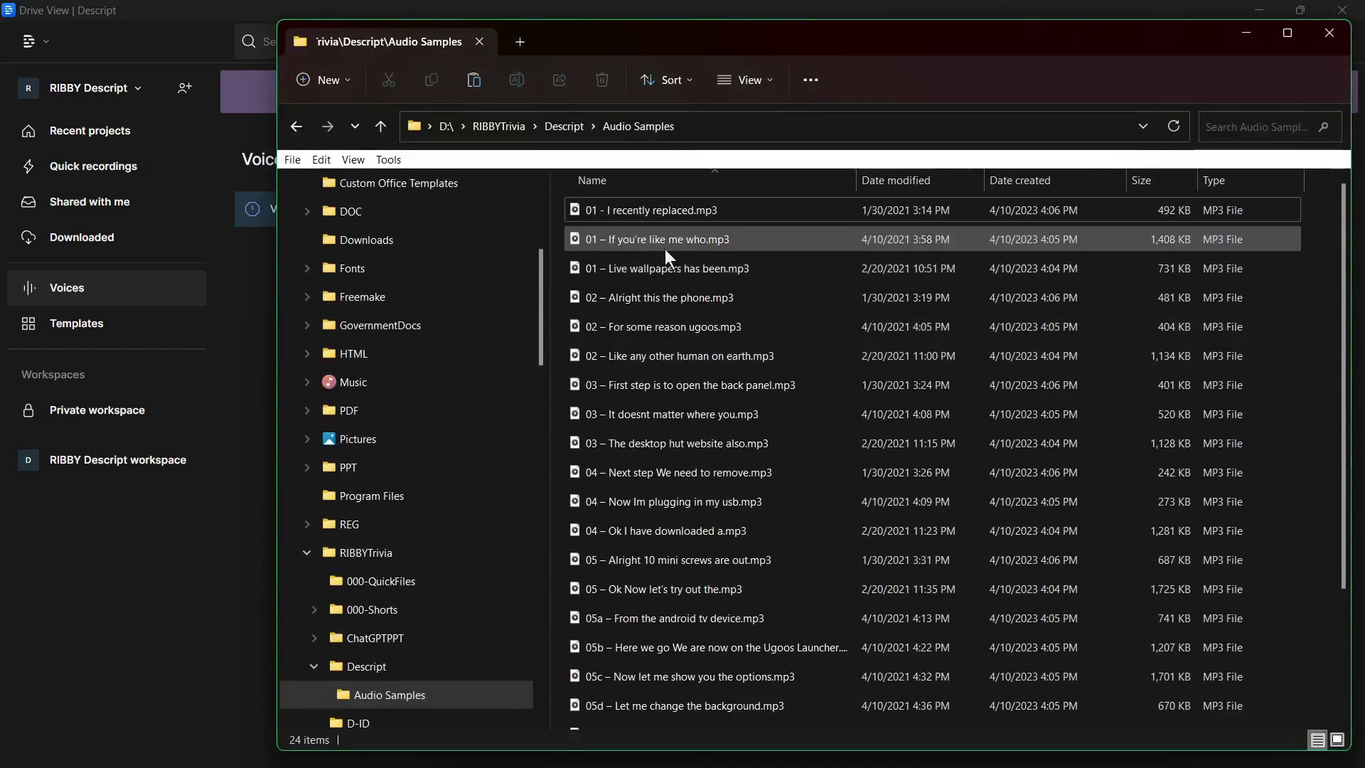
{"action": "double_click", "coordinate": [659, 209]}
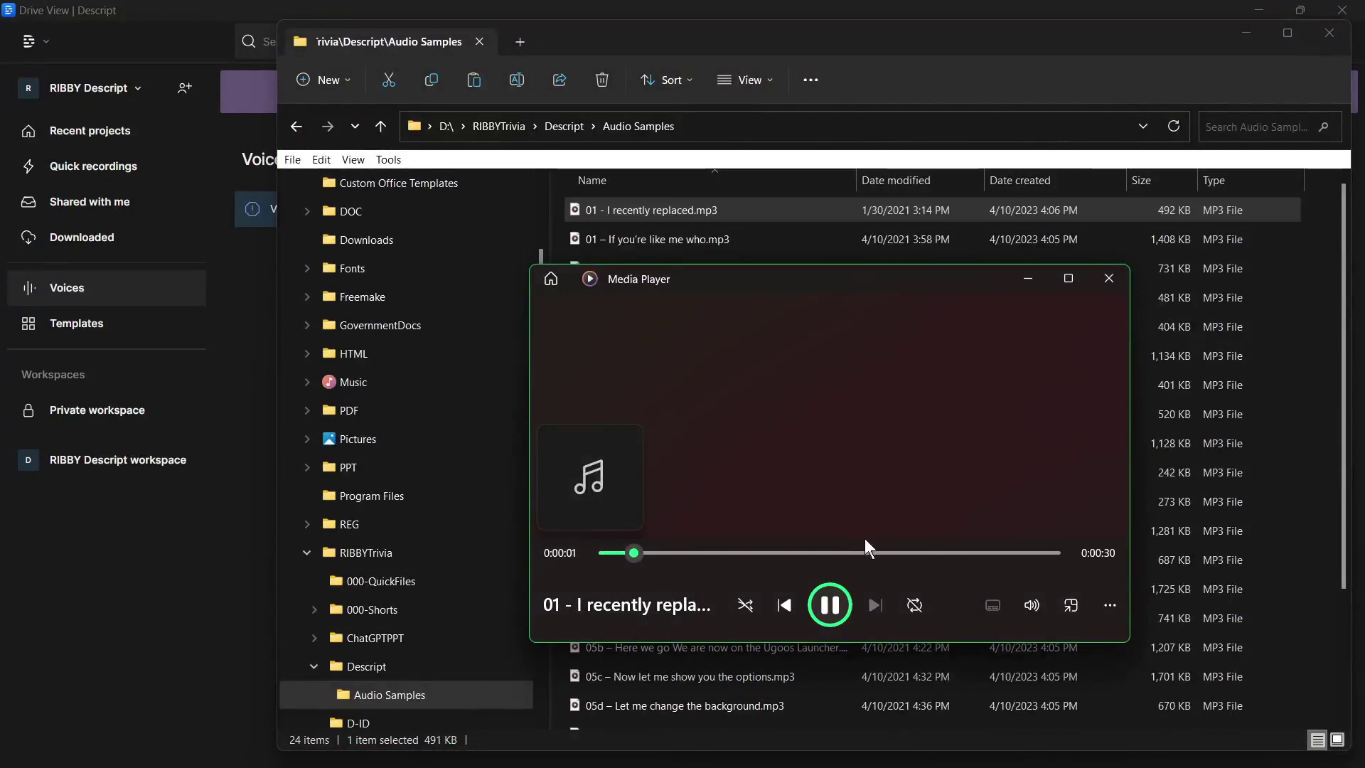
Step: Close Media Player and create a new Overdub voice named RIBBYTriviaHost in Descript
{"action": "left_click", "coordinate": [1109, 278]}
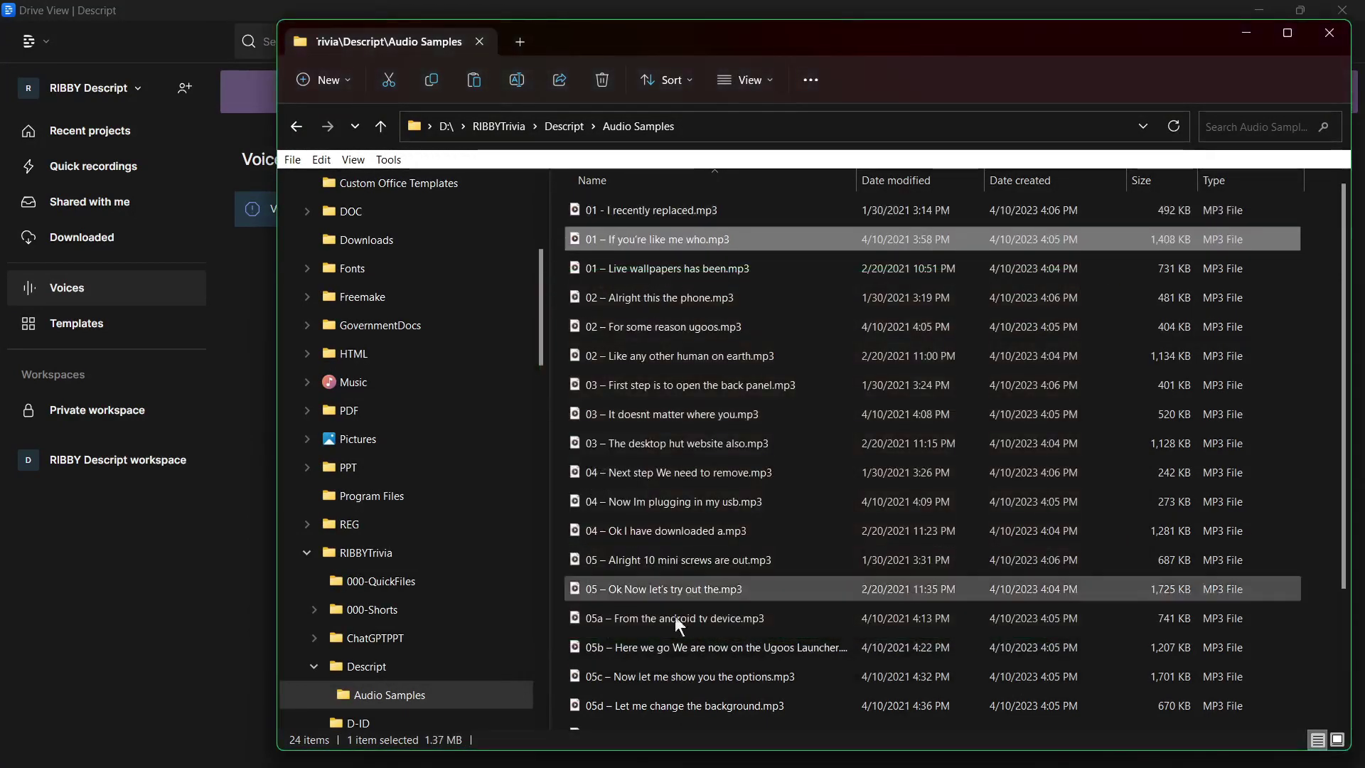
{"action": "key", "text": "alt+Tab"}
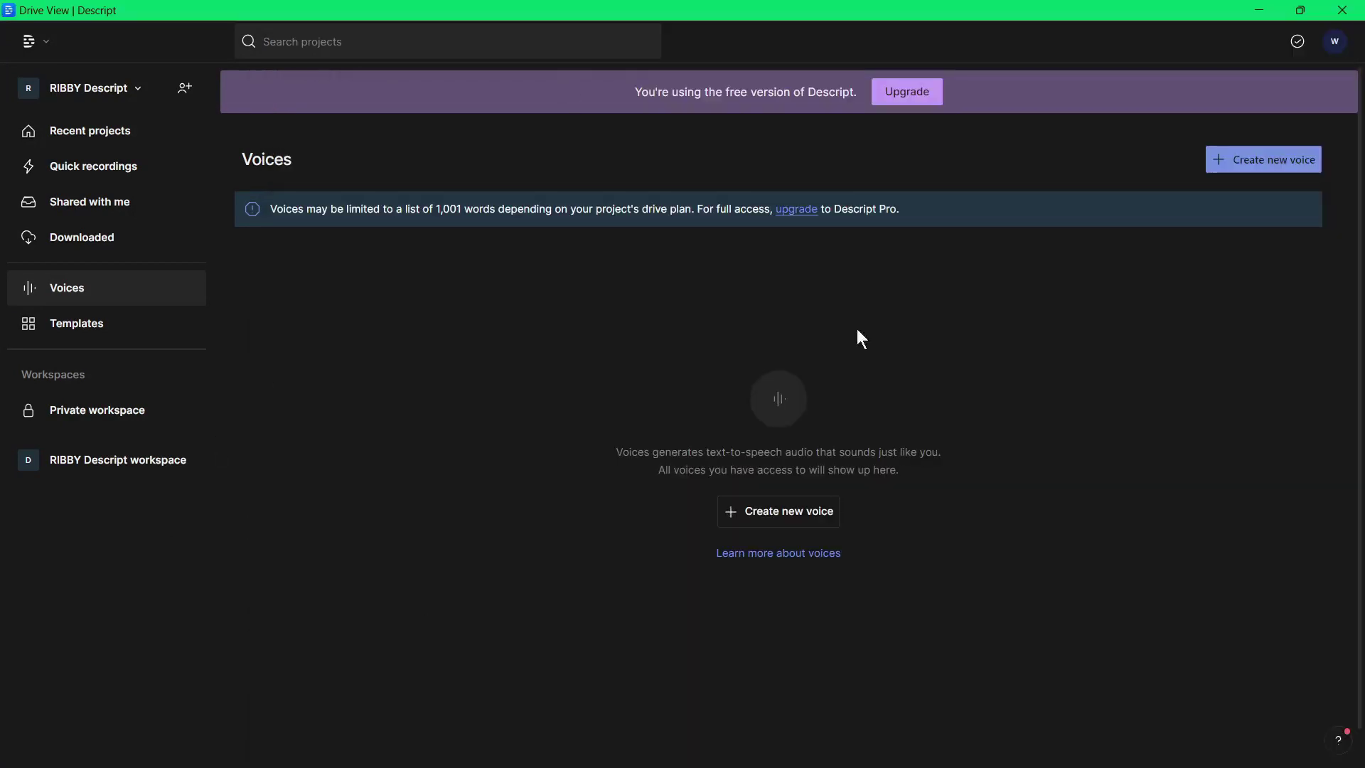
{"action": "left_click", "coordinate": [784, 515]}
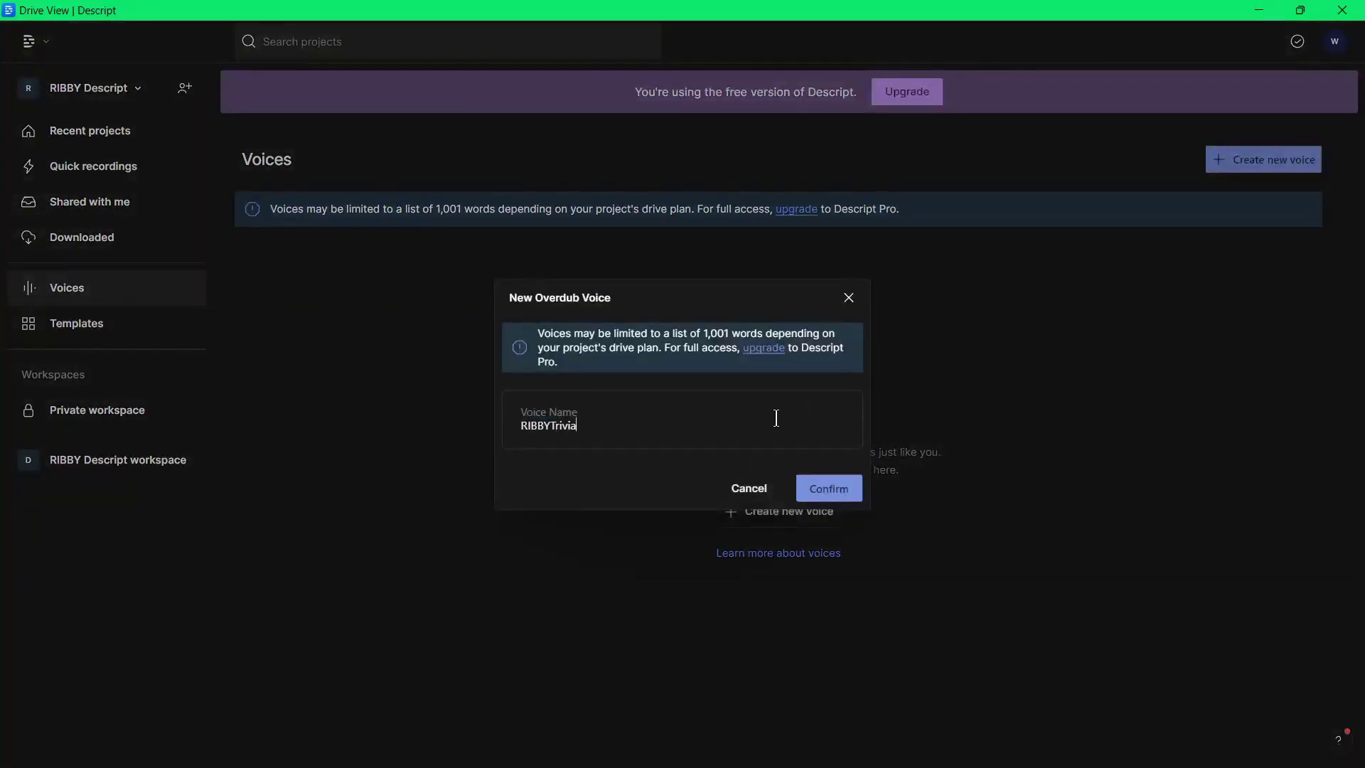
{"action": "left_click", "coordinate": [828, 489]}
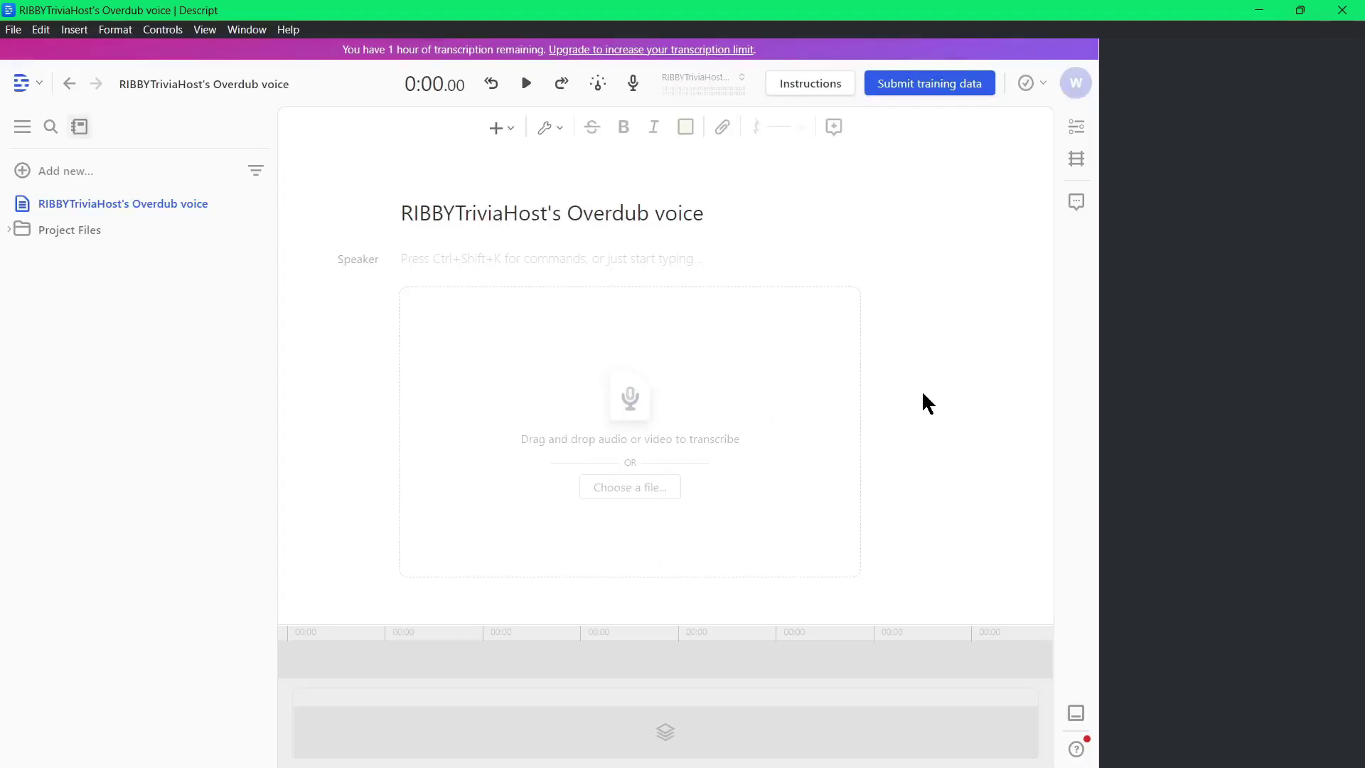
Step: Import '05 – Ok Now let's try out the.mp3' as transcribed training audio
{"action": "key", "text": "ctrl+shift+i"}
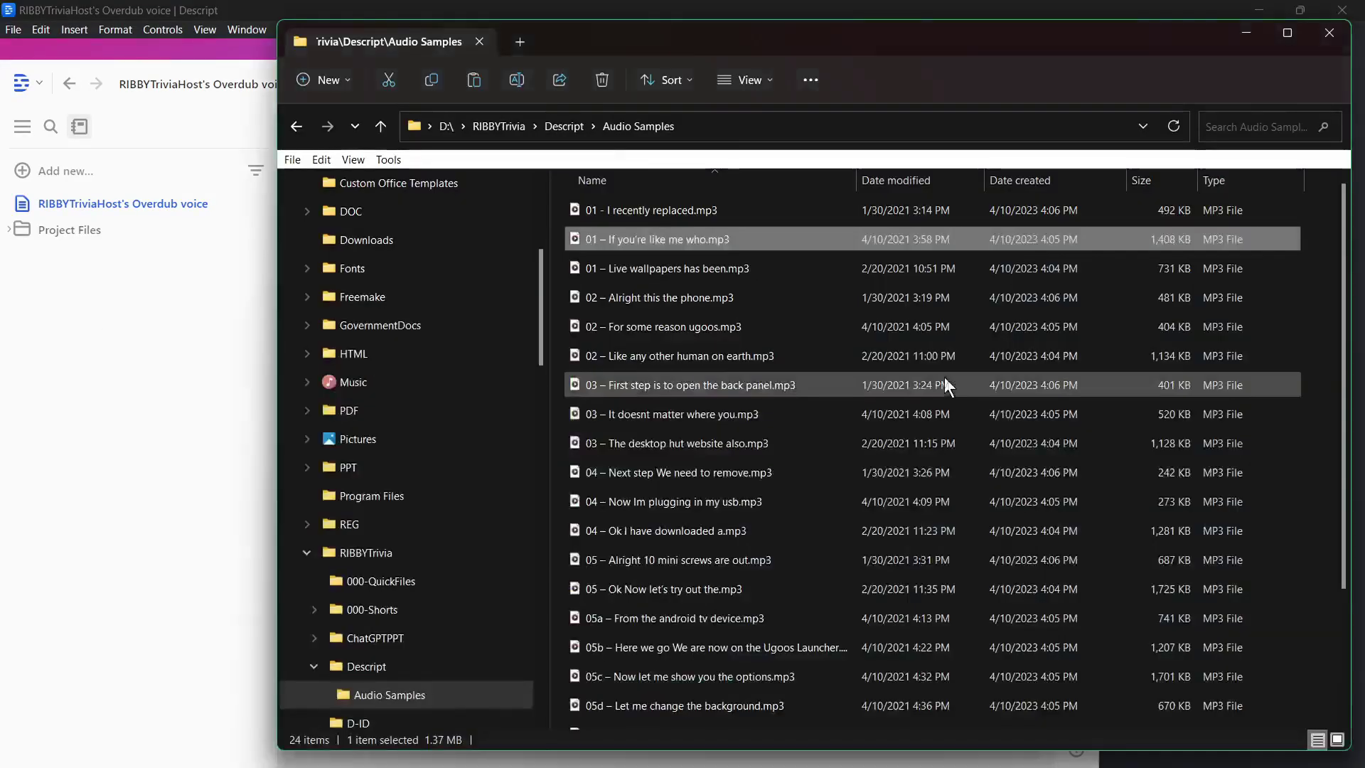
{"action": "double_click", "coordinate": [944, 384]}
{"action": "left_click", "coordinate": [855, 559]}
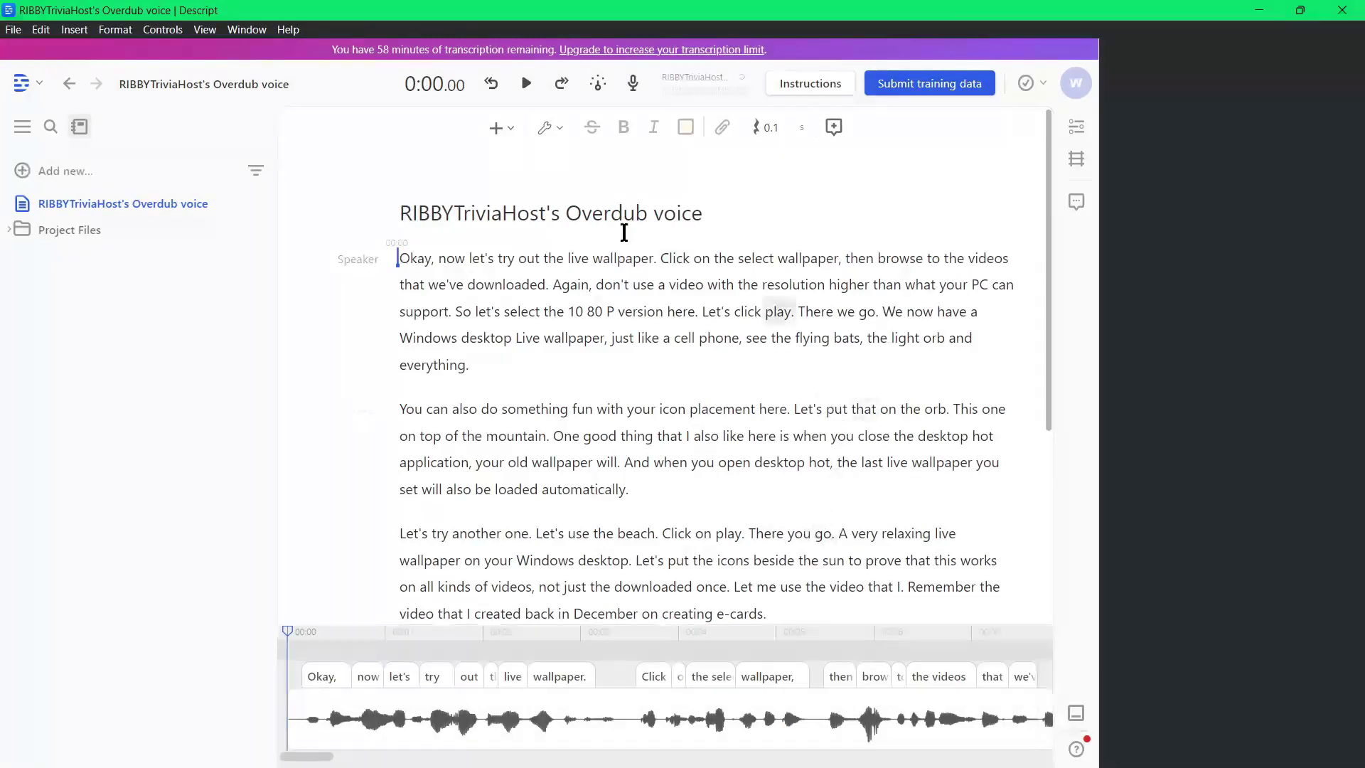
Step: Play the transcribed sample, attempt submission, dismiss the ten-minute minimum notice, then switch windows
{"action": "left_click", "coordinate": [526, 84]}
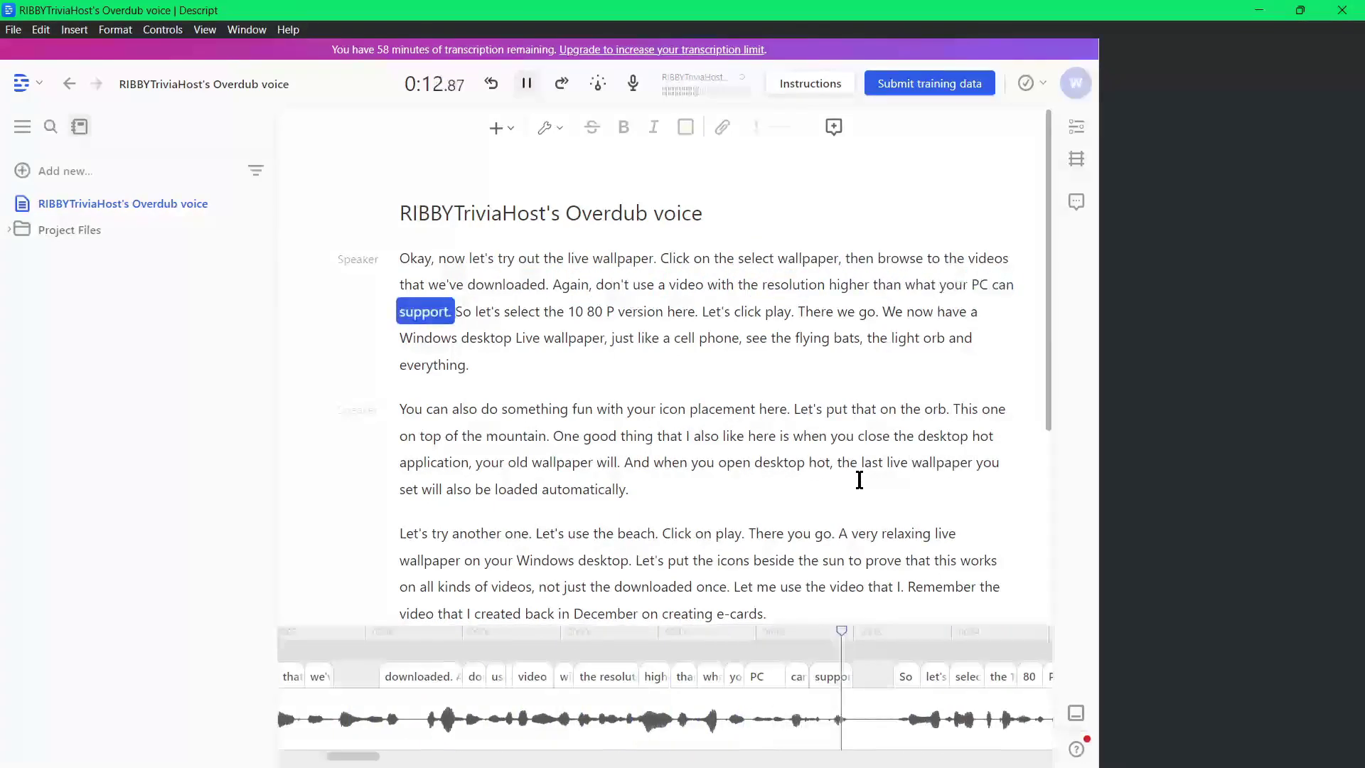
{"action": "scroll", "coordinate": [1052, 416], "scroll_direction": "down", "scroll_amount": 1}
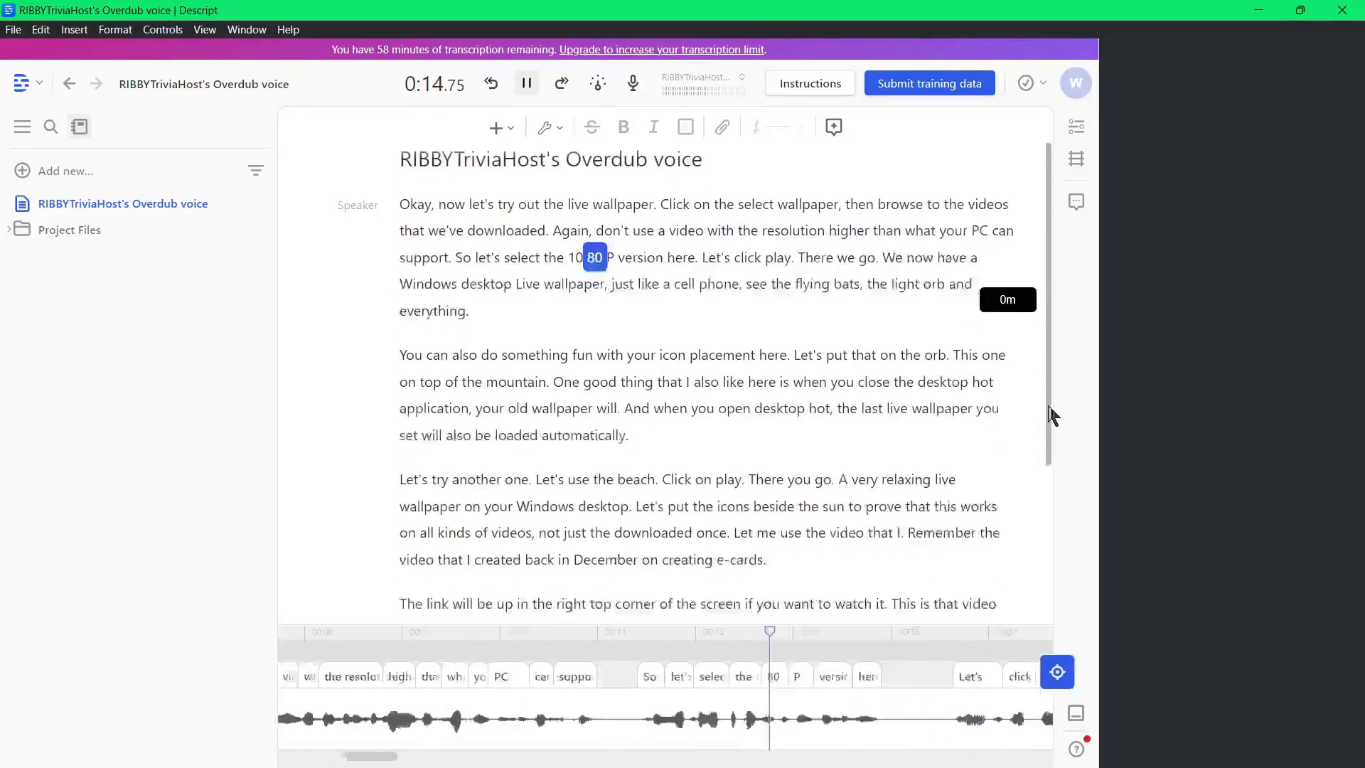
{"action": "left_click", "coordinate": [929, 83]}
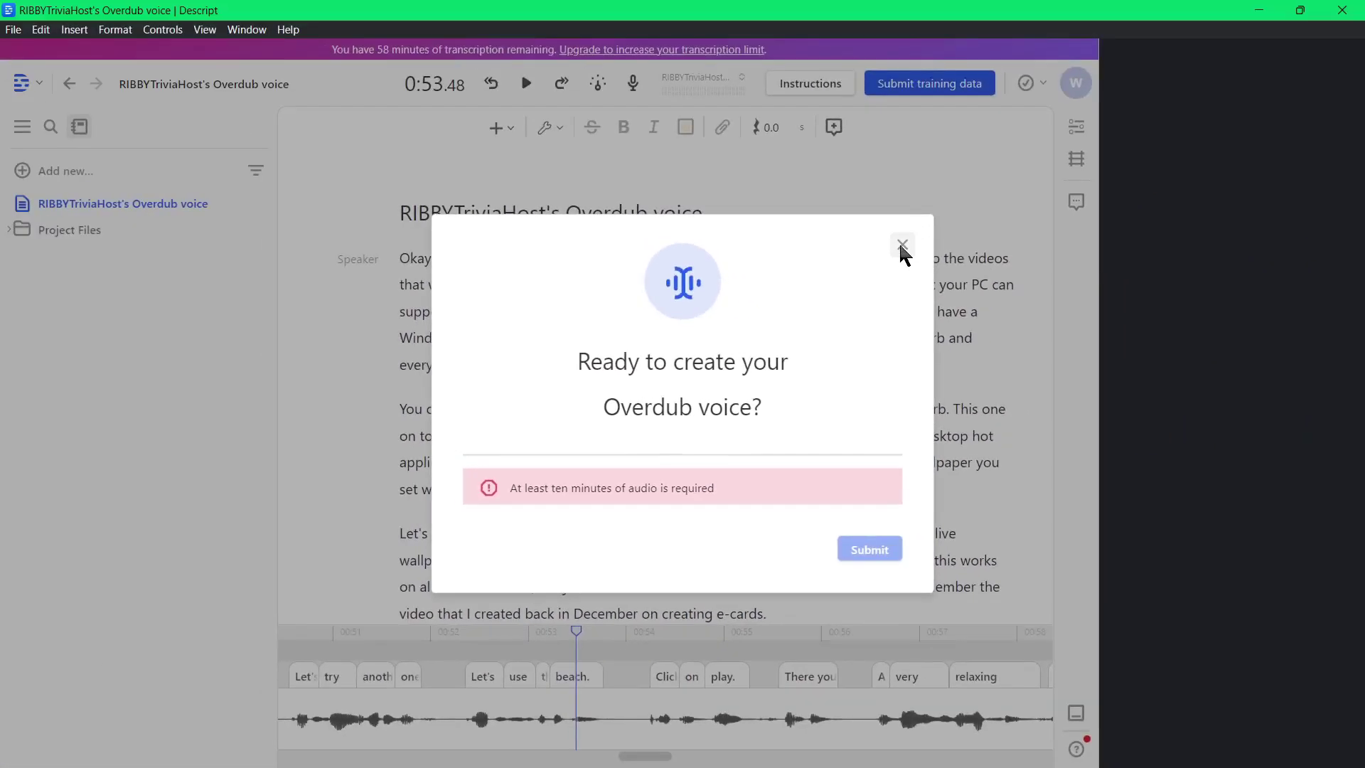
{"action": "left_click", "coordinate": [902, 246]}
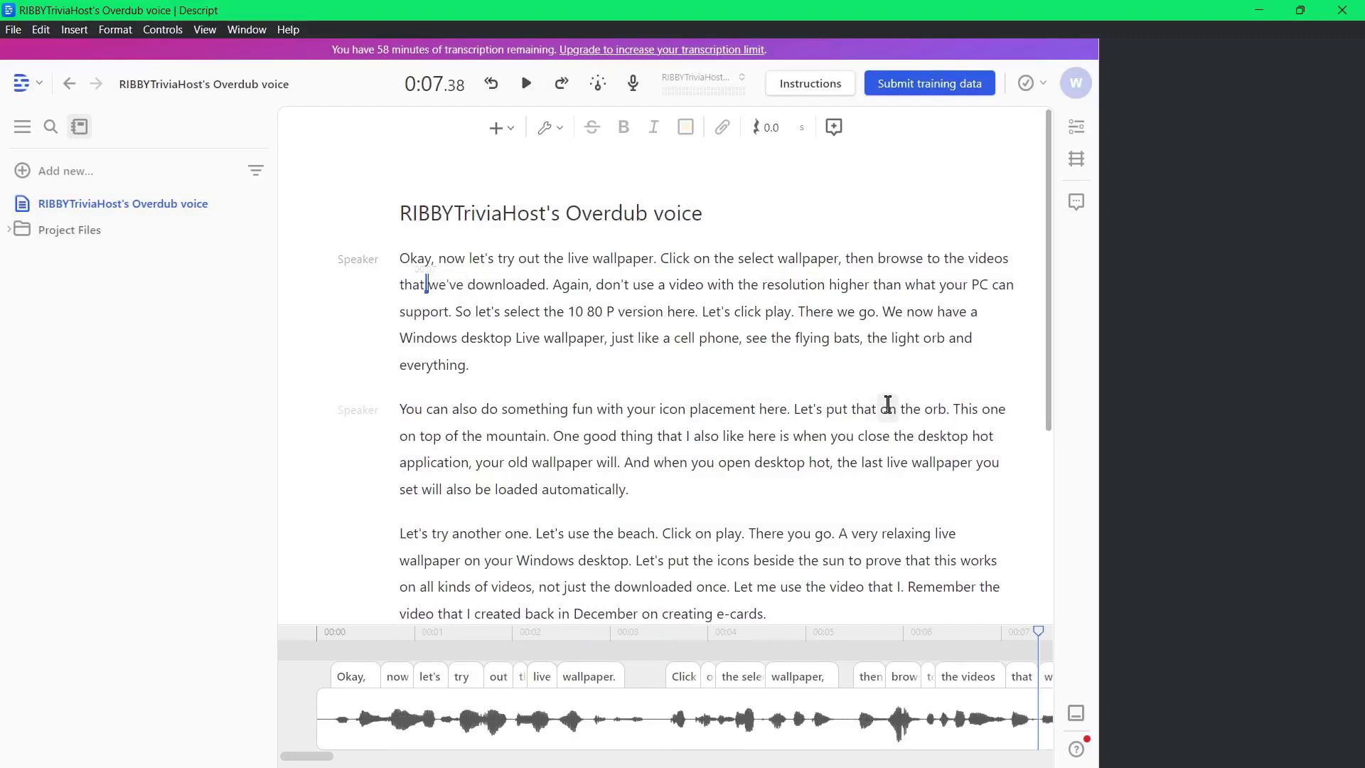
{"action": "key", "text": "alt+Tab"}
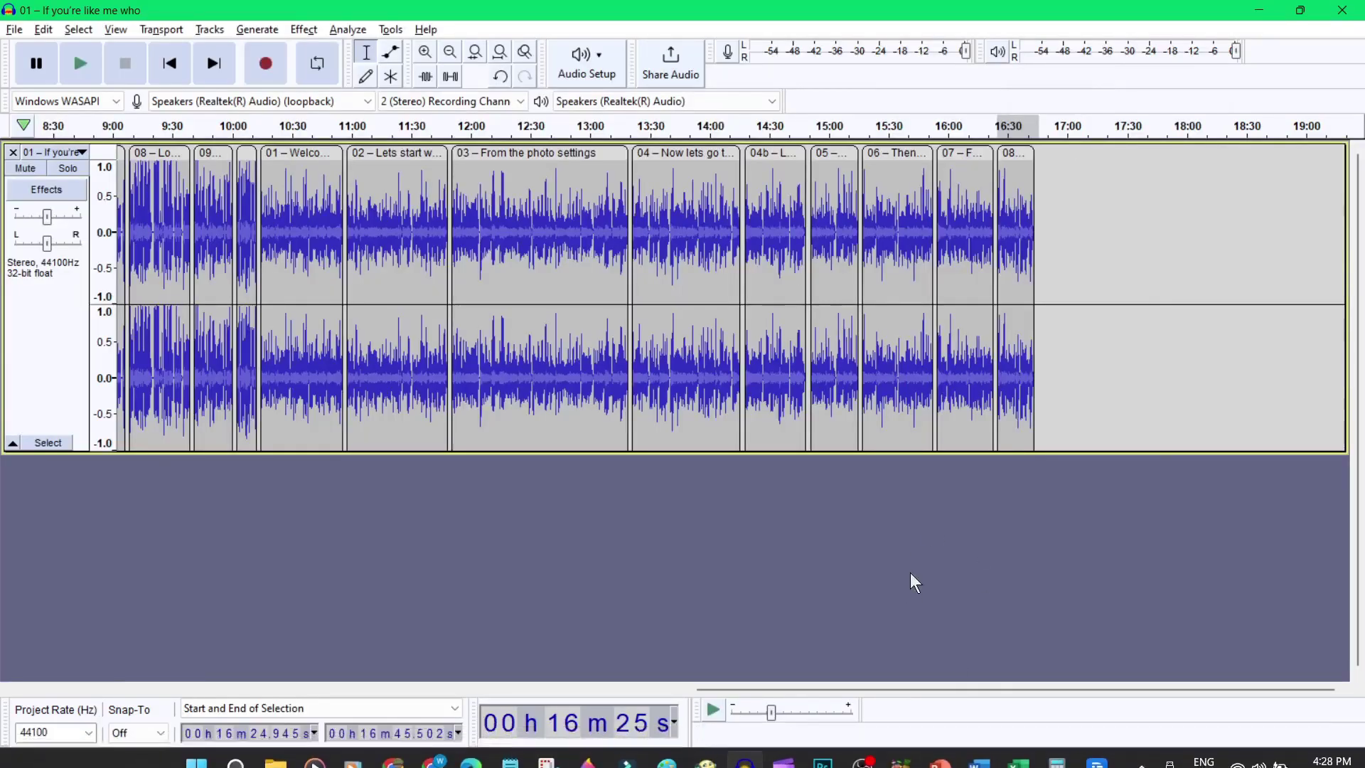
Step: Drag RIBBY Trivia OverDub.mp3 from Audio Samples into the Descript training project
{"action": "left_click_drag", "start_coordinate": [839, 689], "coordinate": [869, 708]}
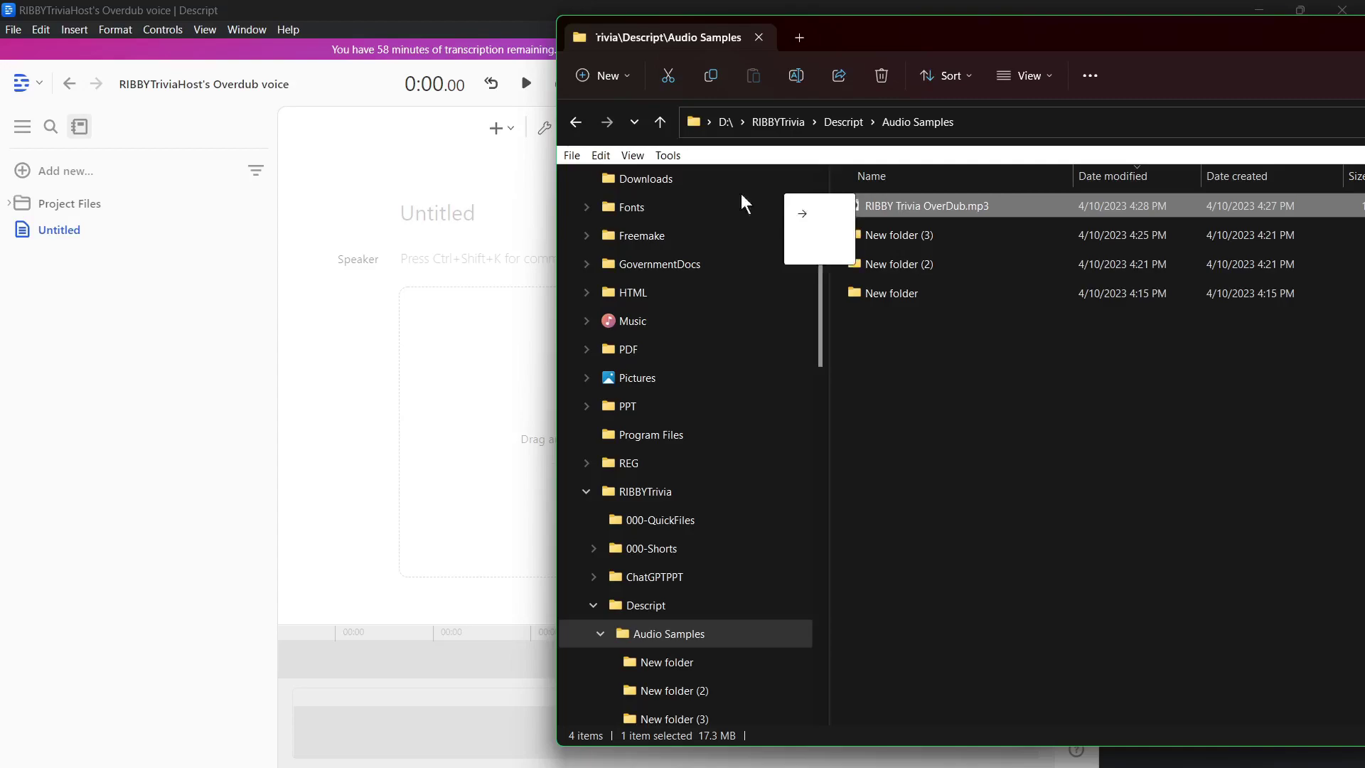
{"action": "left_click_drag", "start_coordinate": [743, 199], "coordinate": [430, 305]}
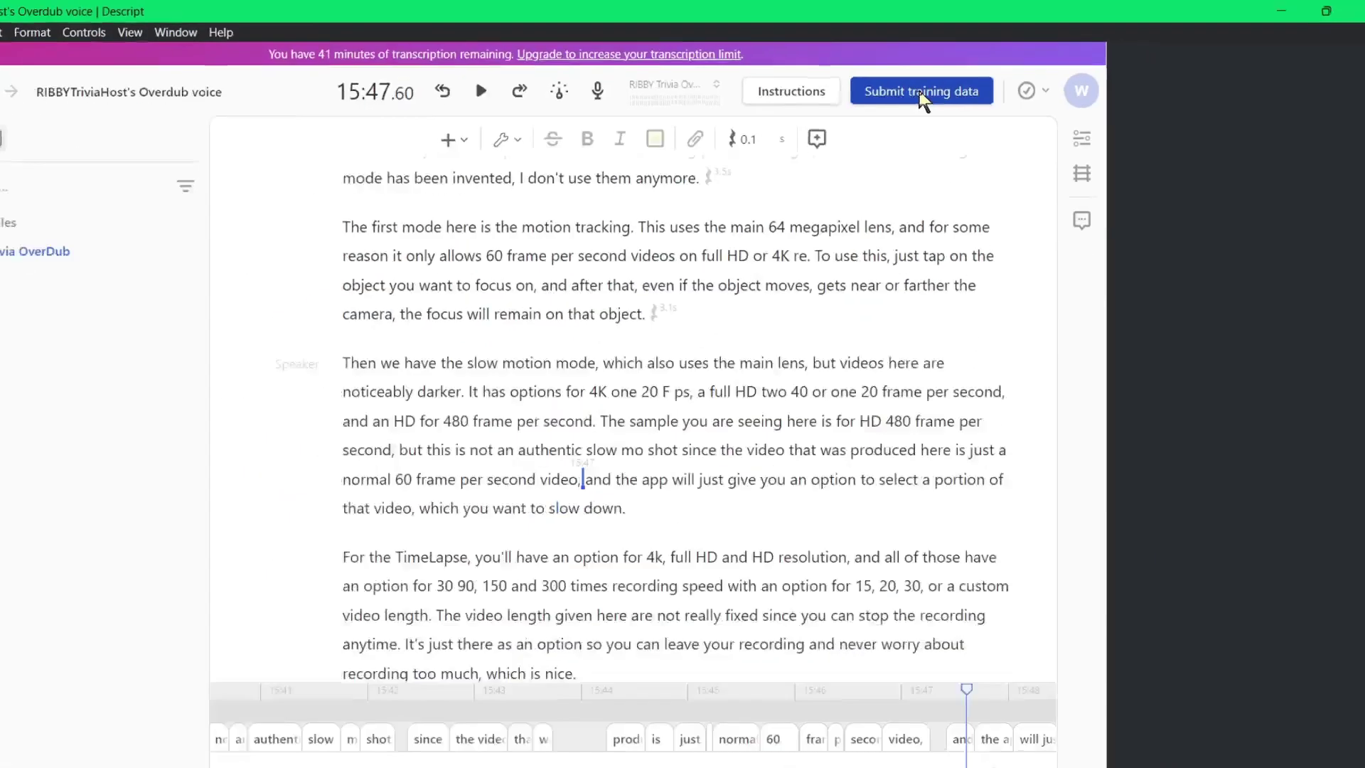
Step: Record the spoken voice-verification statement and submit it as the Overdub training data
{"action": "left_click", "coordinate": [700, 299]}
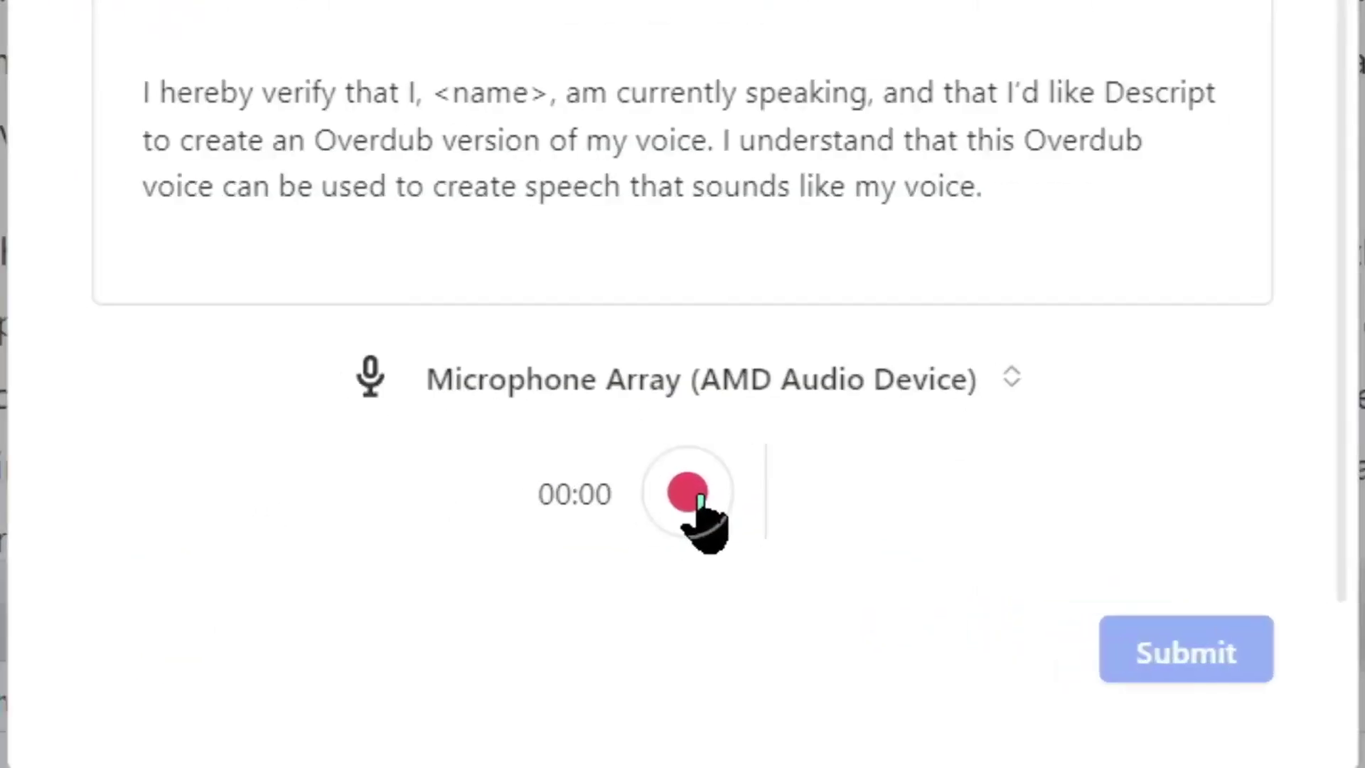
{"action": "left_click", "coordinate": [700, 499]}
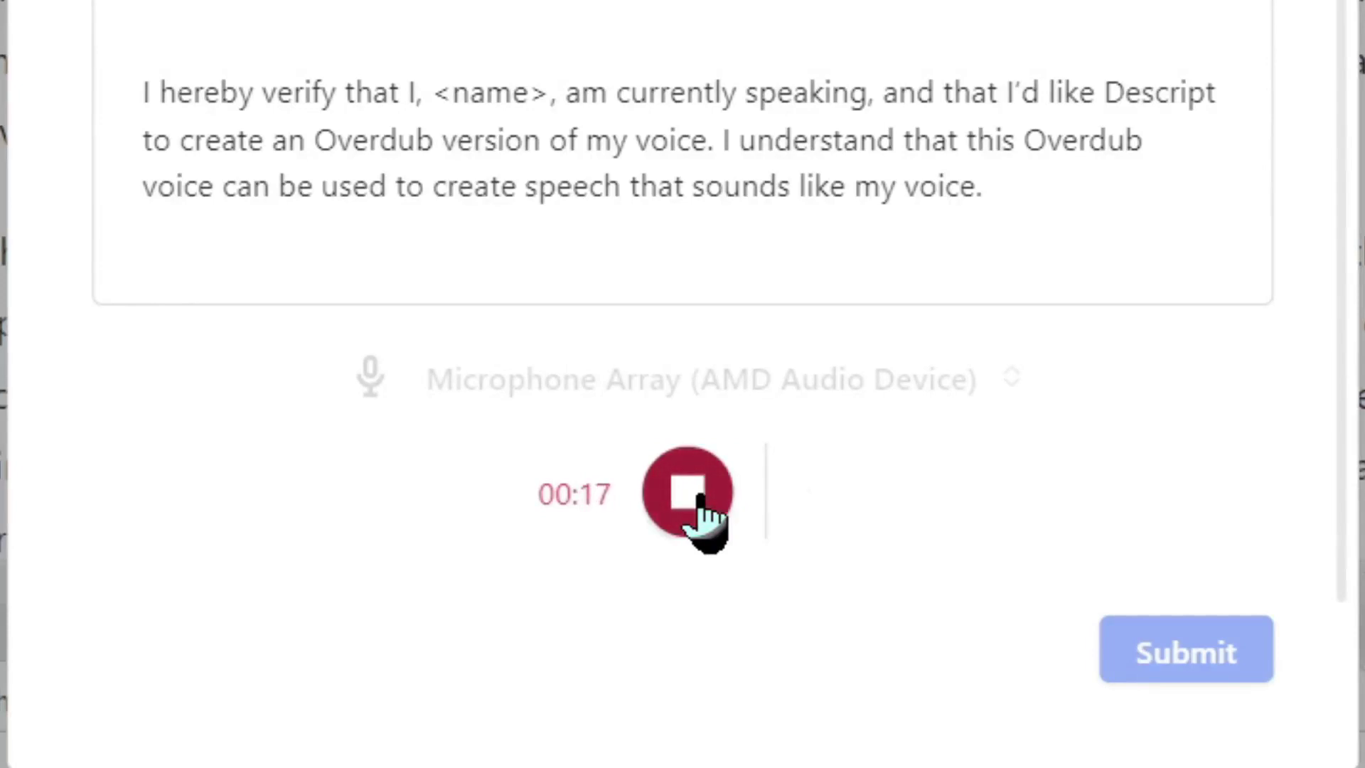
{"action": "left_click", "coordinate": [700, 498]}
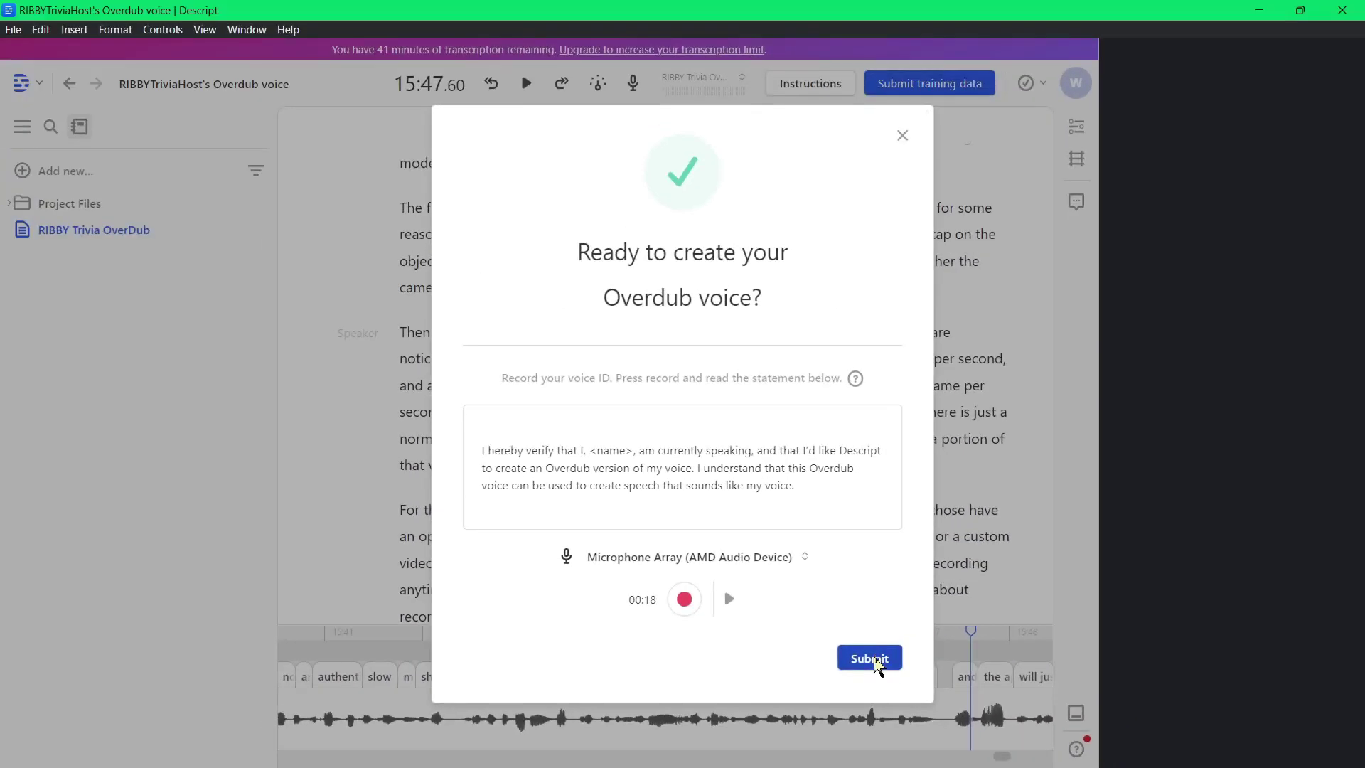
{"action": "left_click", "coordinate": [871, 659]}
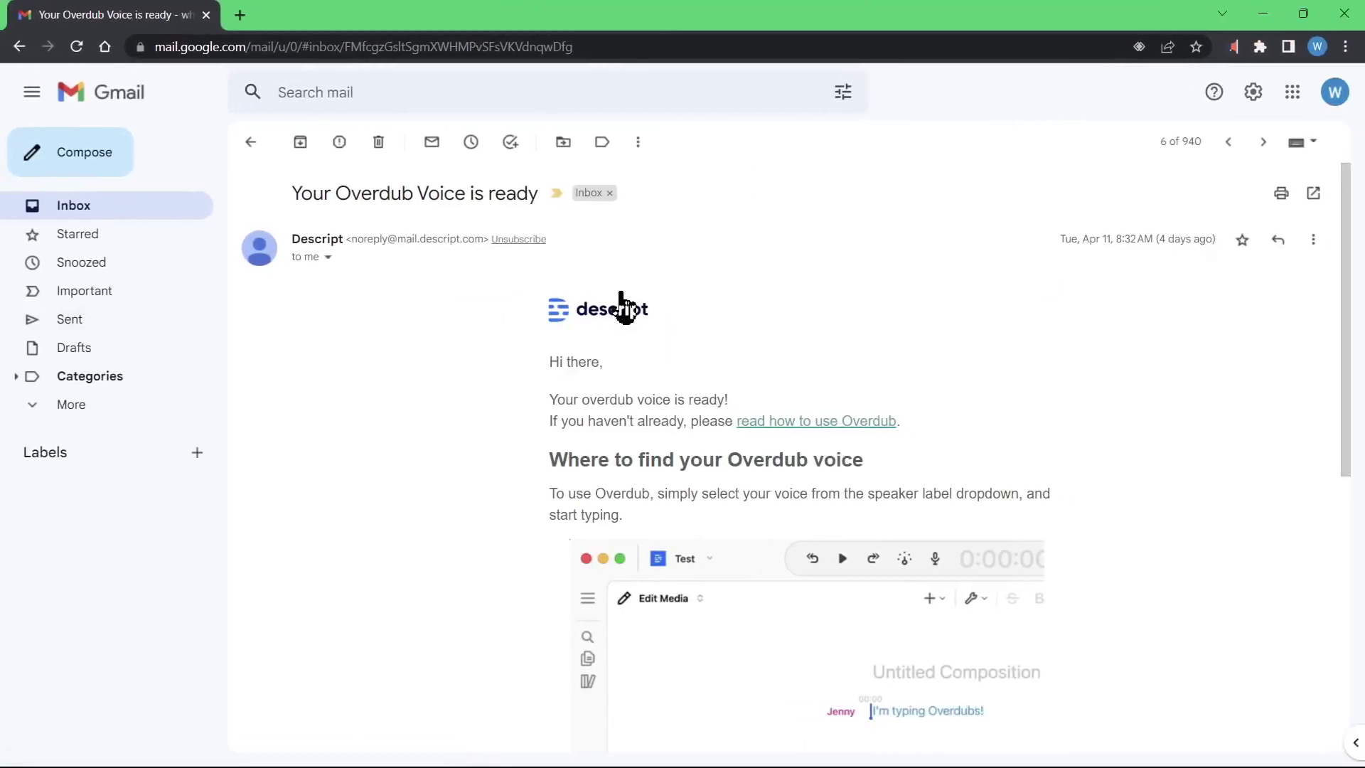
Step: Scroll through Descript's 'Your Overdub Voice is ready' email in Gmail
{"action": "scroll", "coordinate": [902, 436], "scroll_direction": "down", "scroll_amount": 4}
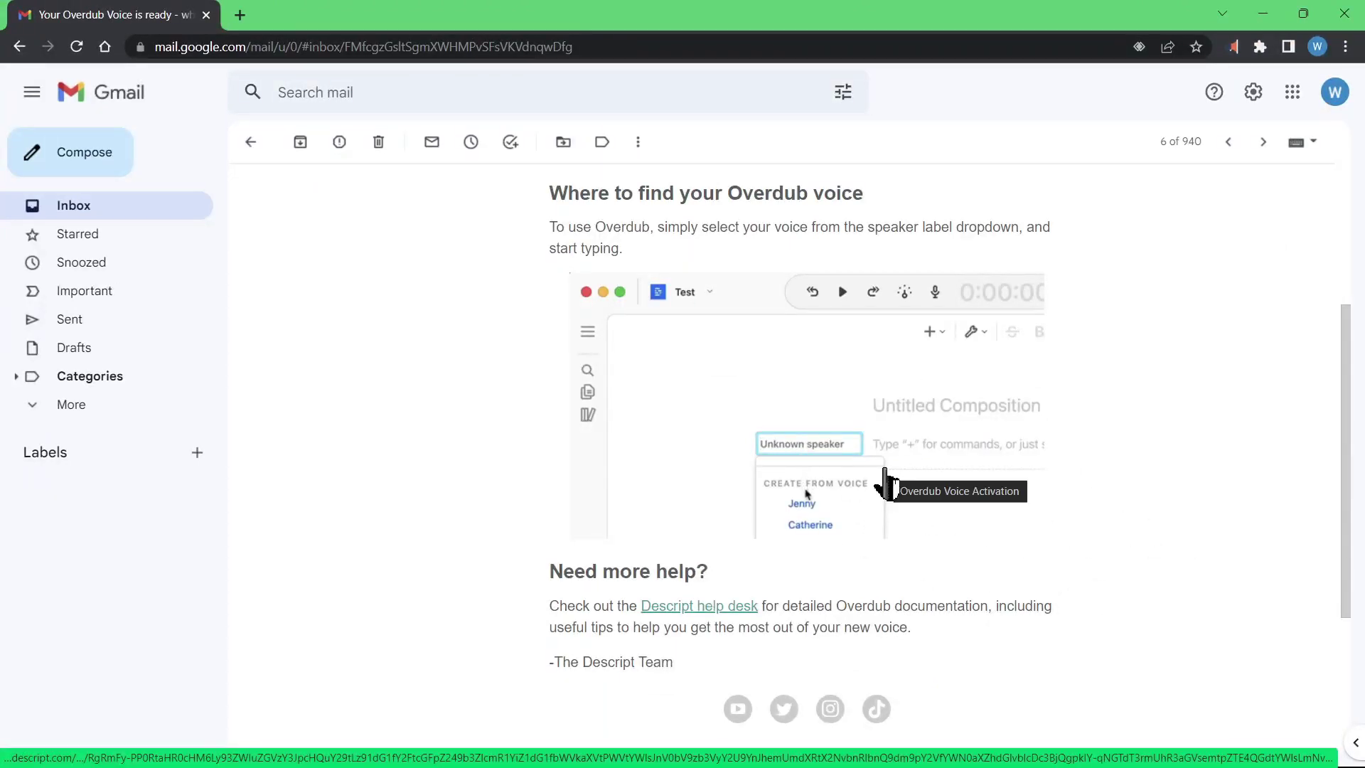
{"action": "scroll", "coordinate": [828, 506], "scroll_direction": "up", "scroll_amount": 4}
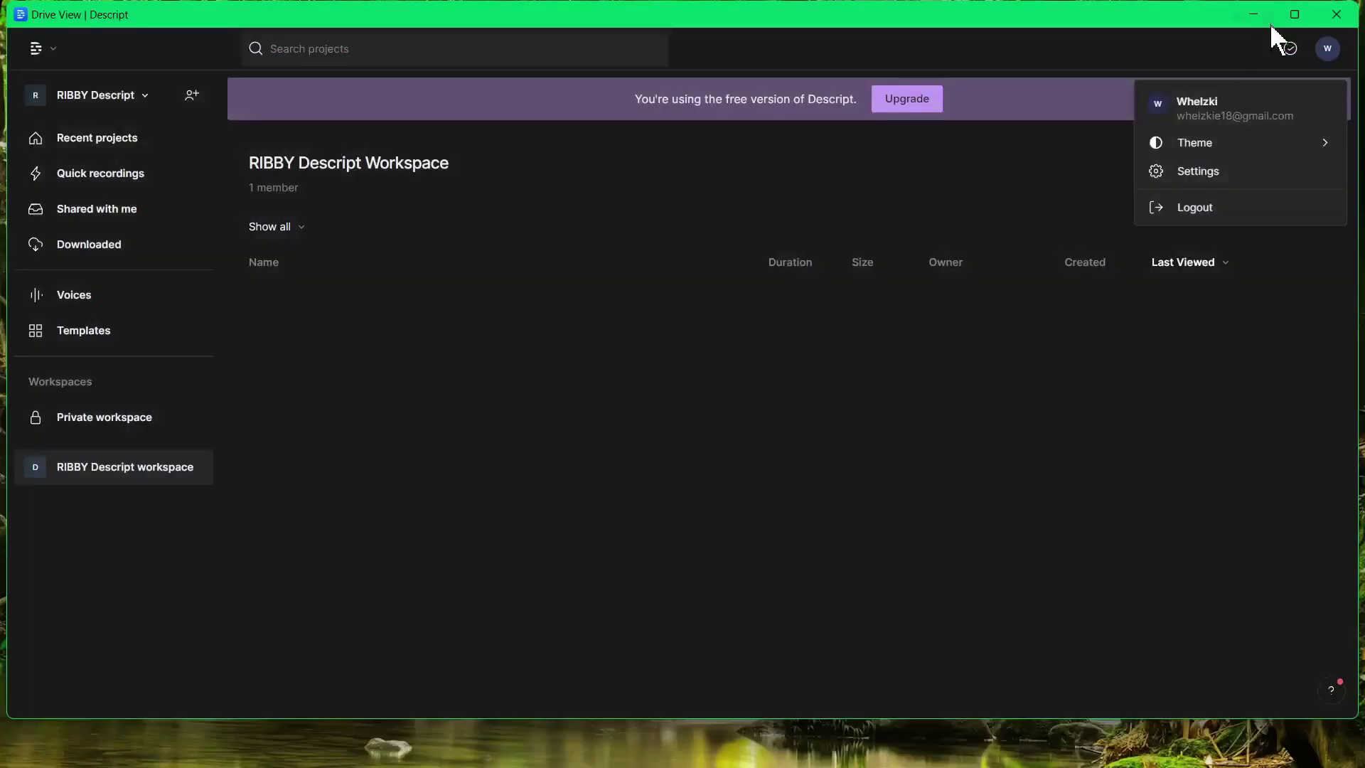
Step: Open the RIBBYTriviaHost voice's training project from Voices and scroll through its transcript
{"action": "left_click", "coordinate": [88, 261]}
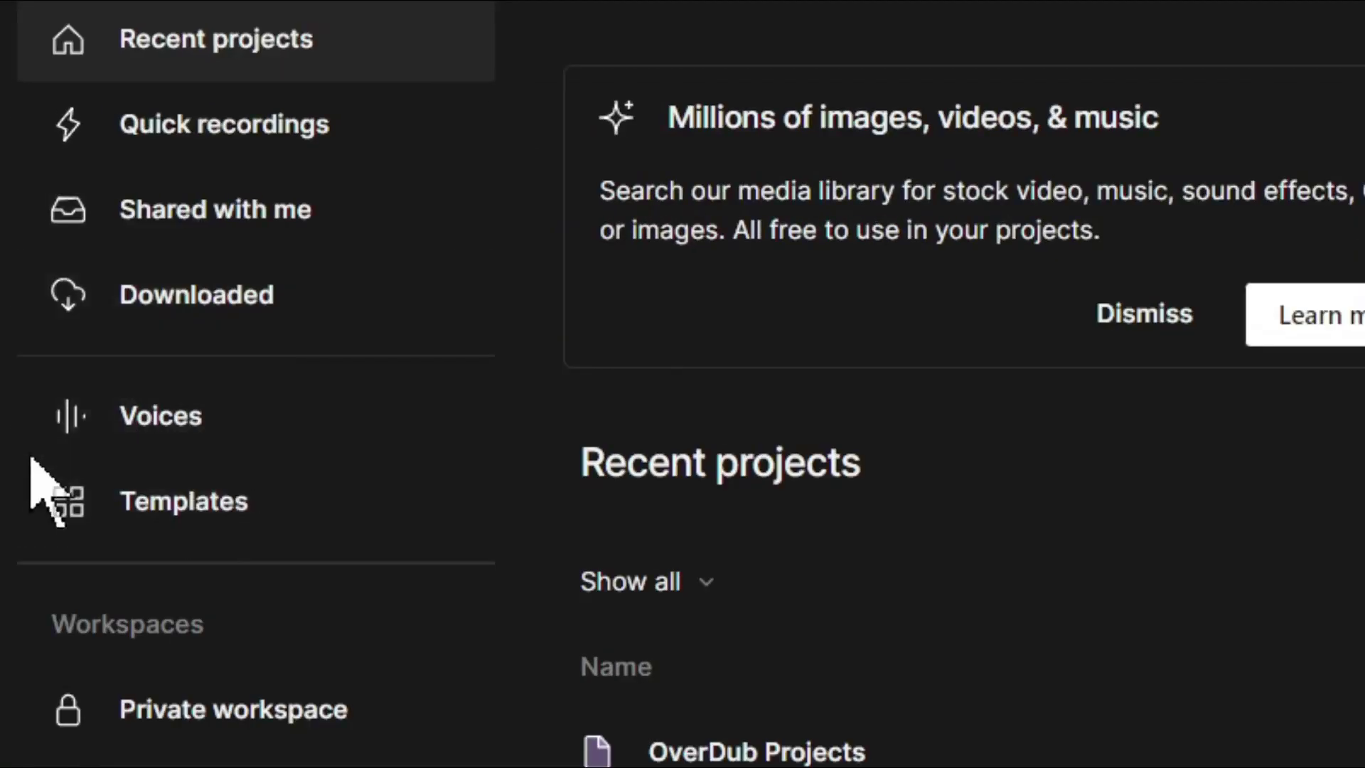
{"action": "left_click", "coordinate": [162, 442]}
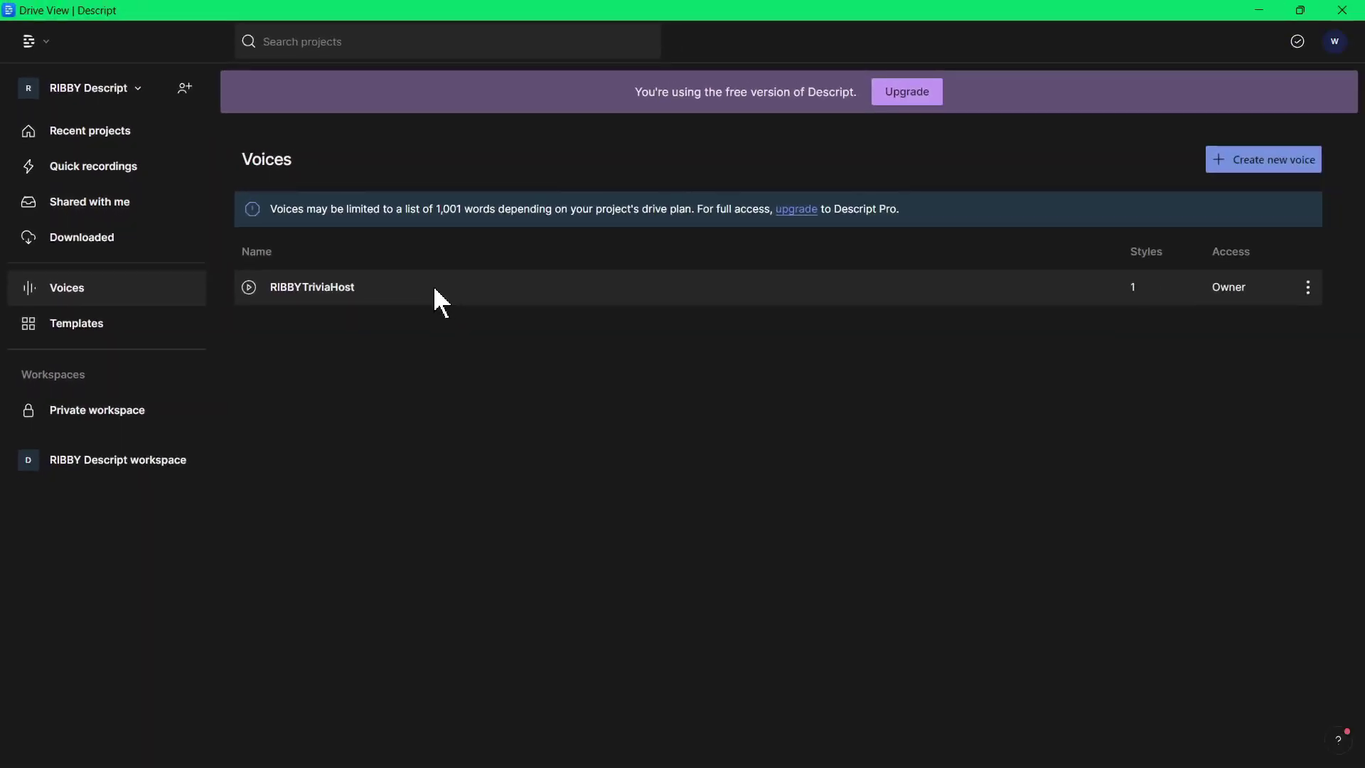
{"action": "left_click", "coordinate": [435, 290]}
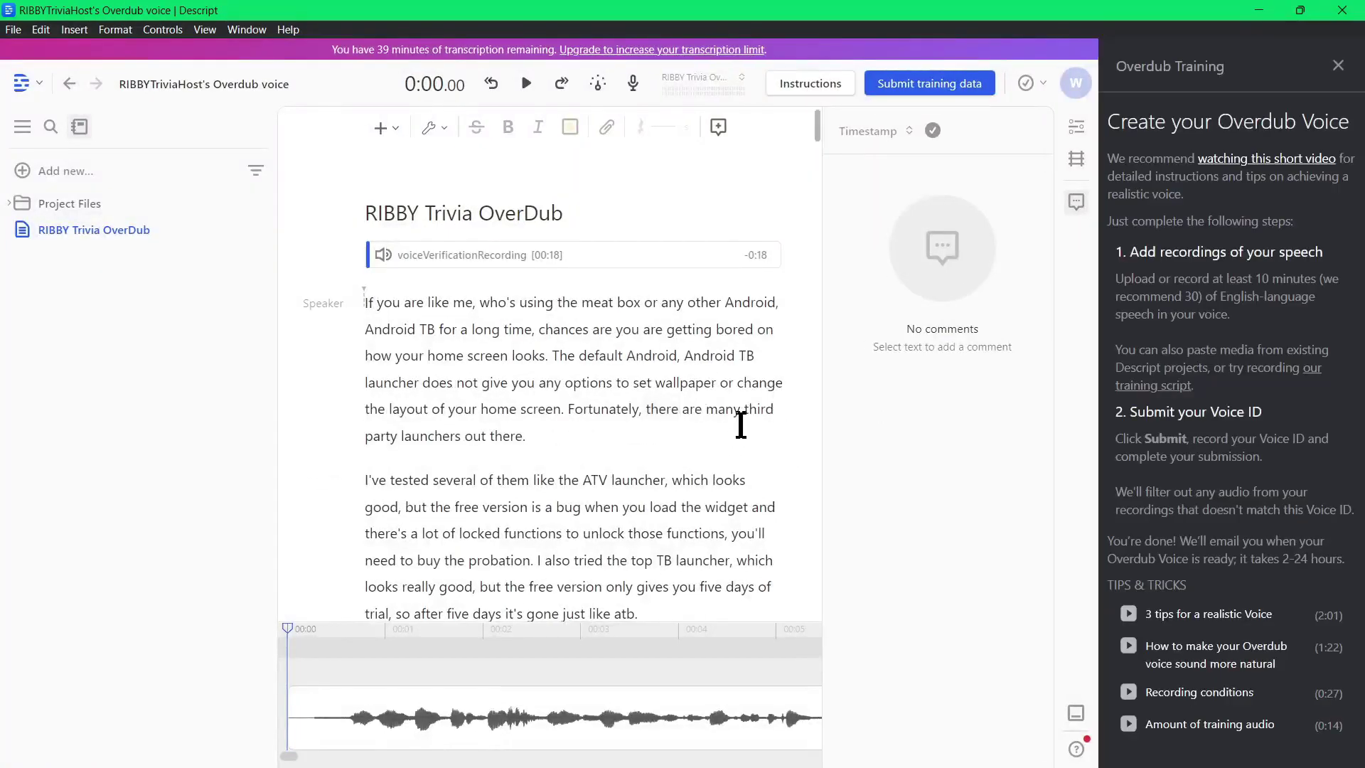
{"action": "scroll", "coordinate": [740, 425], "scroll_direction": "down", "scroll_amount": 20}
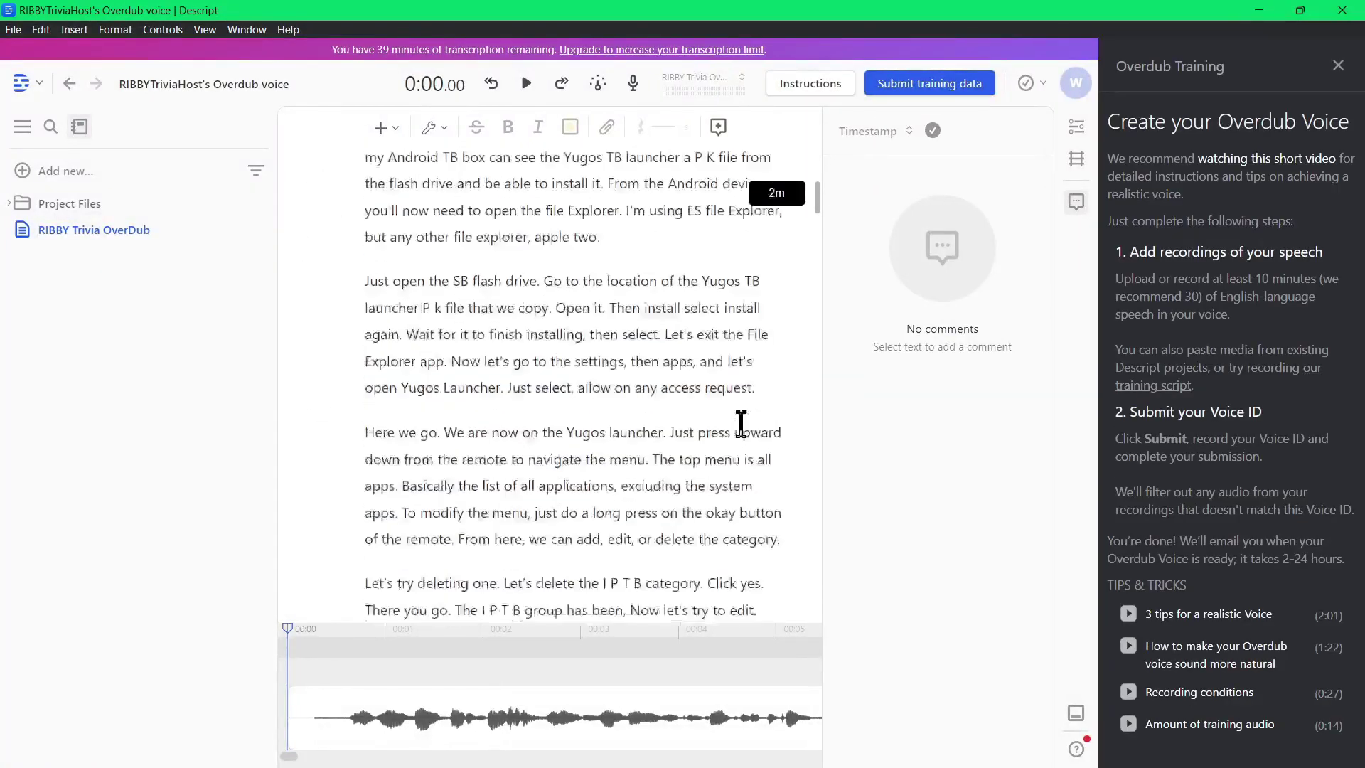
{"action": "scroll", "coordinate": [741, 424], "scroll_direction": "down", "scroll_amount": 15}
{"action": "scroll", "coordinate": [741, 435], "scroll_direction": "up", "scroll_amount": 5}
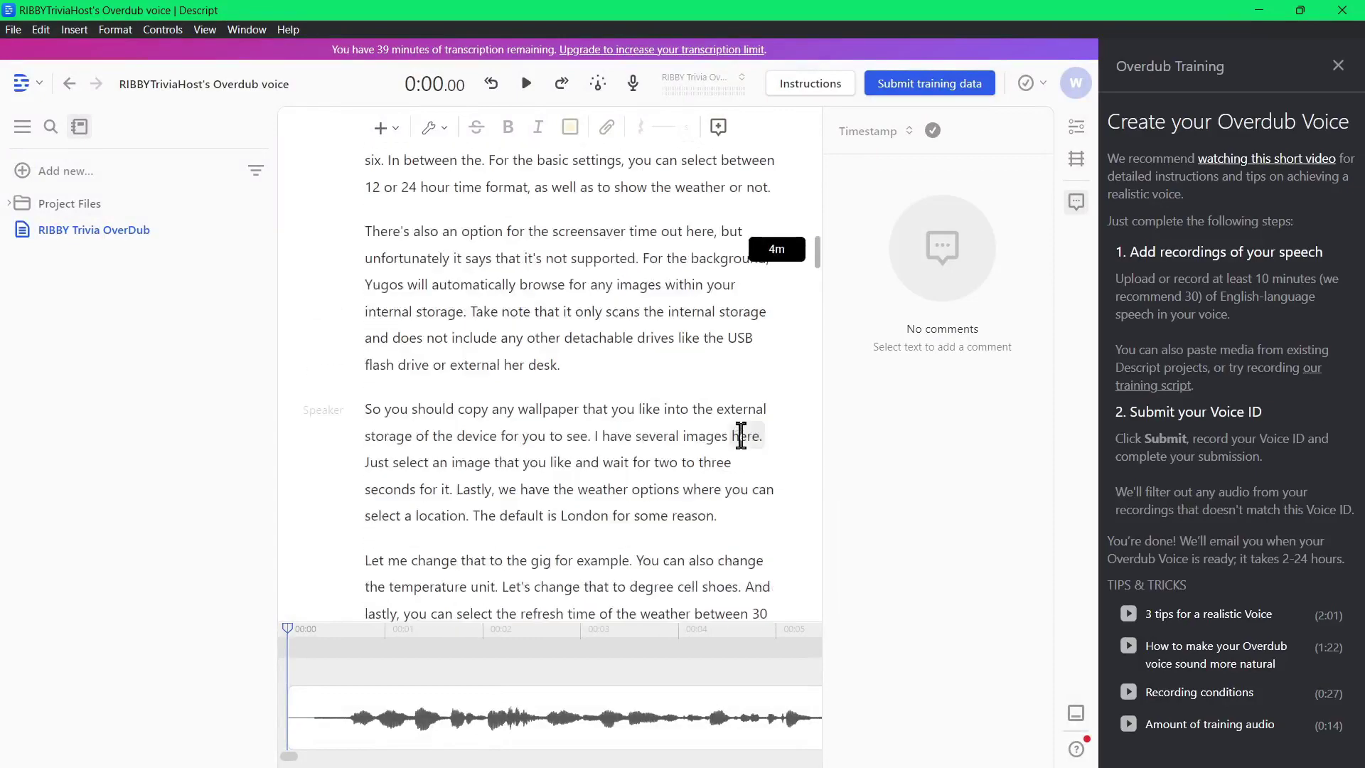
{"action": "scroll", "coordinate": [740, 433], "scroll_direction": "up", "scroll_amount": 20}
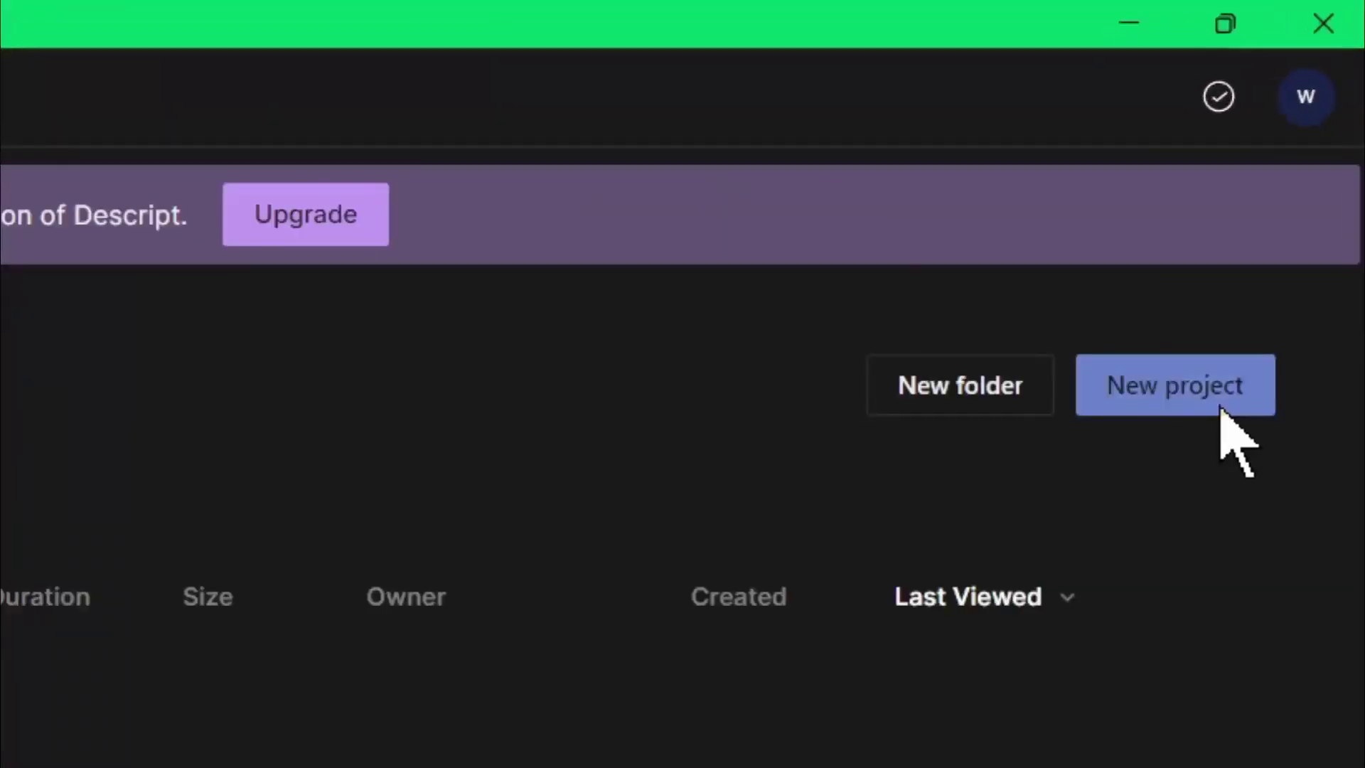
Step: Start a new OverDub Projects script and type the intro 'Hi everyone! This is my voice, but it is actually not…'
{"action": "left_click", "coordinate": [1279, 165]}
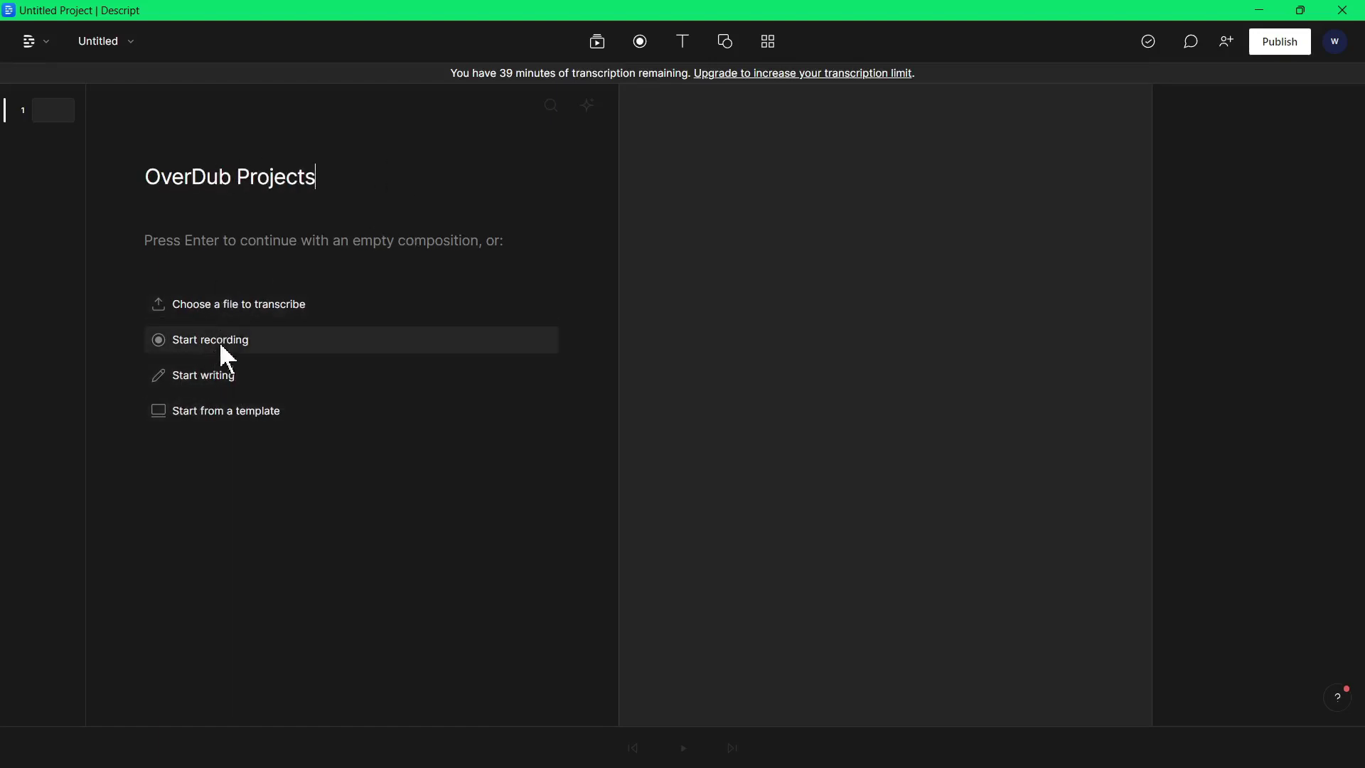
{"action": "left_click", "coordinate": [220, 383]}
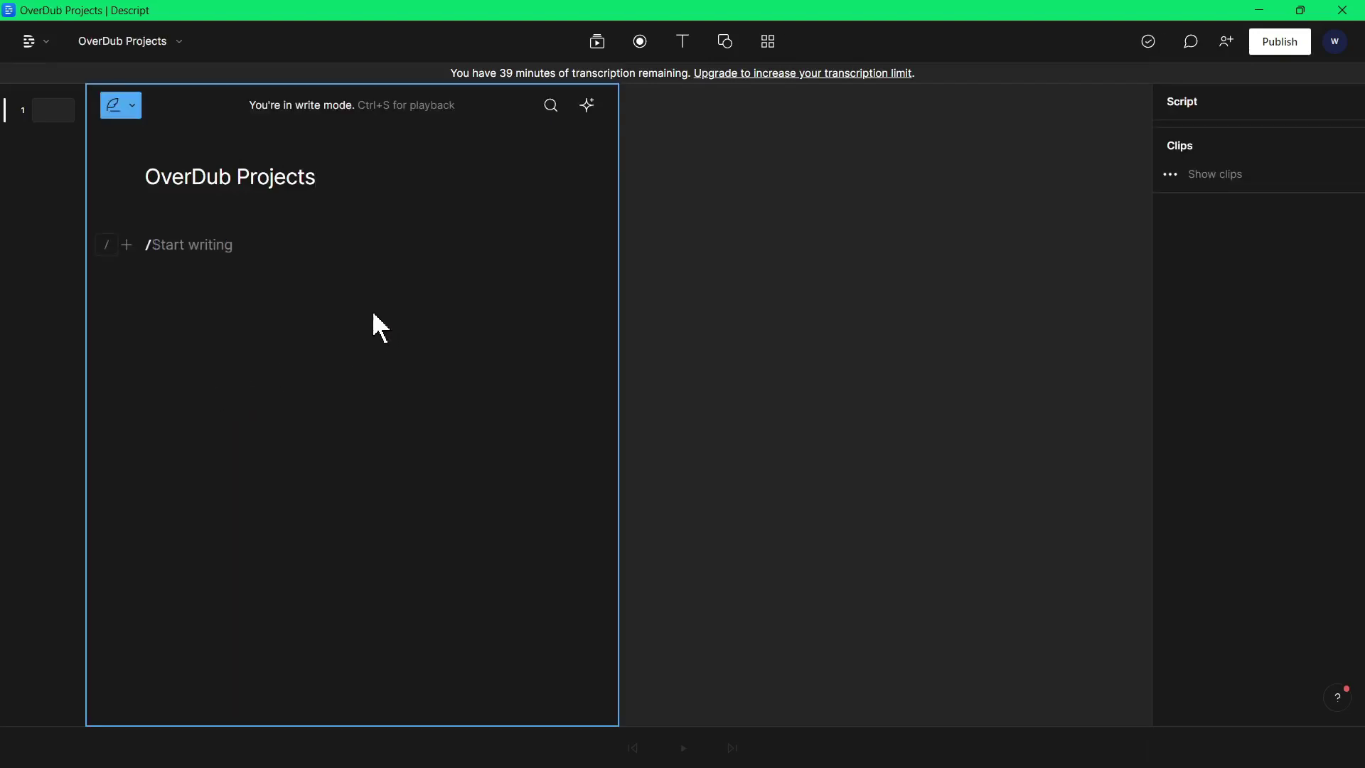
{"action": "type", "text": "Hi"}
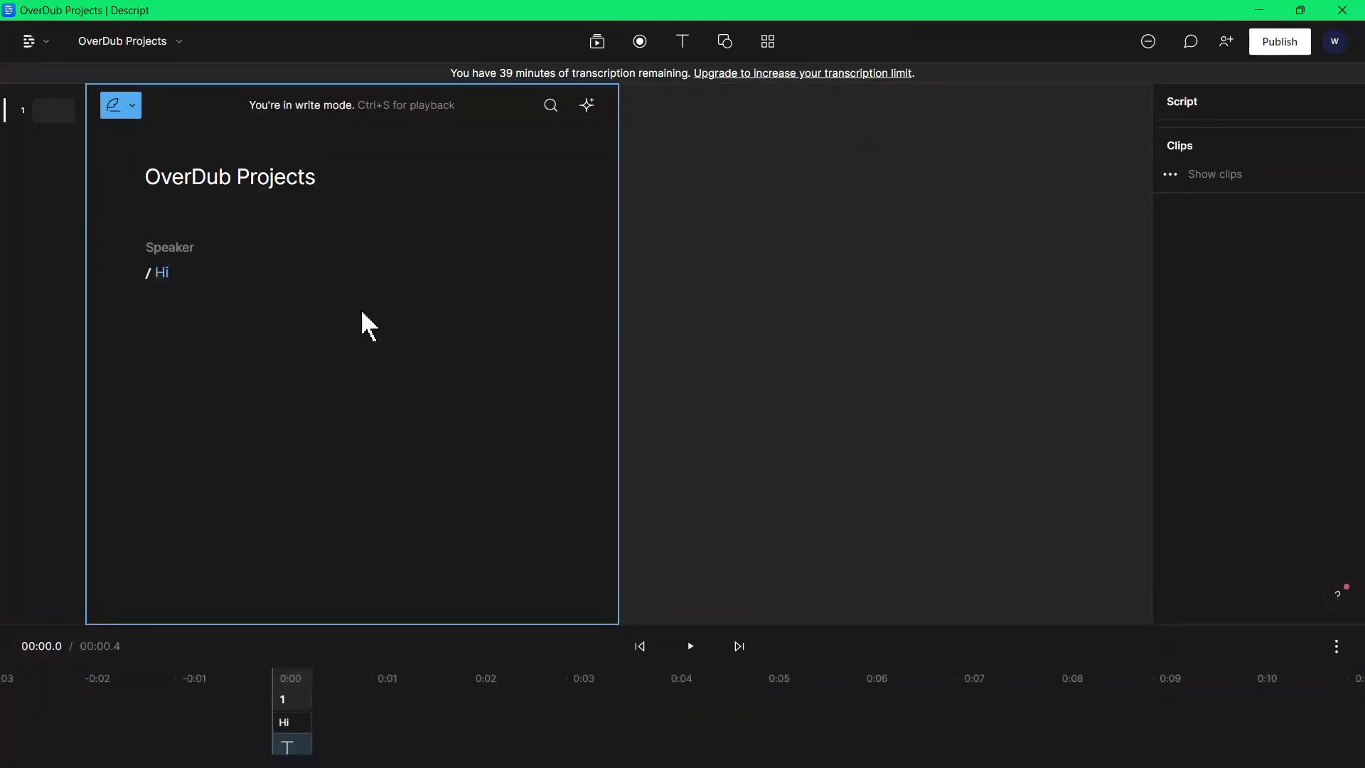
{"action": "type", "text": " everyone! This is my voice"}
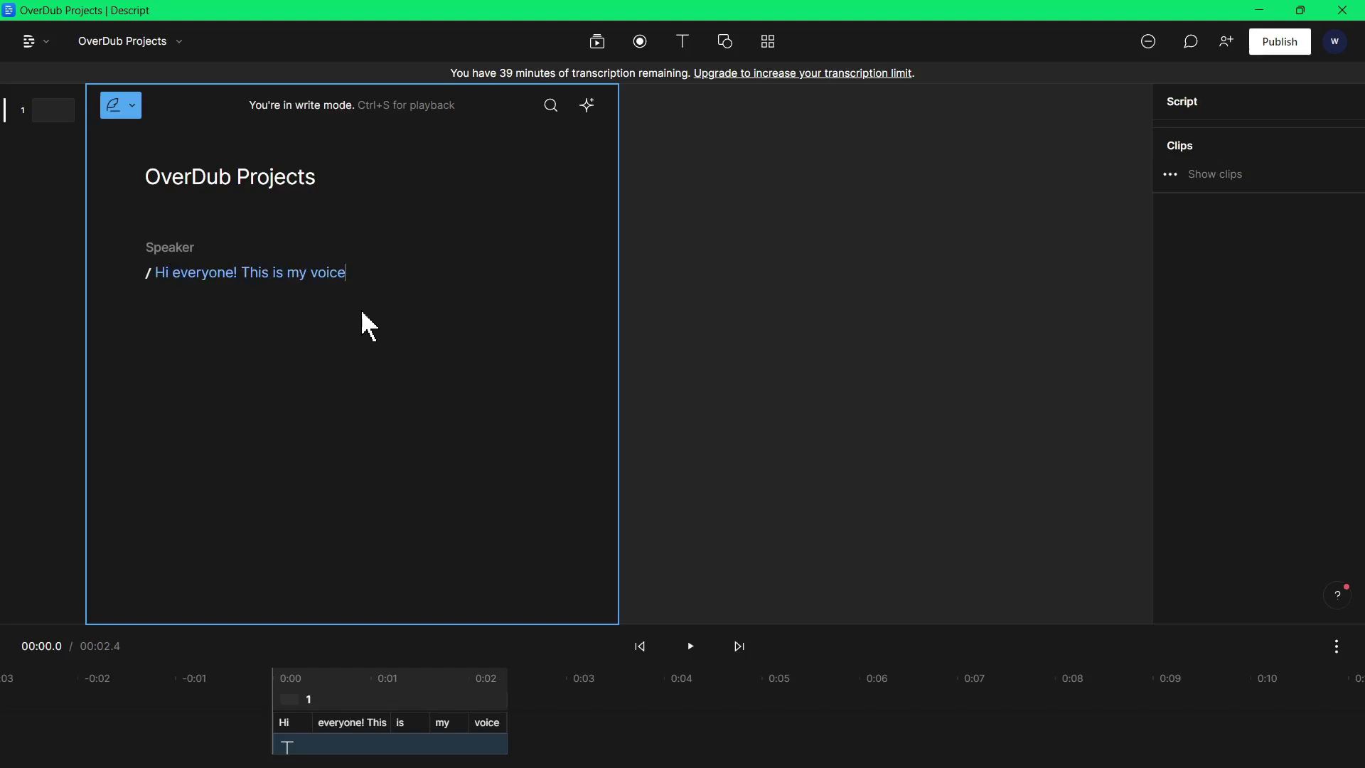
{"action": "type", "text": ", but it is actually not. I am using this AI tool called Descript"}
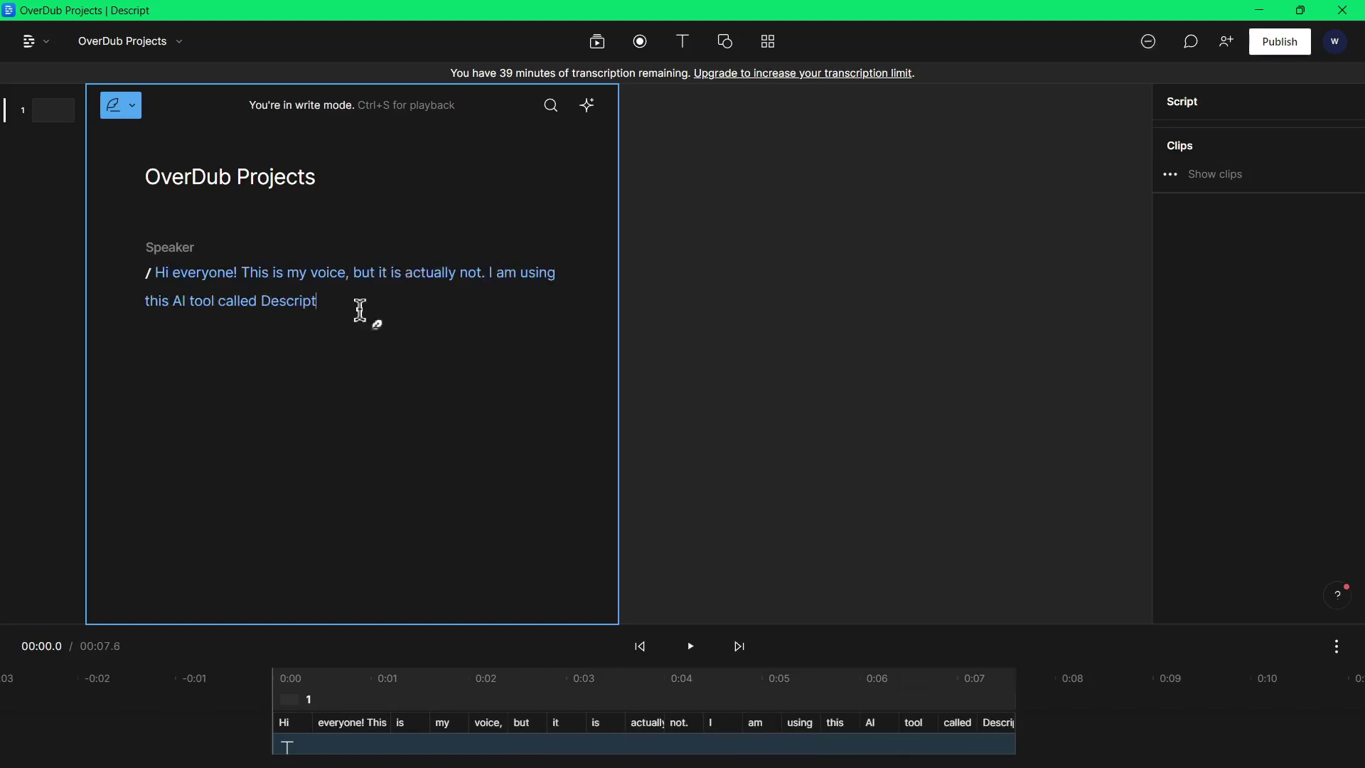
{"action": "type", "text": ", which I trained to recognize my voice. Now, I can just type in the things that I want to say, and Descript Overdub will convert this text to my voice. No need to record my self anymore! "}
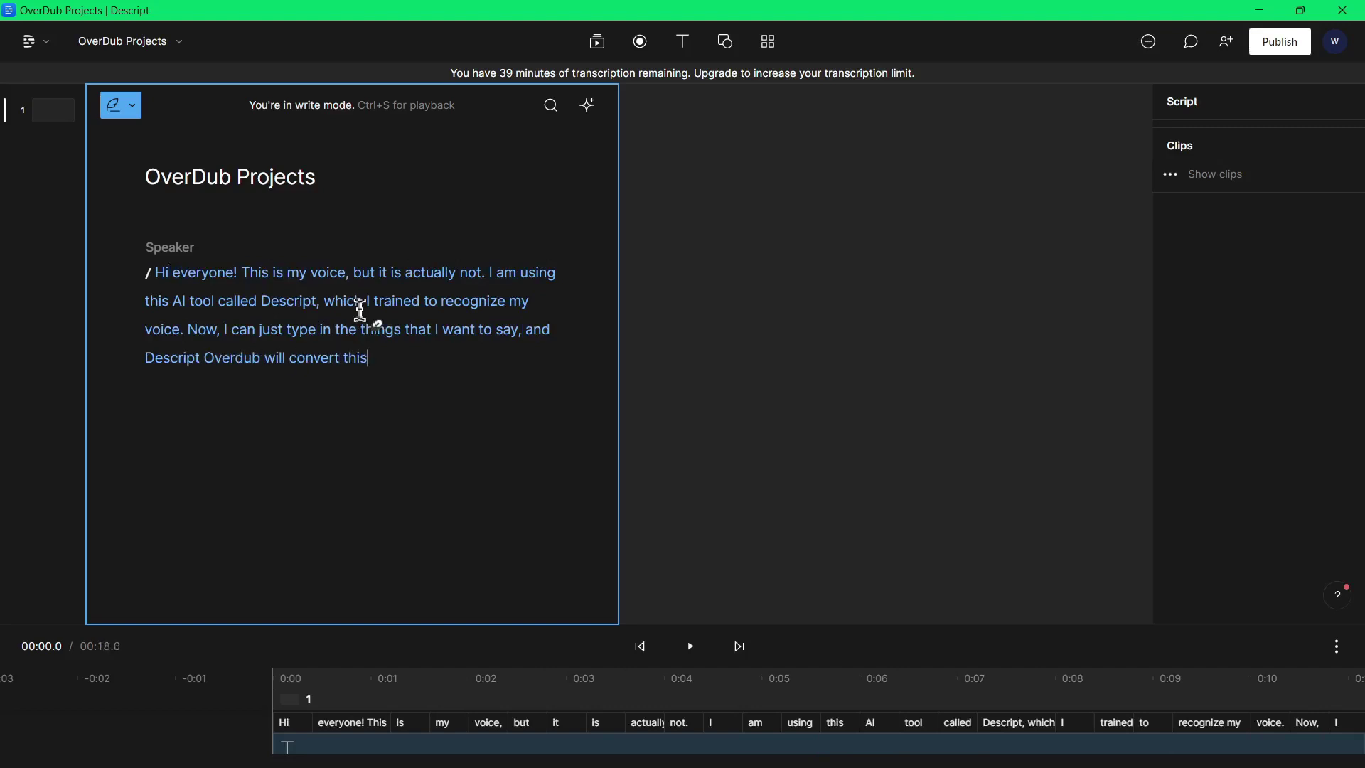
{"action": "type", "text": "Great right?"}
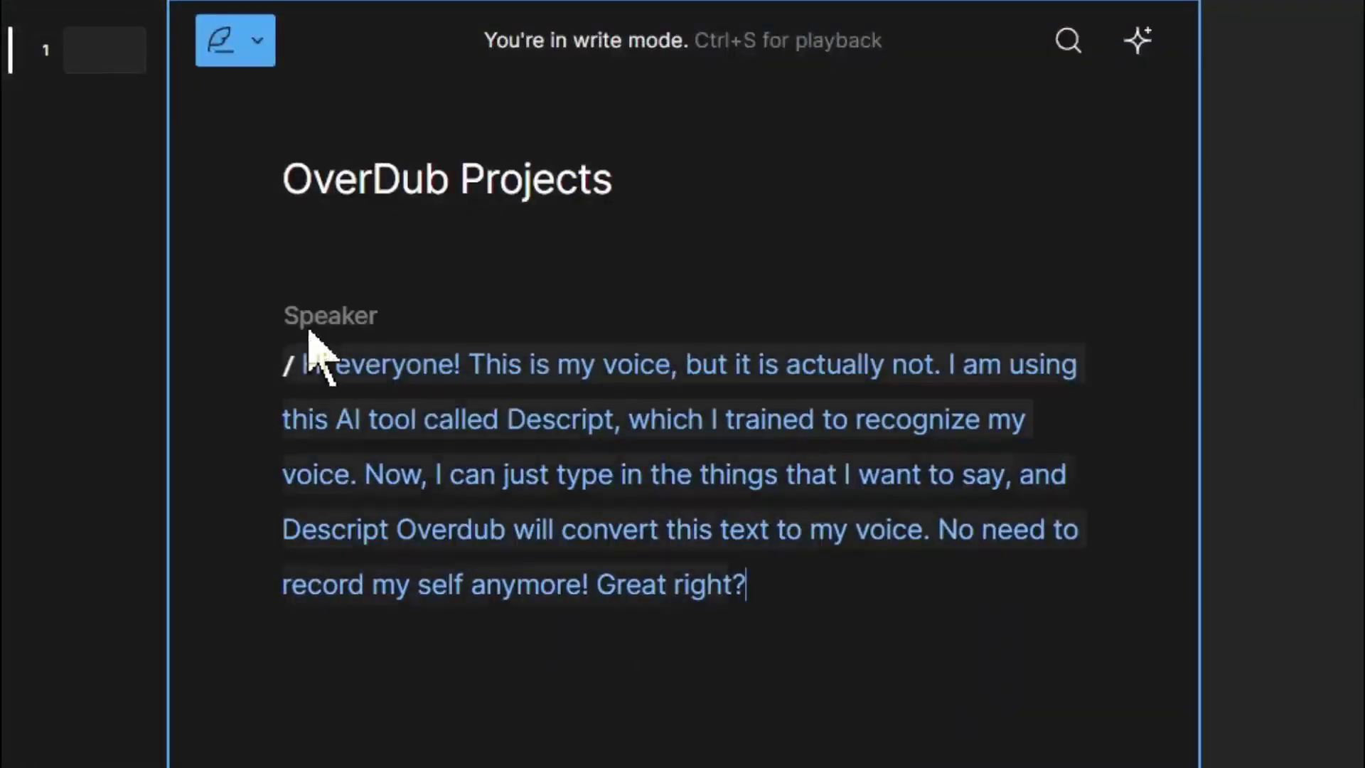
Step: Make RIBBYTriviaHost the paragraph's speaker, play the generated speech, and delete the leftover timeline clip
{"action": "left_click", "coordinate": [340, 334]}
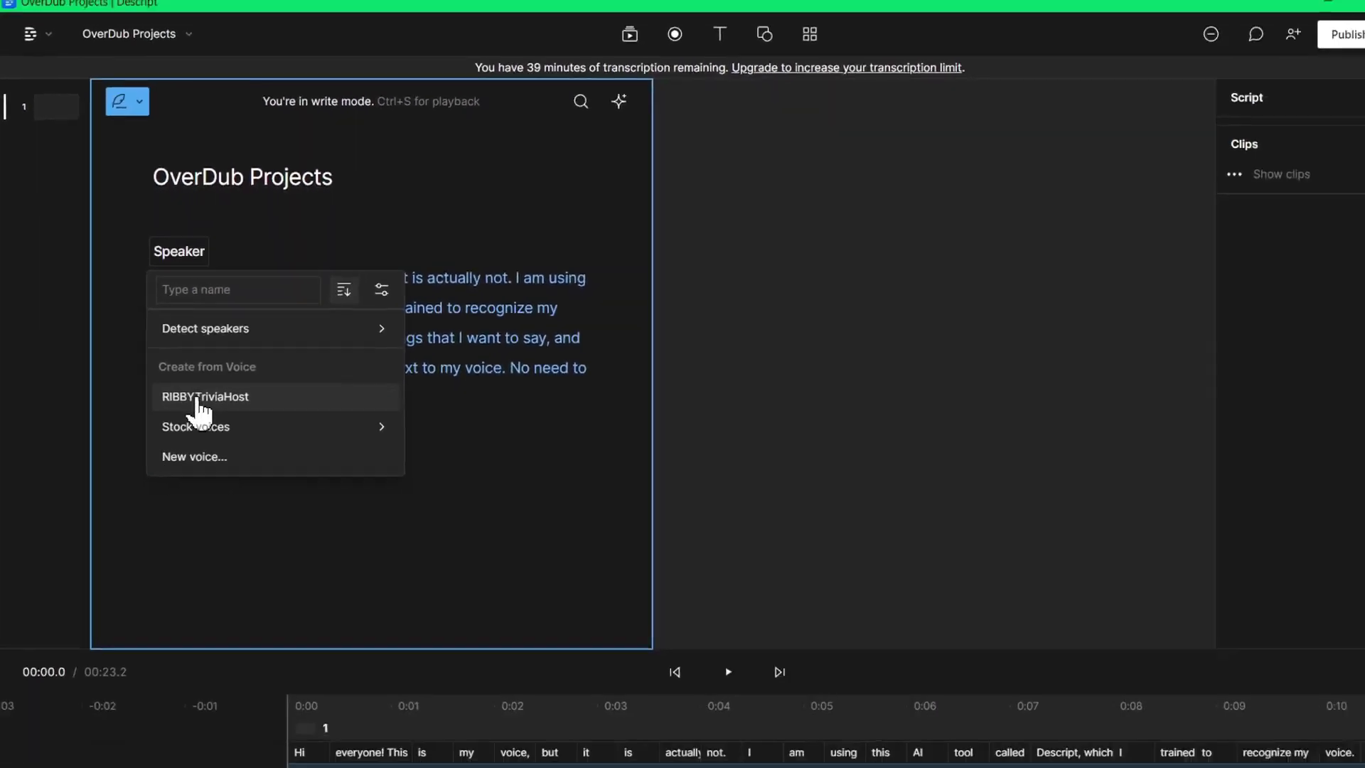
{"action": "left_click", "coordinate": [377, 584]}
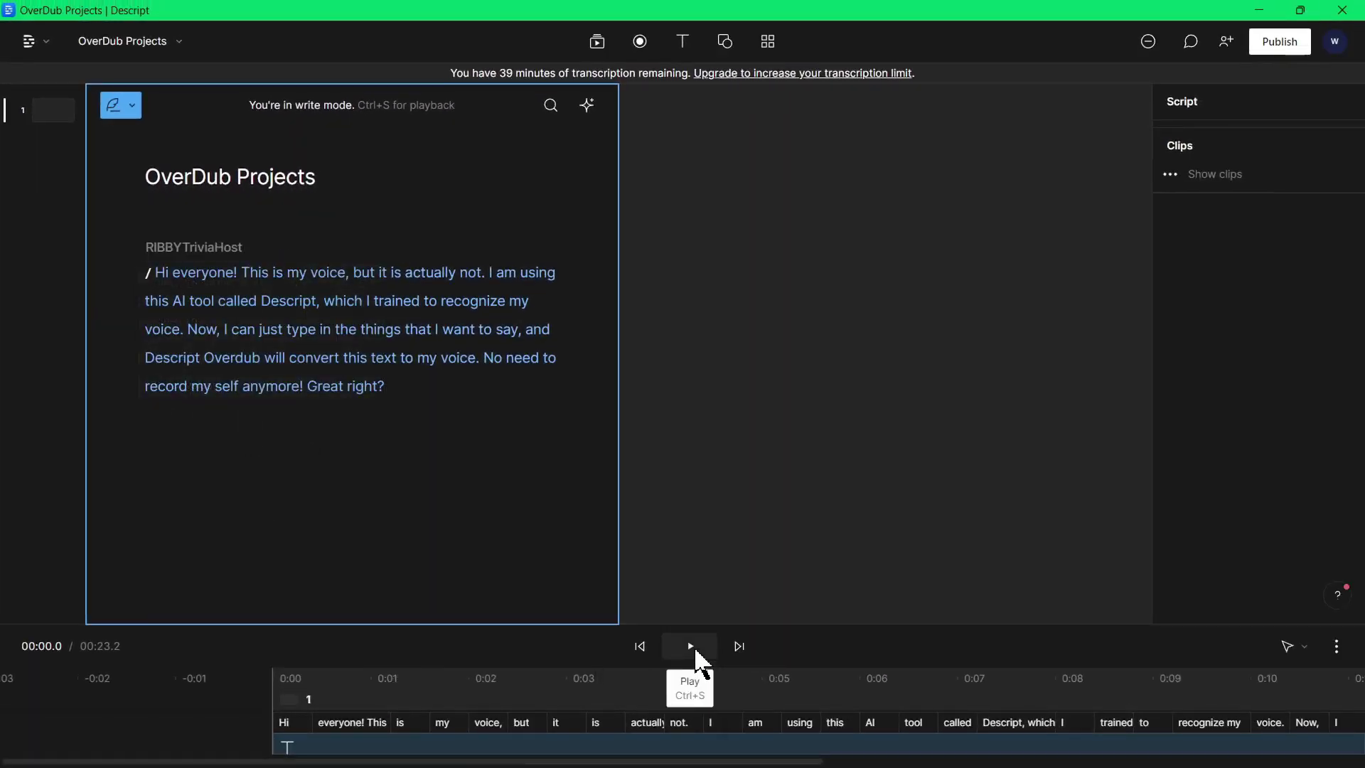
{"action": "left_click", "coordinate": [689, 645]}
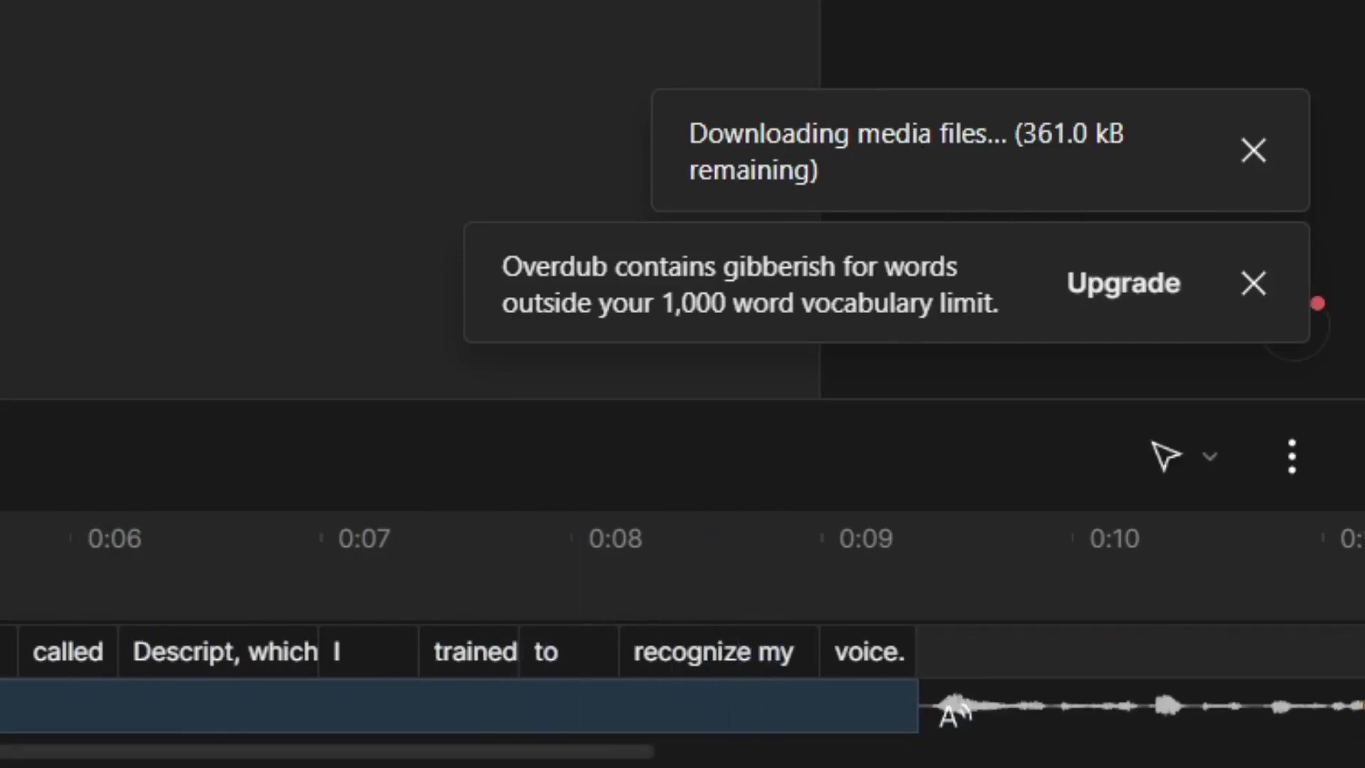
{"action": "left_click", "coordinate": [395, 737]}
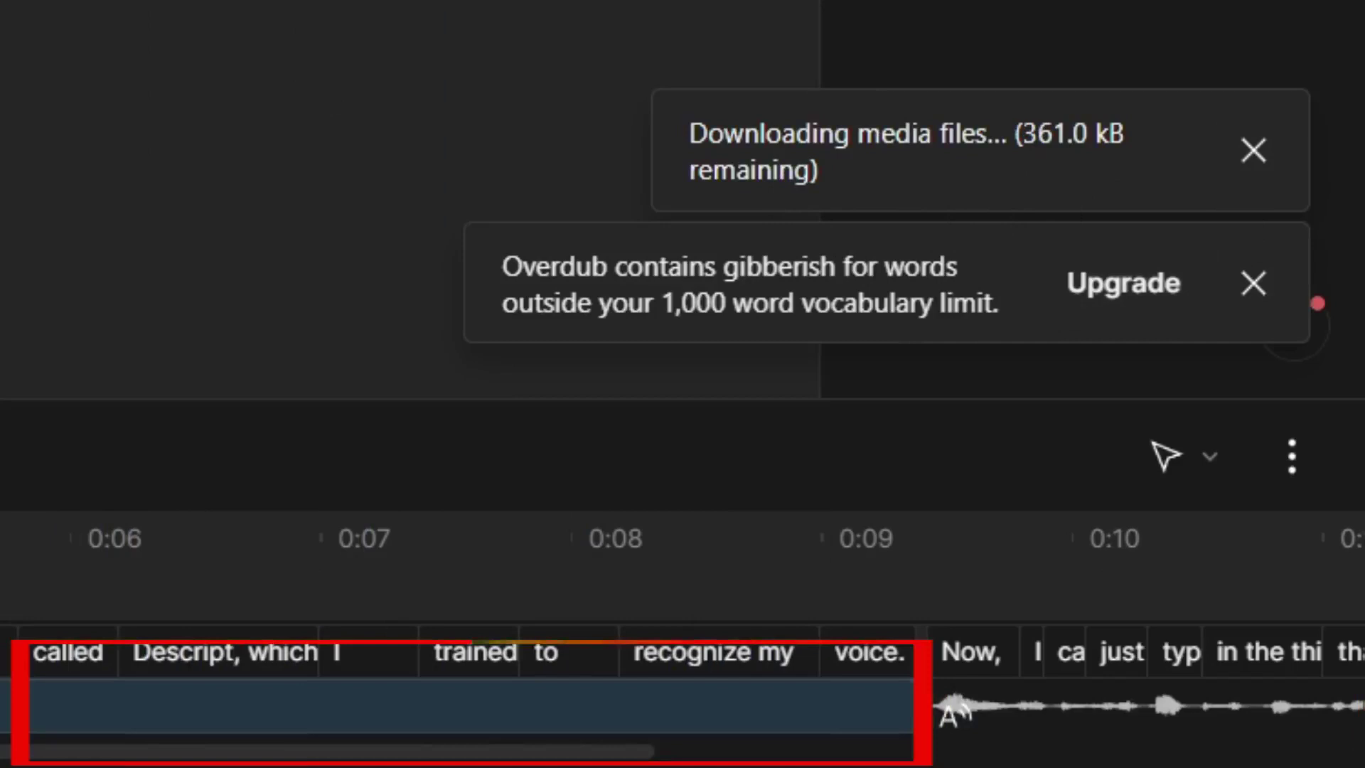
{"action": "key", "text": "Delete"}
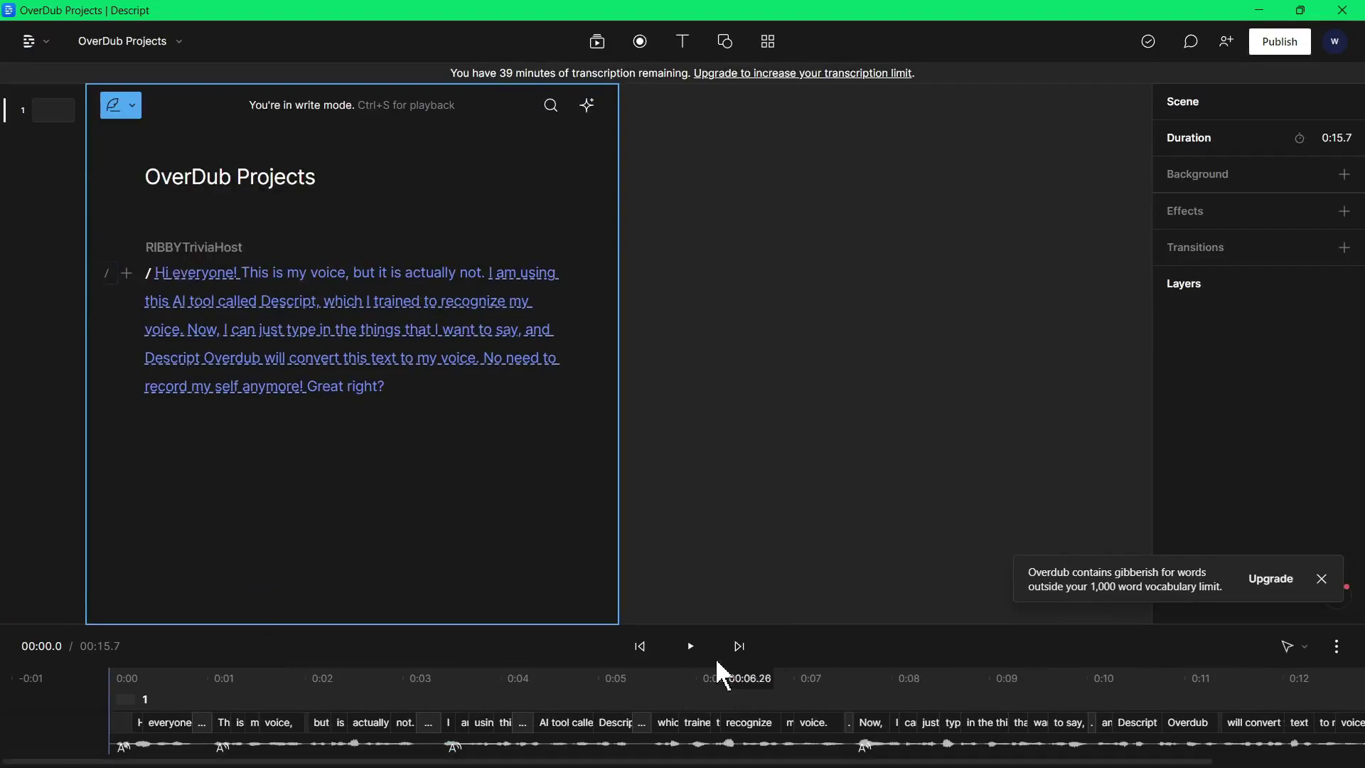
Step: Play the generated Overdub speech, then replay it from the start of the script
{"action": "left_click", "coordinate": [694, 648]}
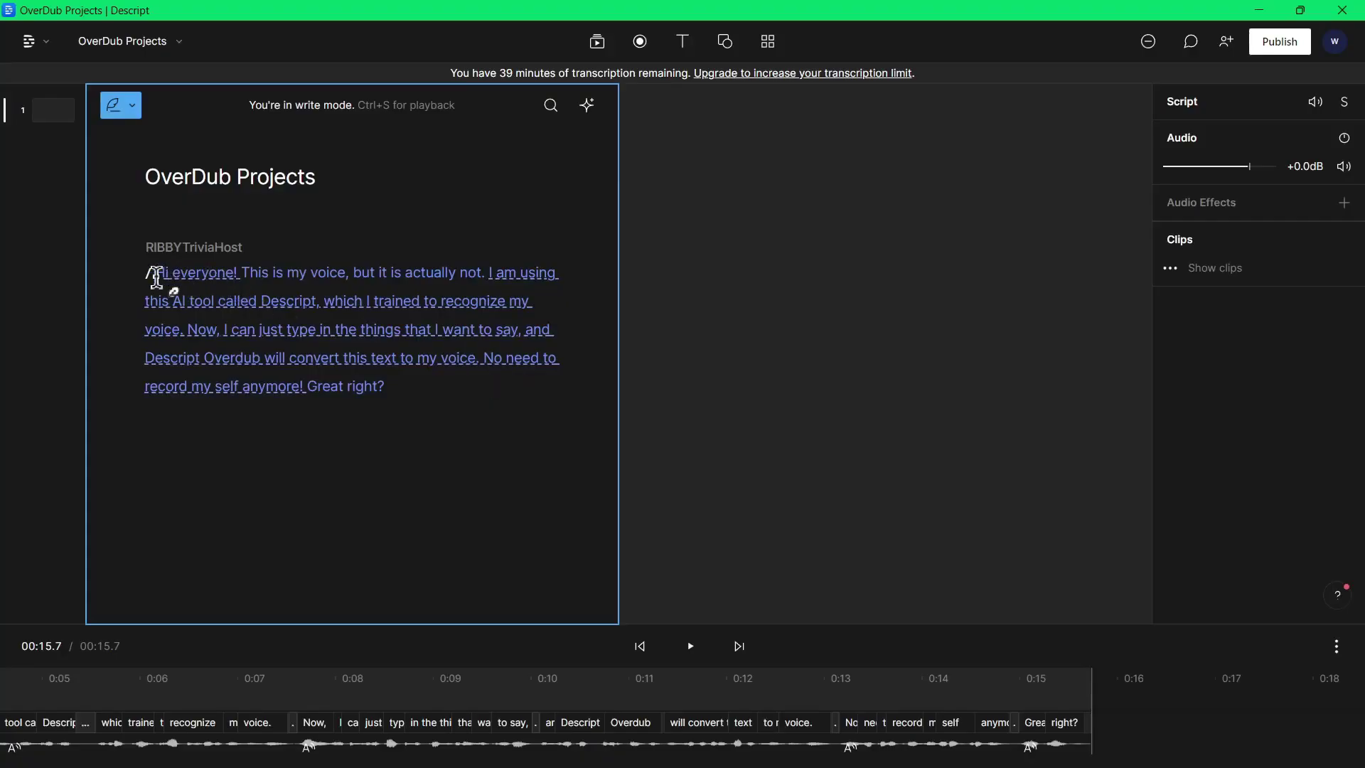
{"action": "left_click", "coordinate": [156, 274]}
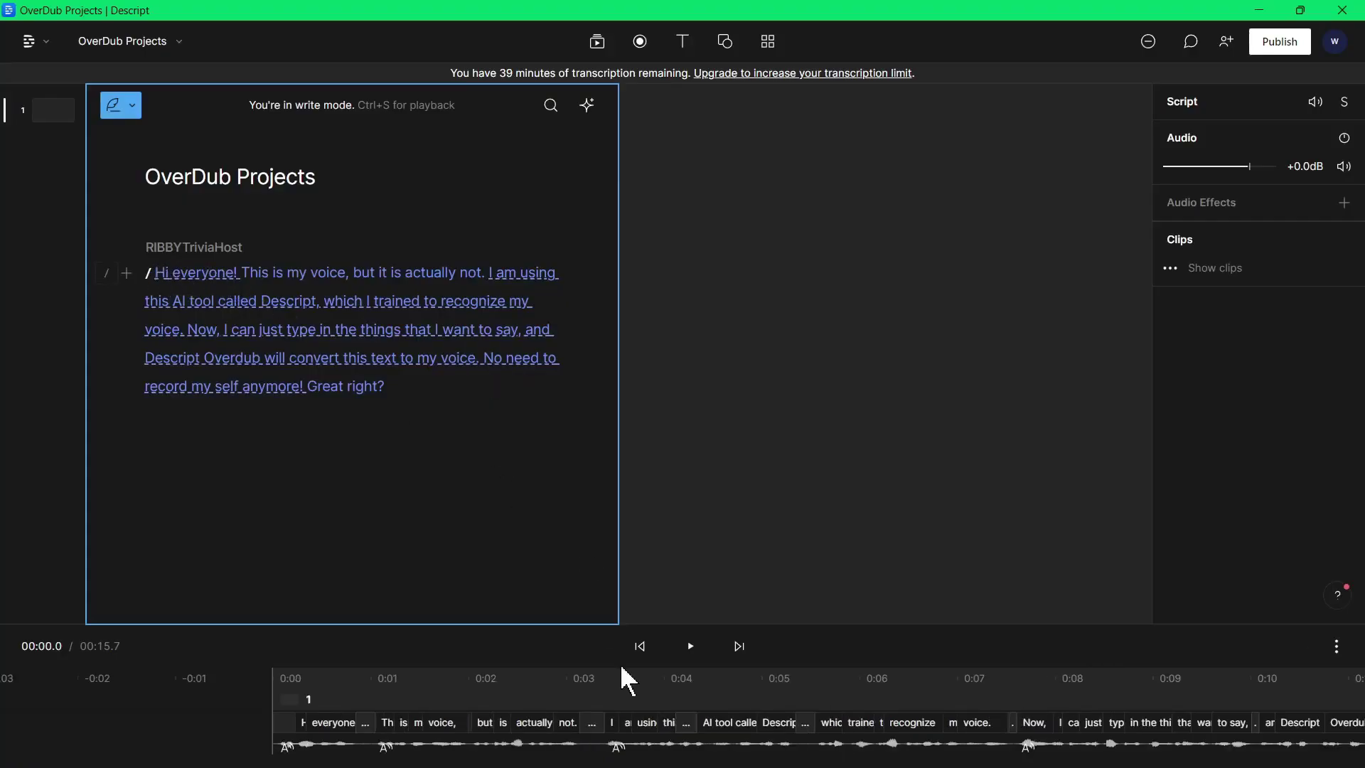
{"action": "left_click", "coordinate": [690, 647]}
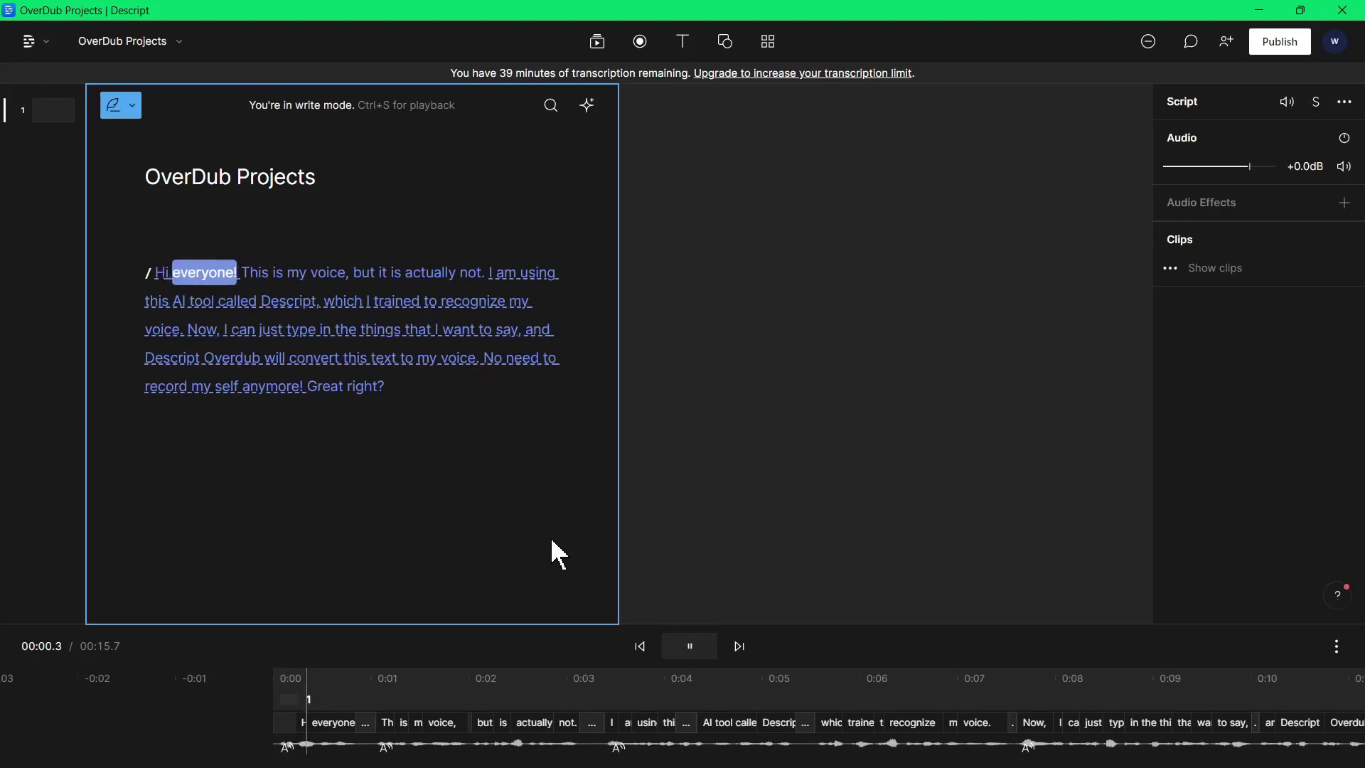
{"action": "left_click", "coordinate": [689, 644]}
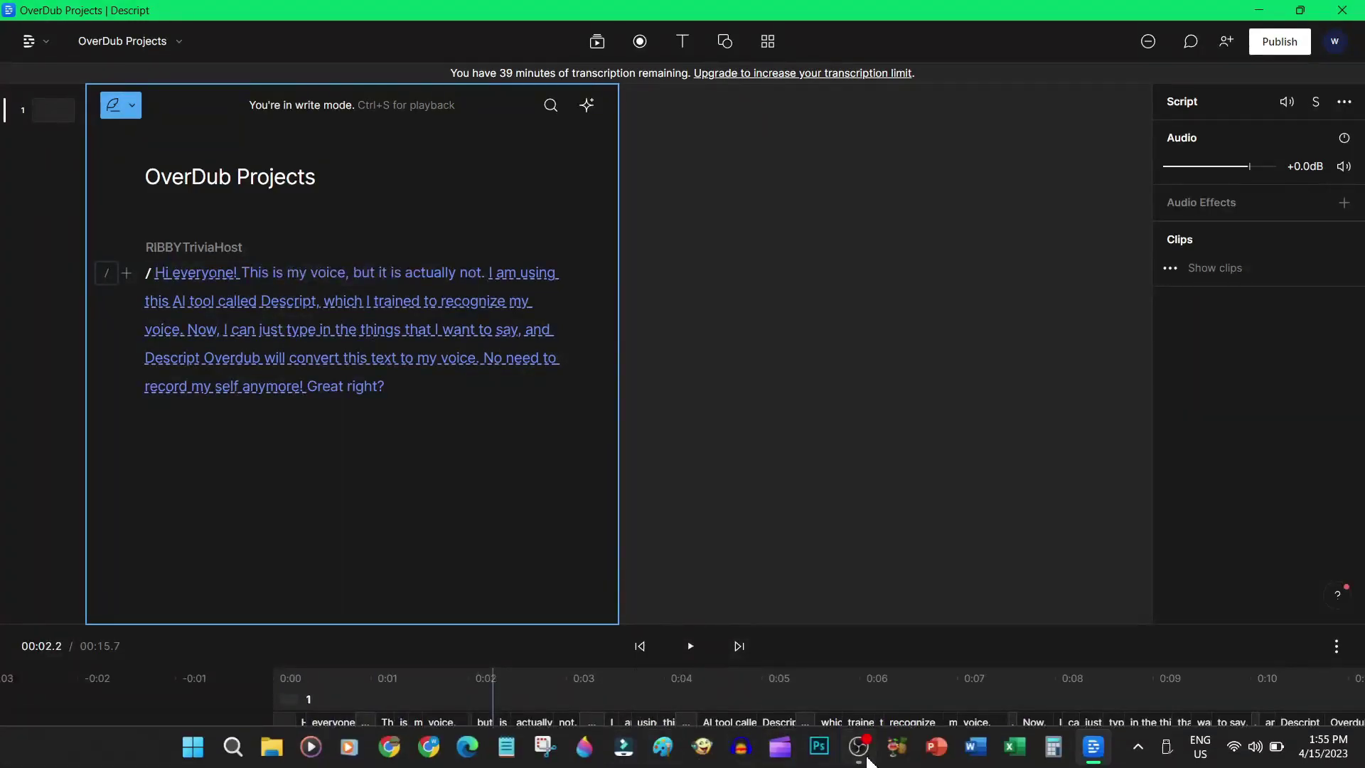
Step: Rewind to the very start, play the audio through, and view upgrade options for unlimited Overdub vocabulary
{"action": "left_click", "coordinate": [293, 668]}
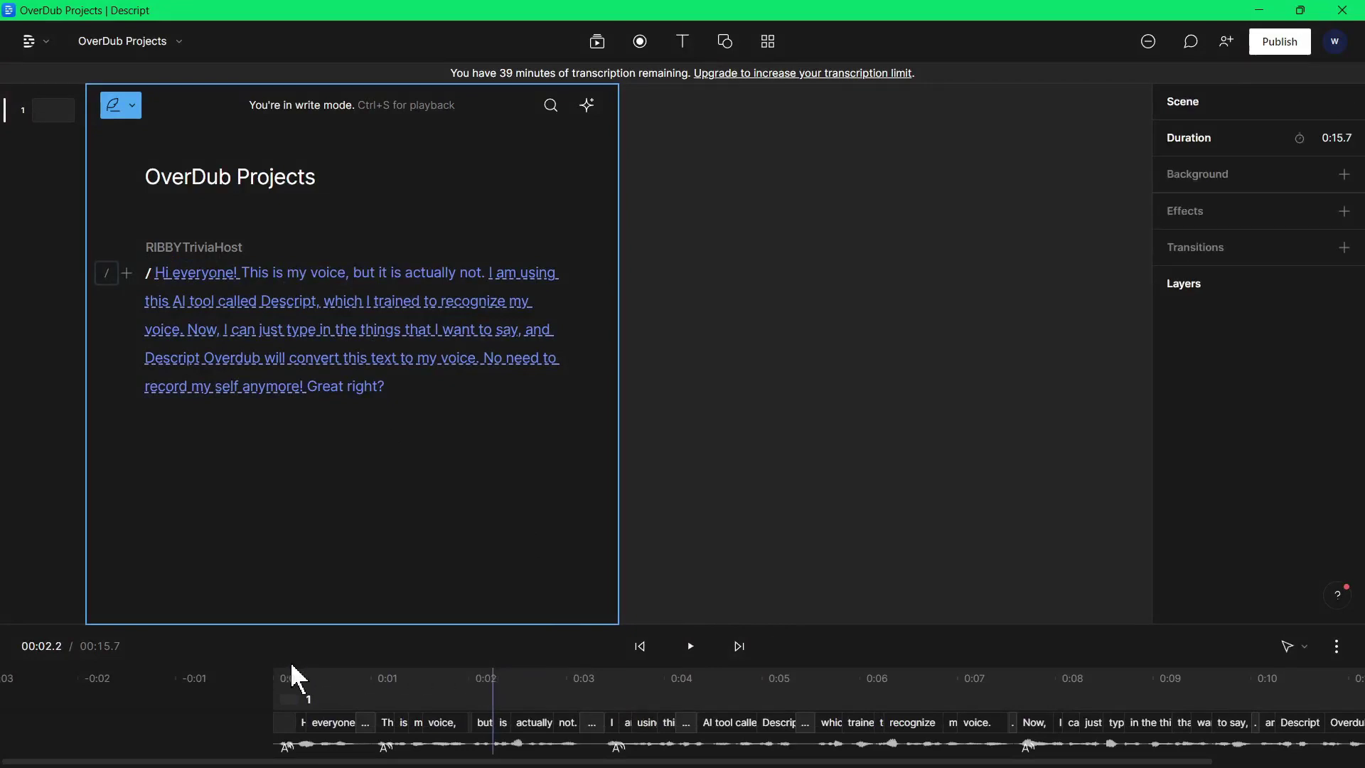
{"action": "left_click", "coordinate": [291, 688]}
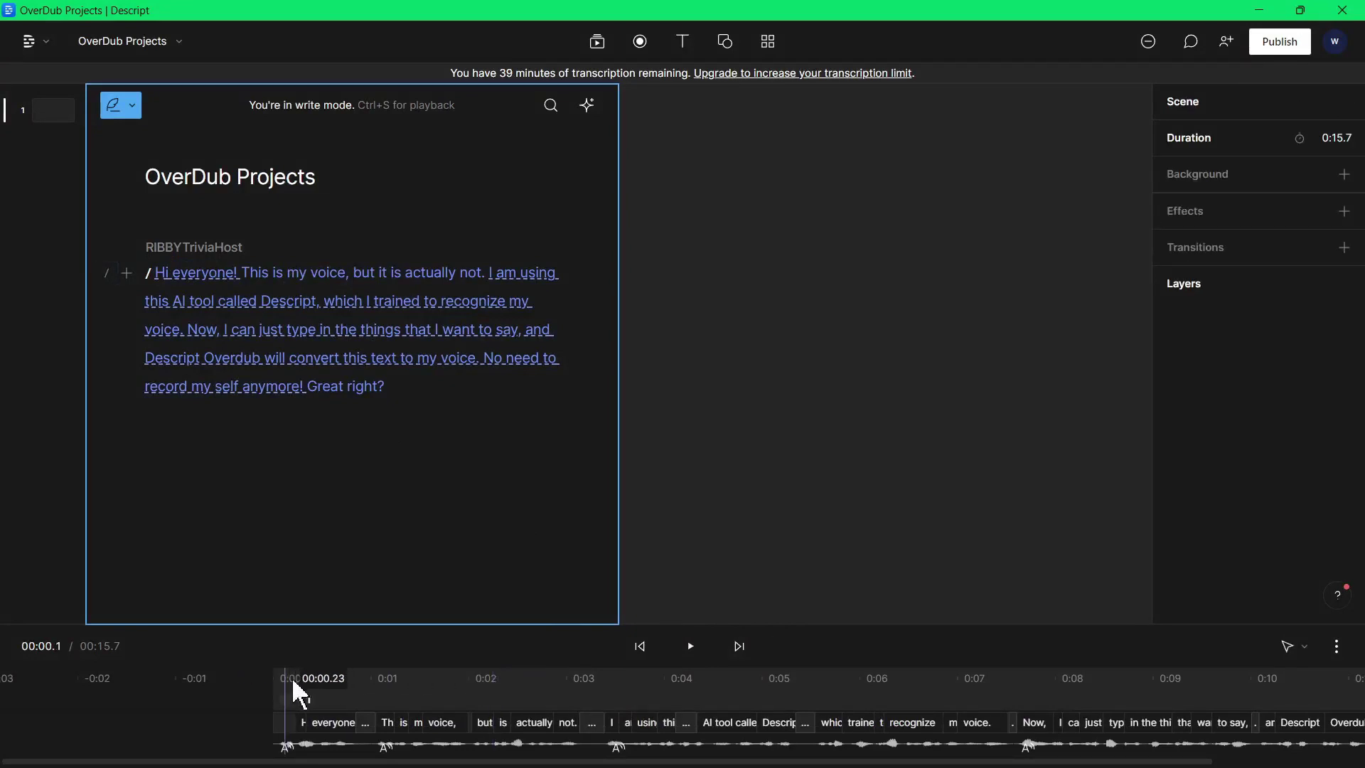
{"action": "left_click", "coordinate": [739, 645]}
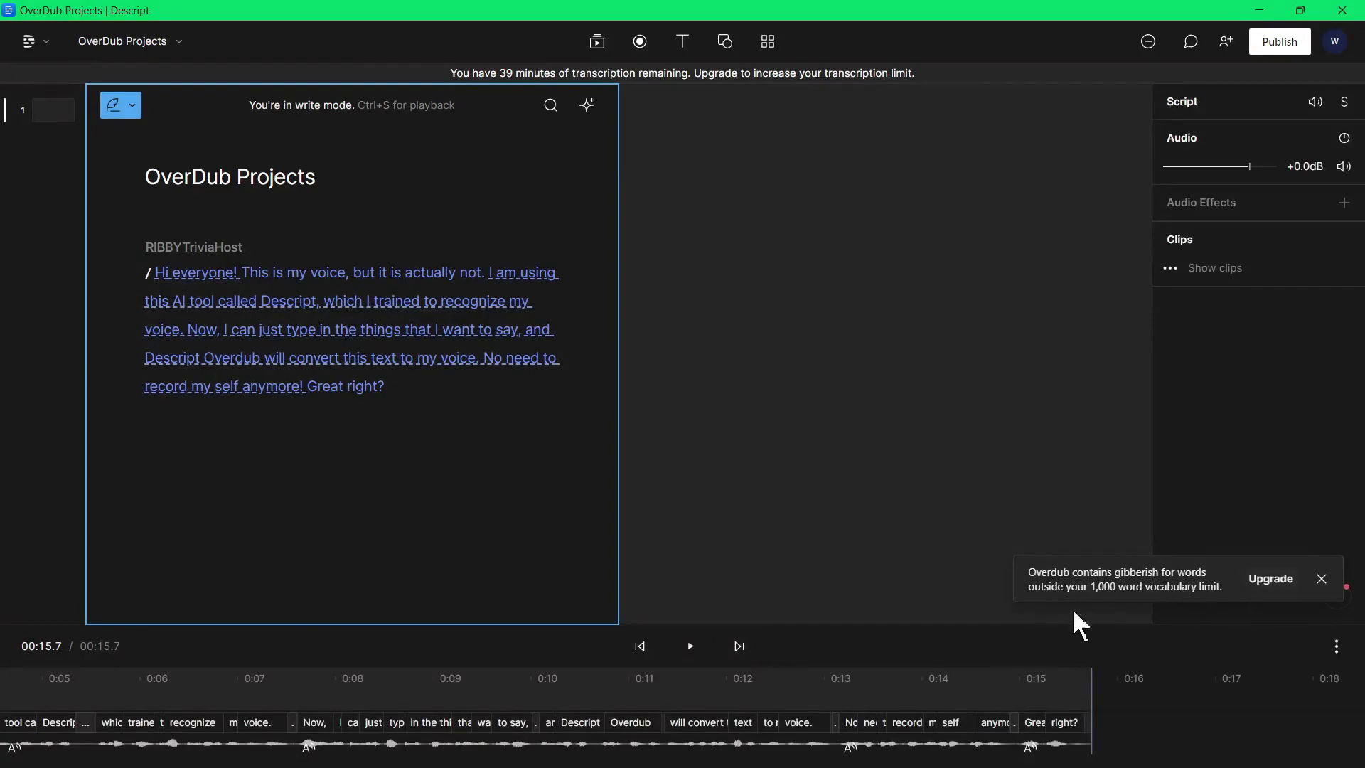
{"action": "left_click", "coordinate": [1270, 583]}
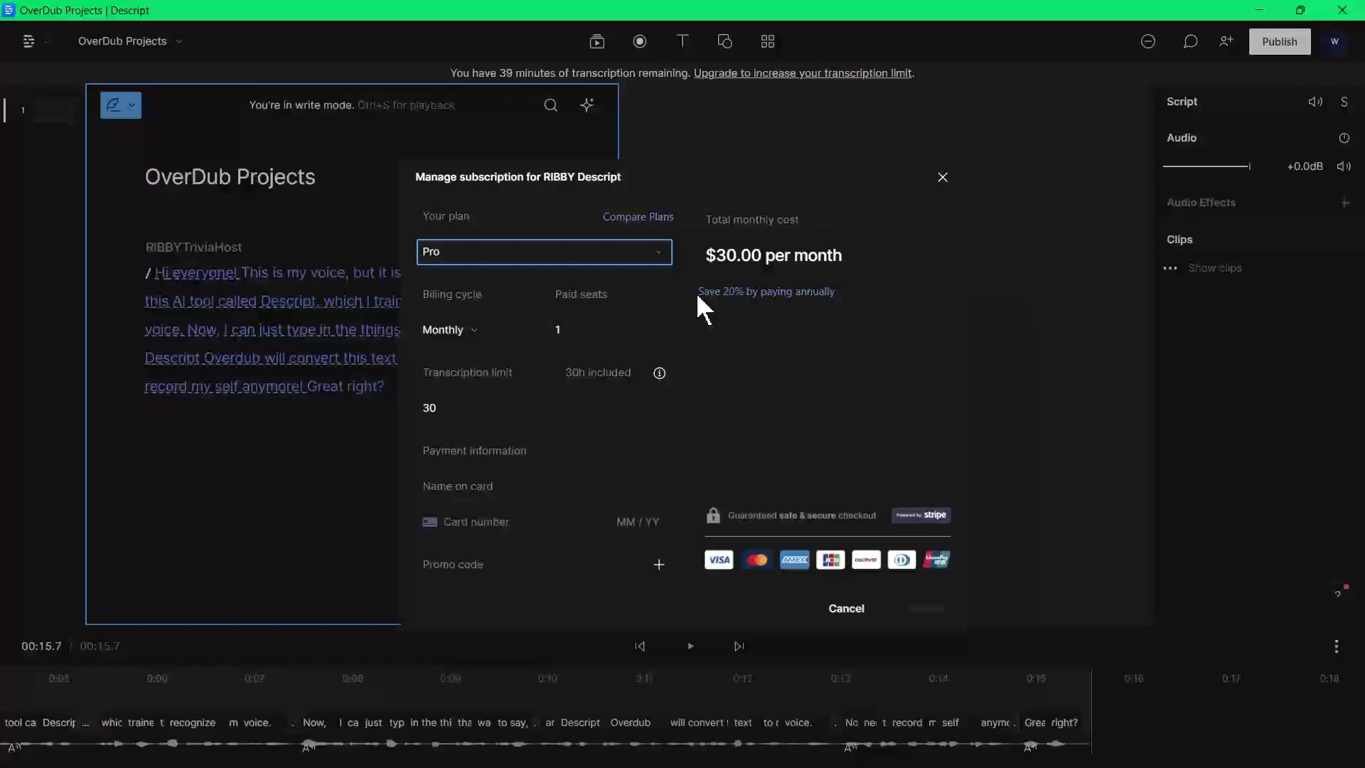
Step: Close the subscription dialog and search the Descript help center for 'jibber' to open the Overdub vocabulary article
{"action": "left_click", "coordinate": [944, 178]}
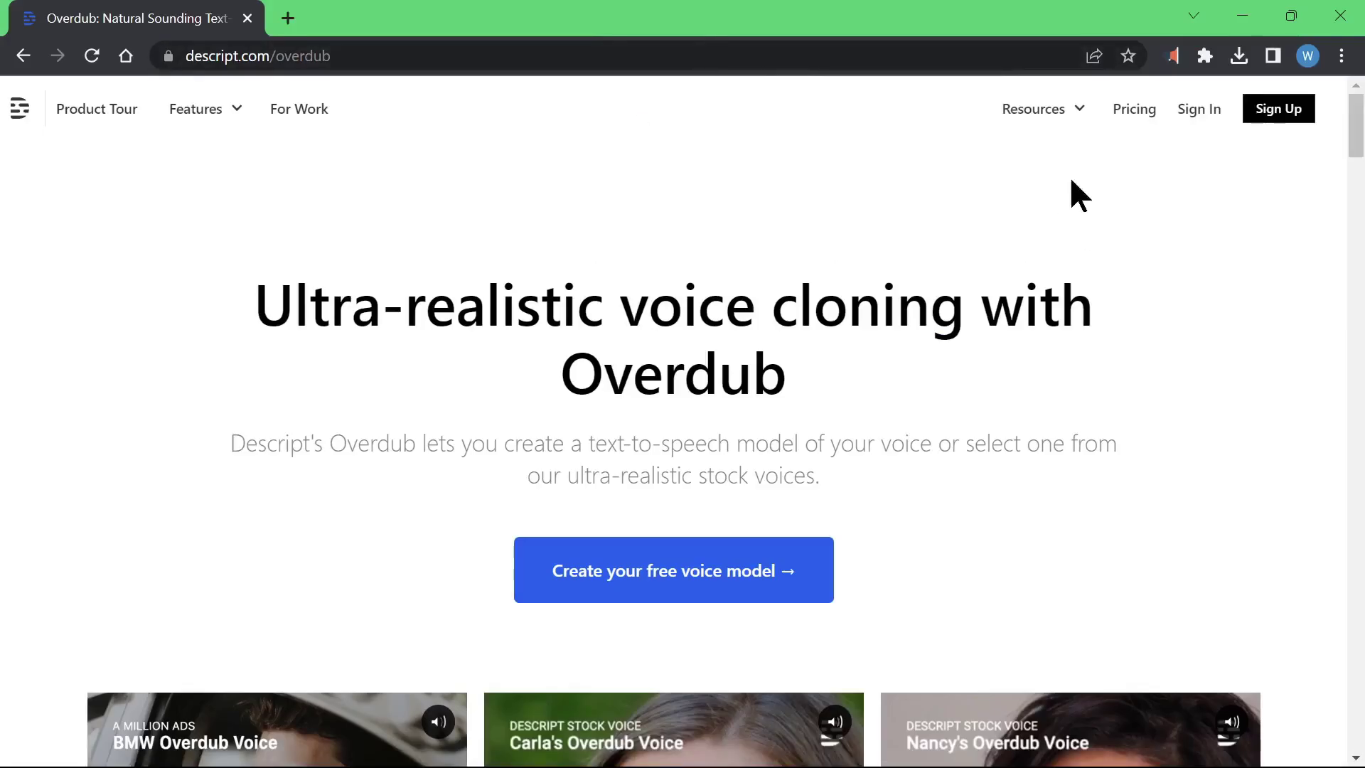
{"action": "mouse_move", "coordinate": [1070, 110]}
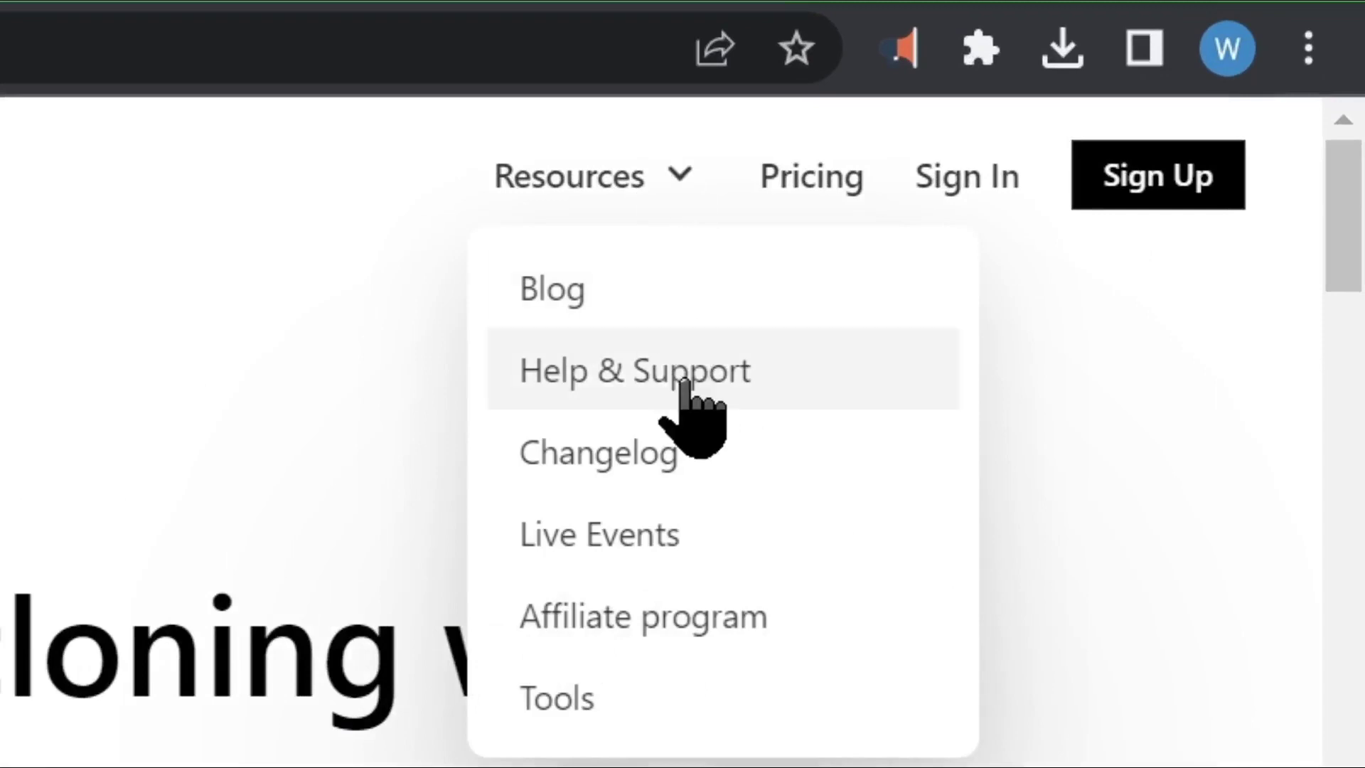
{"action": "left_click", "coordinate": [628, 368]}
{"action": "left_click", "coordinate": [569, 369]}
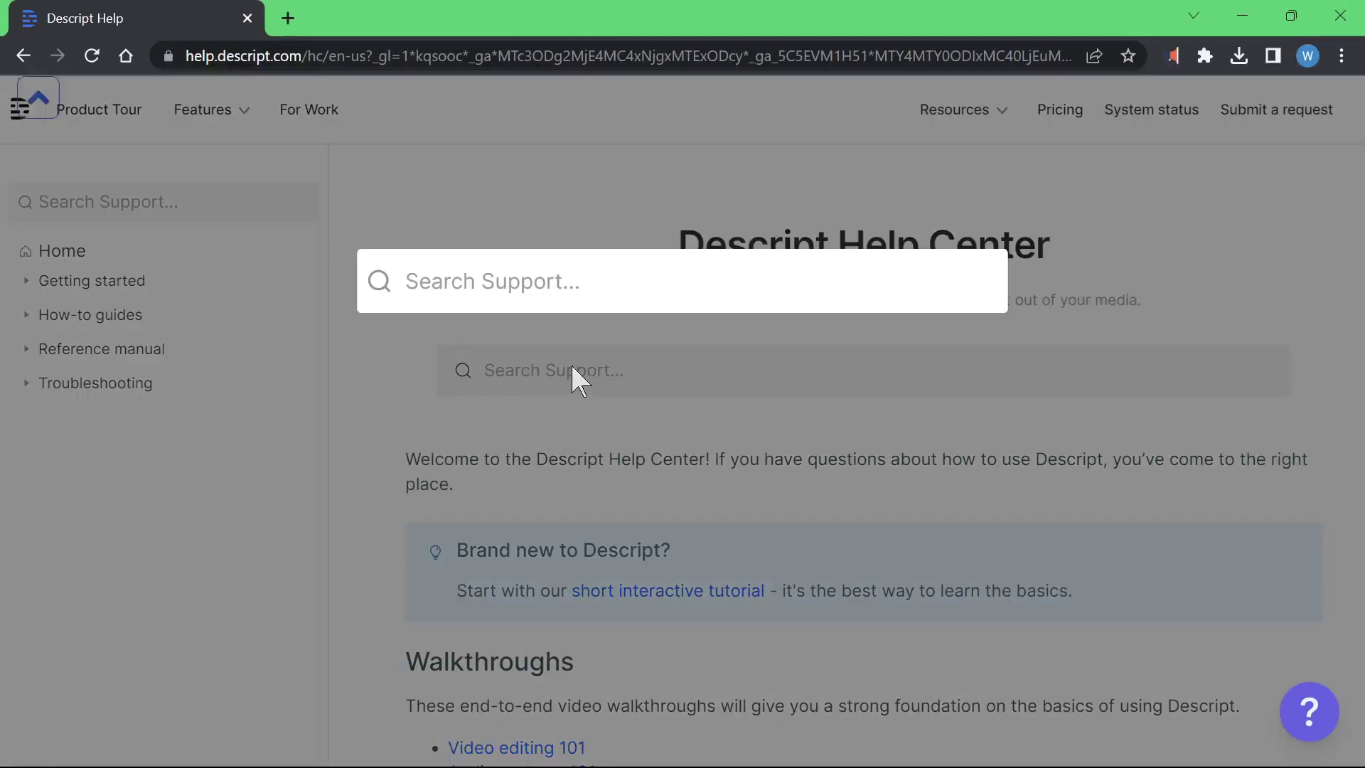
{"action": "type", "text": "jibber"}
{"action": "key", "text": "Return"}
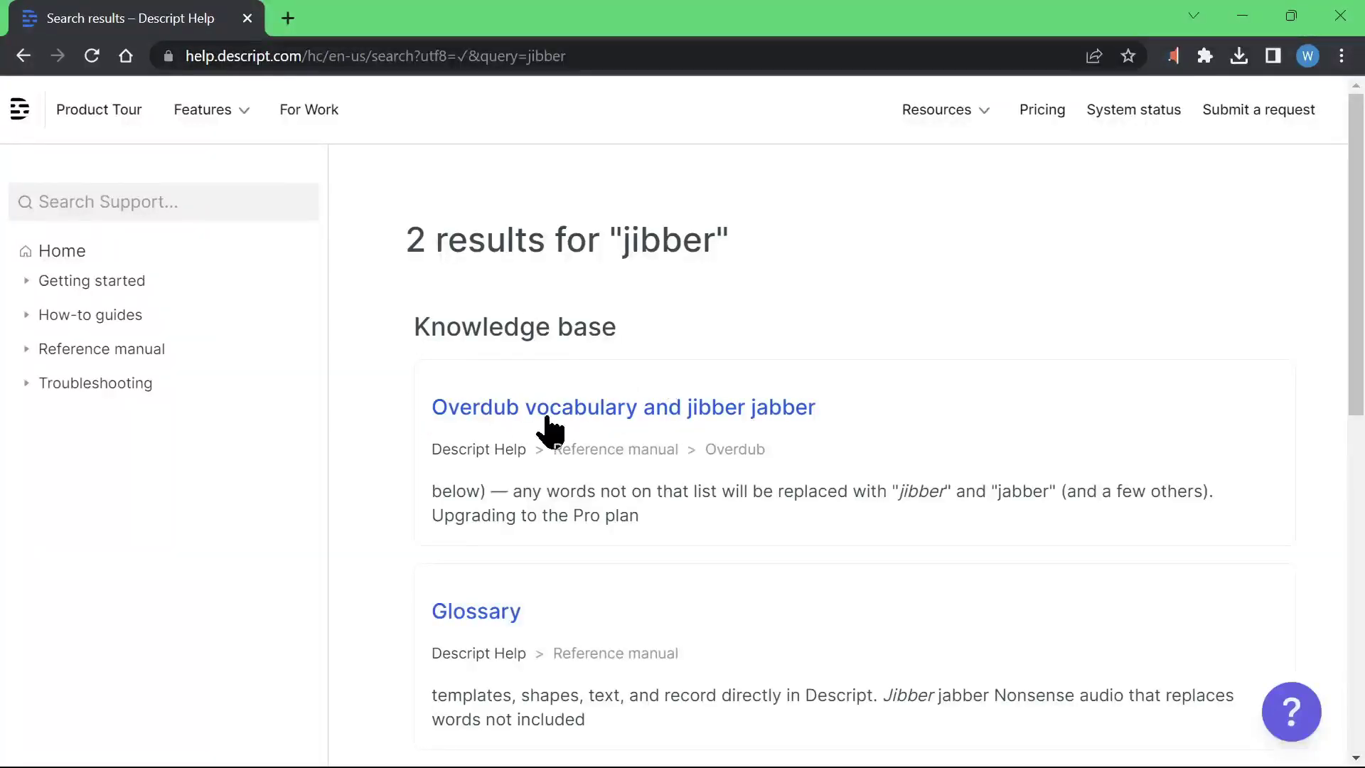
{"action": "left_click", "coordinate": [629, 420]}
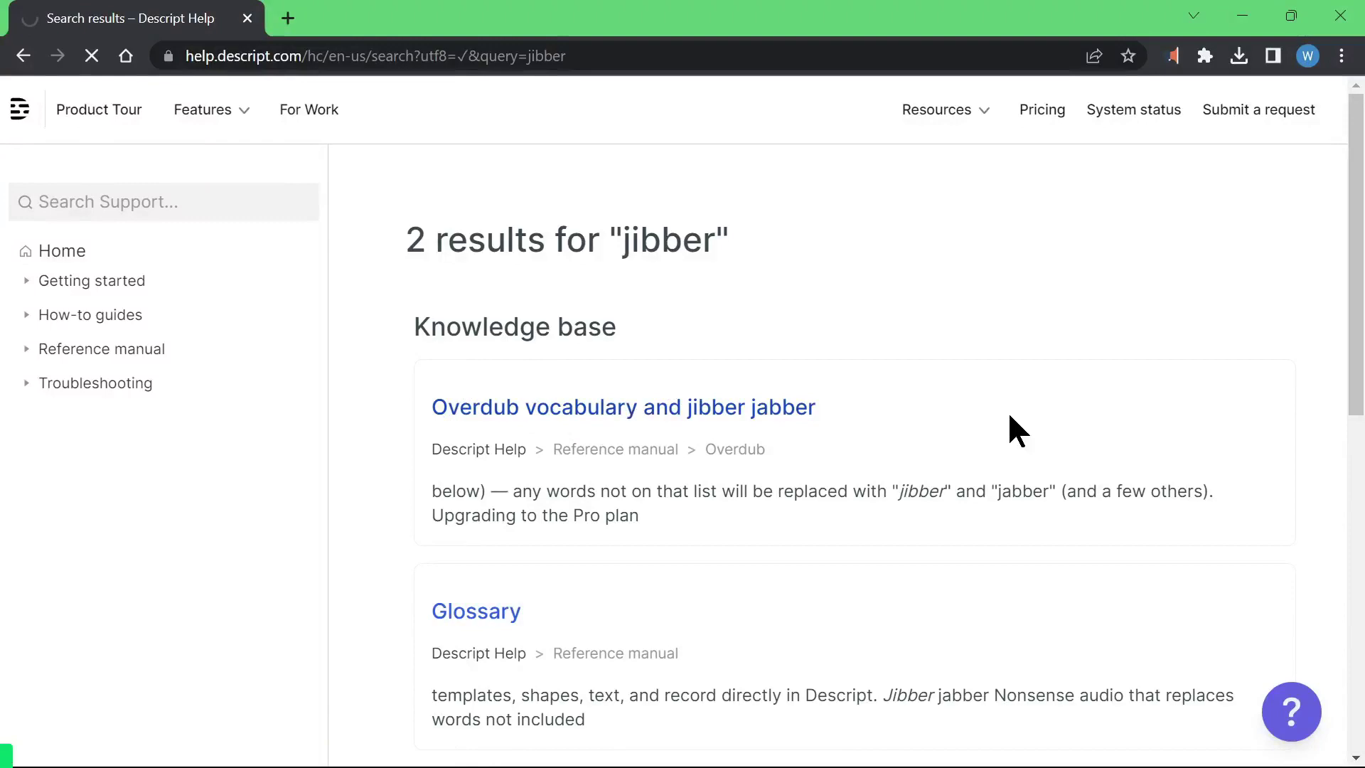
Step: Highlight the heading about the 1001-word Overdub list and scroll through the allowed words
{"action": "scroll", "coordinate": [995, 376], "scroll_direction": "down", "scroll_amount": 5}
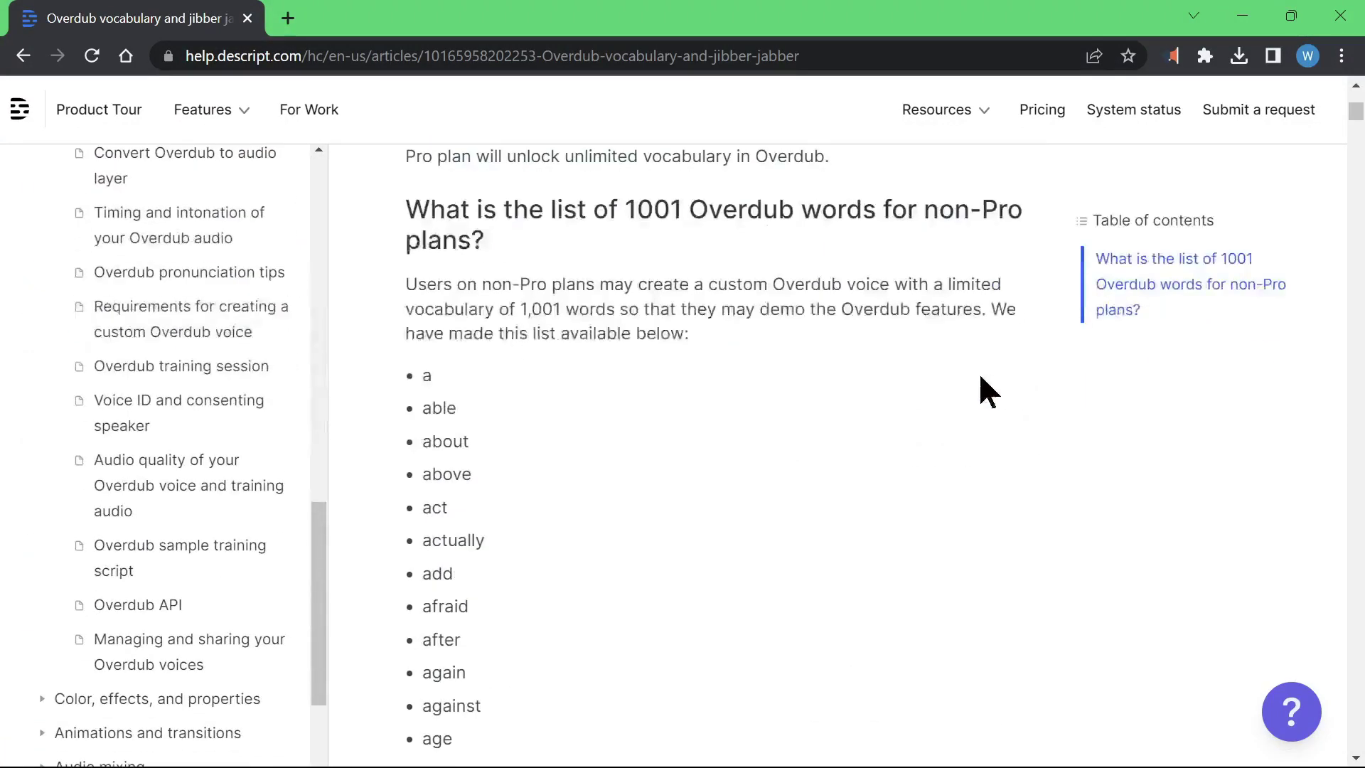
{"action": "left_click_drag", "start_coordinate": [405, 210], "coordinate": [637, 242]}
{"action": "scroll", "coordinate": [754, 398], "scroll_direction": "down", "scroll_amount": 16}
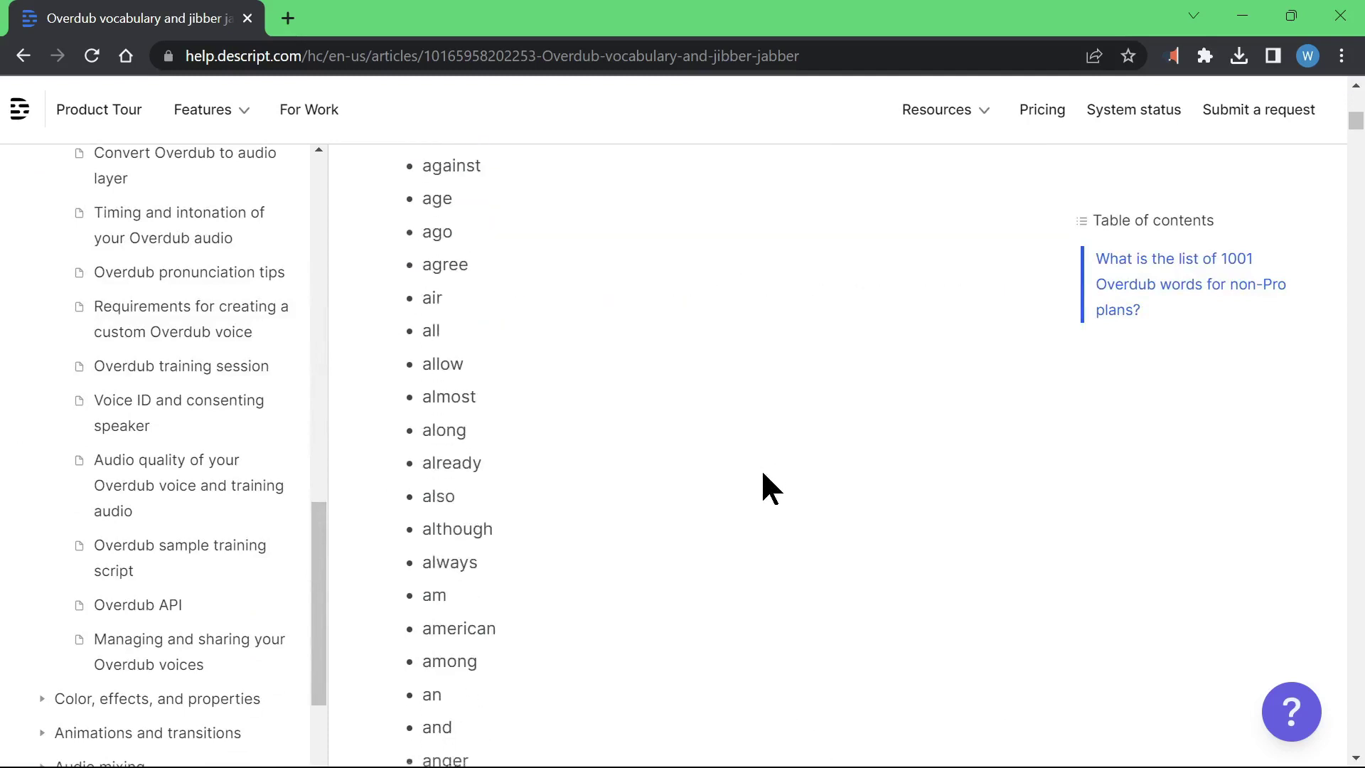
{"action": "scroll", "coordinate": [772, 618], "scroll_direction": "down", "scroll_amount": 9}
{"action": "scroll", "coordinate": [764, 604], "scroll_direction": "down", "scroll_amount": 10}
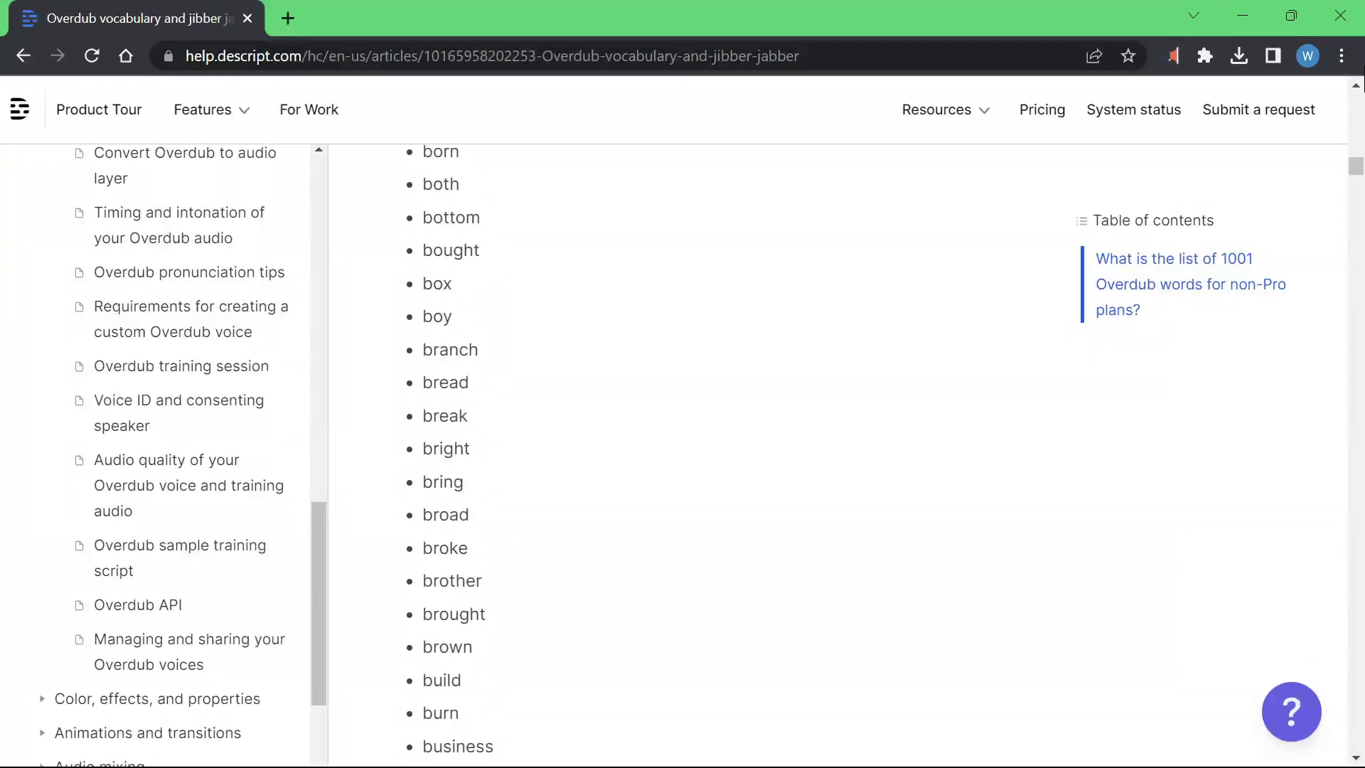
{"action": "left_click_drag", "start_coordinate": [1359, 175], "coordinate": [1359, 127]}
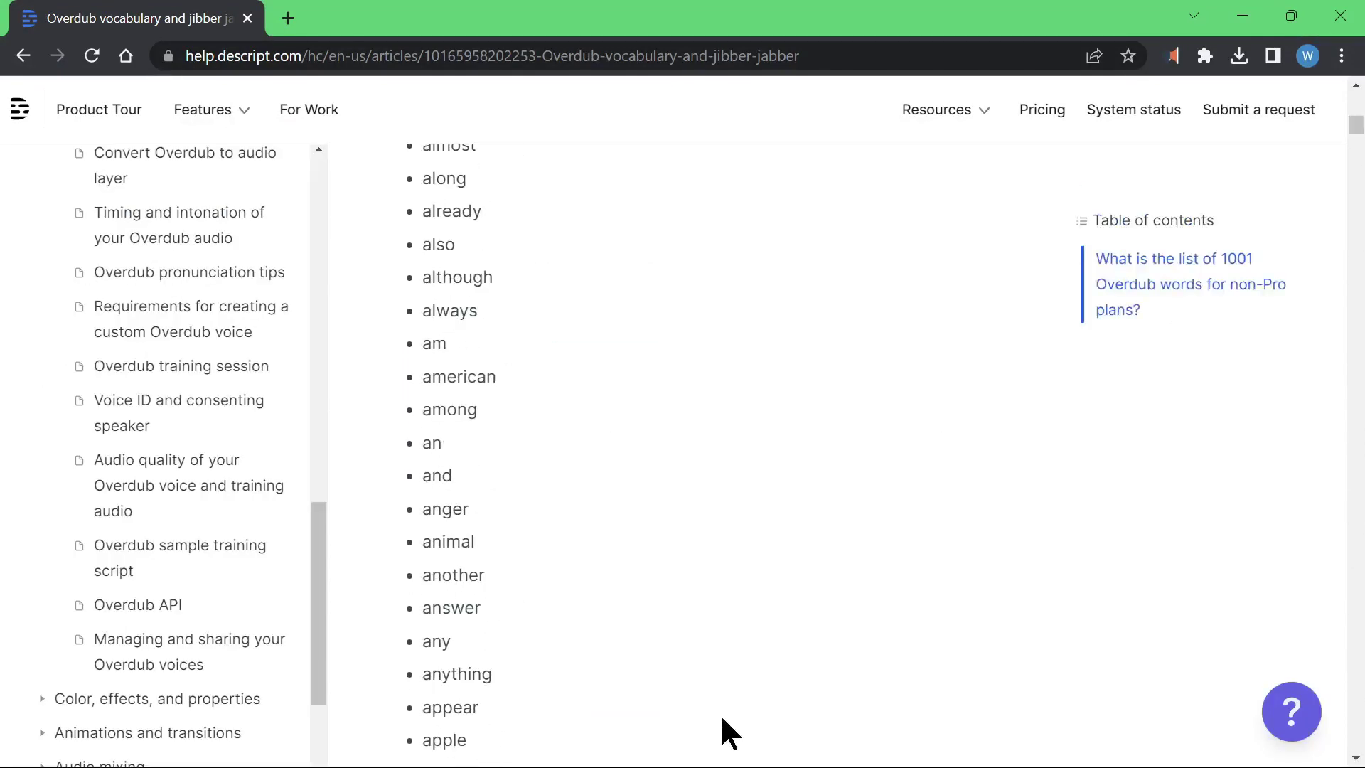
Step: Back in Descript, play the new 'Believe it or not…' Overdub sentence from the start
{"action": "mouse_move", "coordinate": [740, 757]}
{"action": "left_click", "coordinate": [970, 752]}
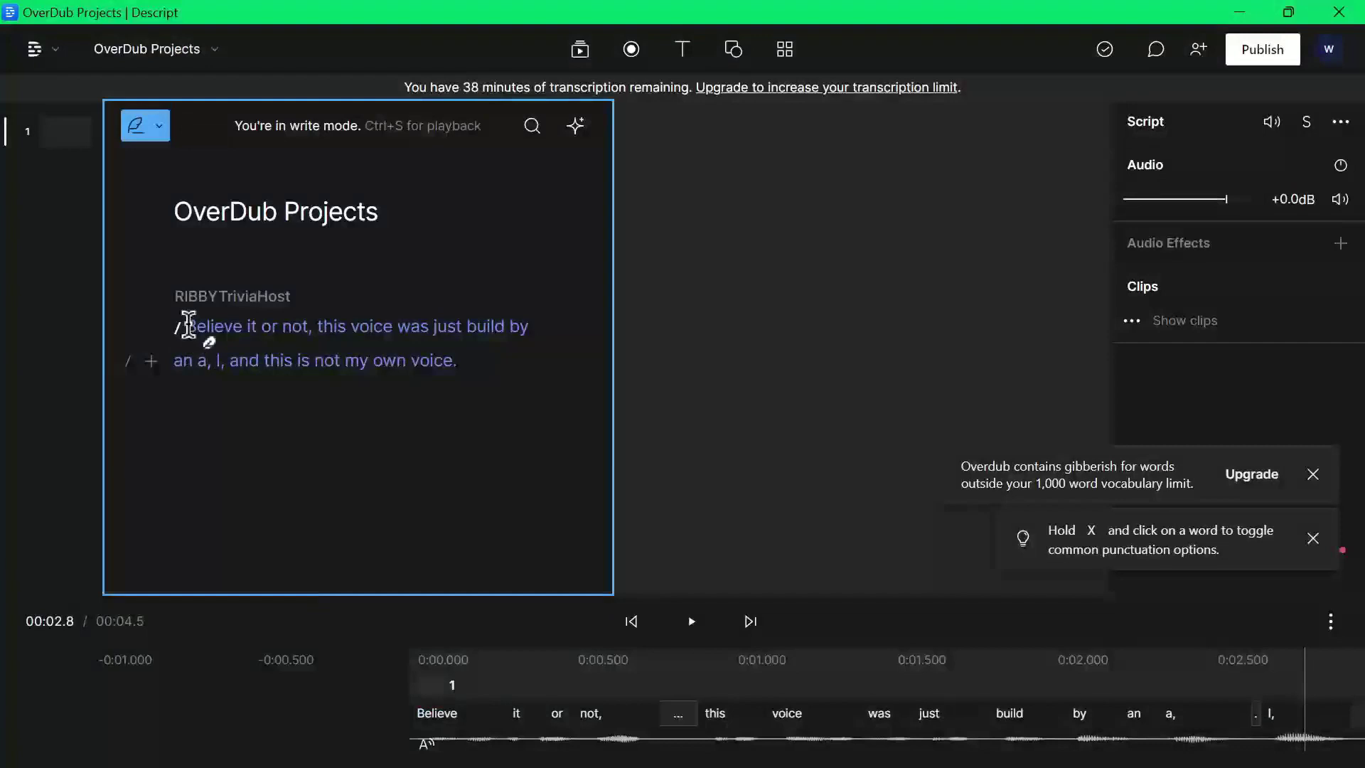
{"action": "left_click", "coordinate": [188, 326]}
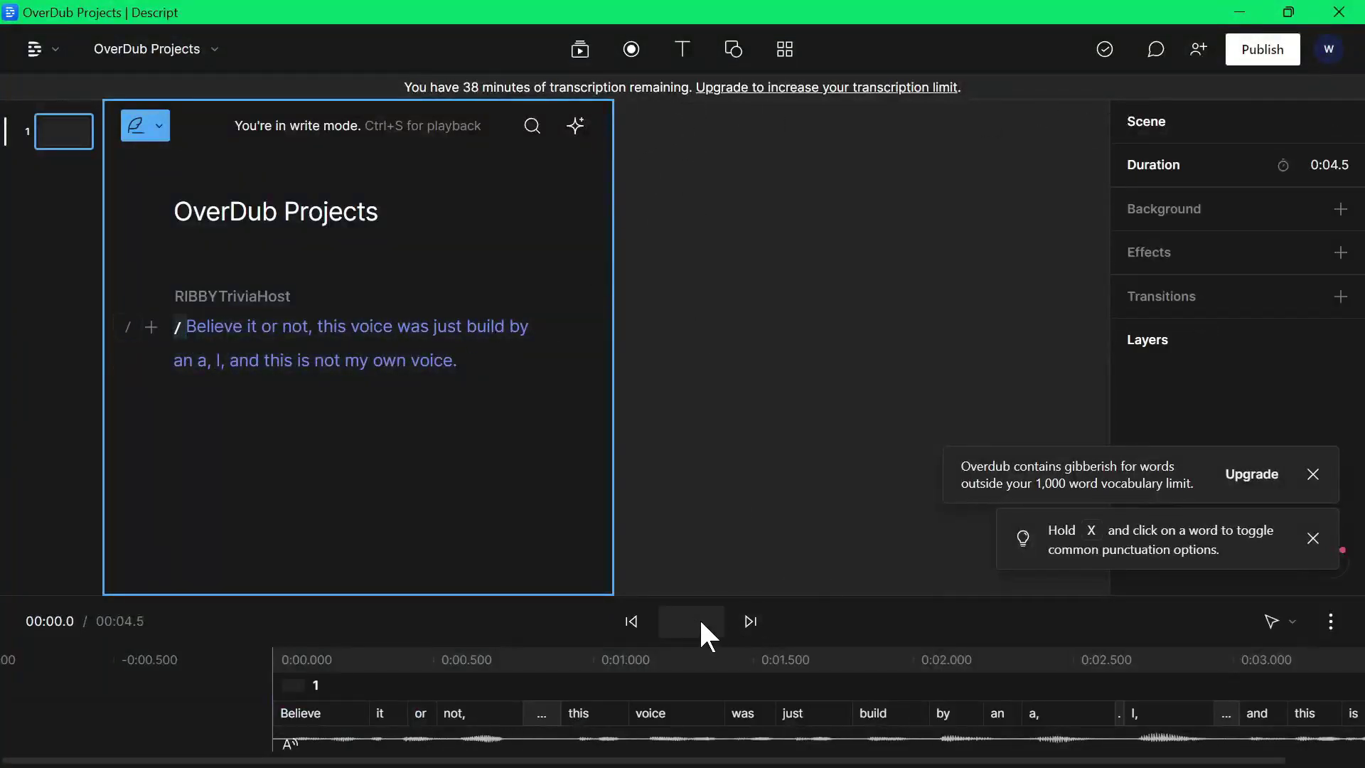
{"action": "left_click", "coordinate": [700, 623]}
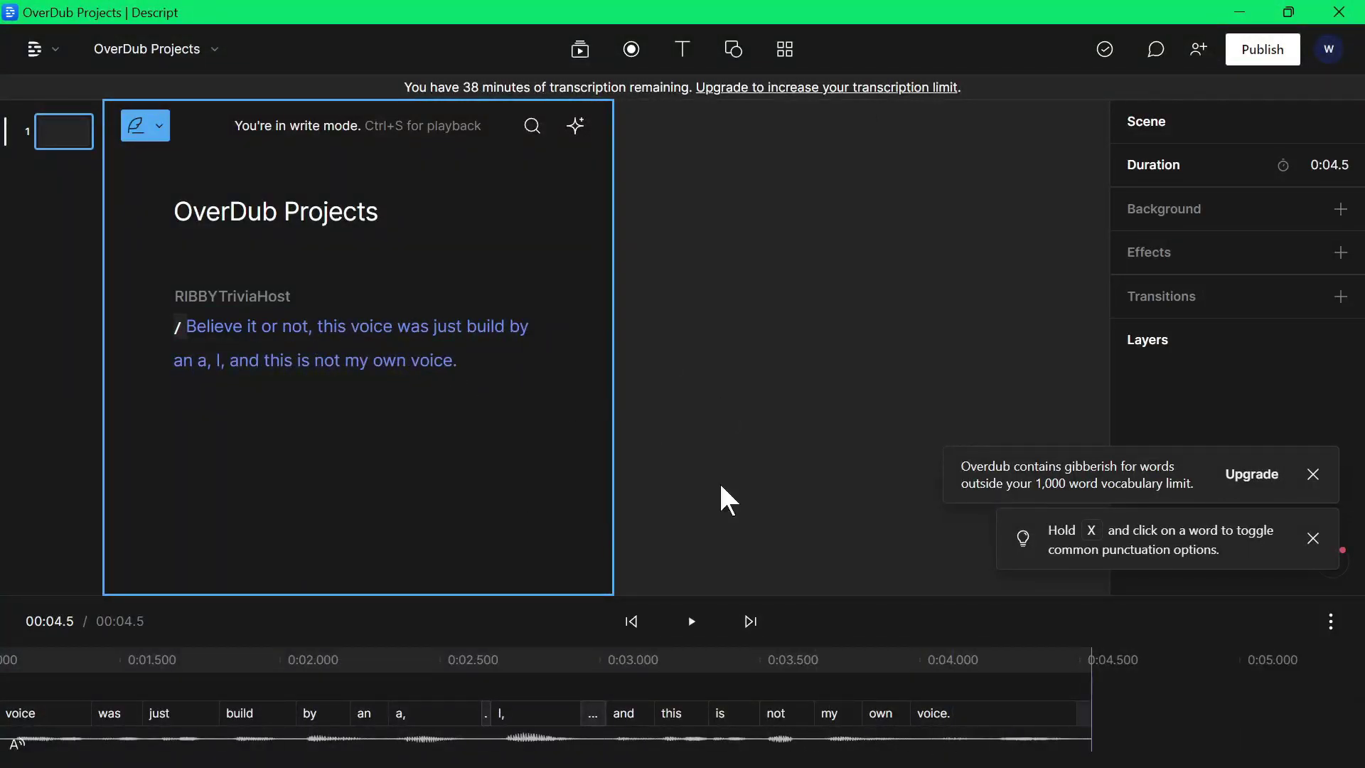
Step: Select the words 'a, I,' in the script to check how they are spoken
{"action": "left_click", "coordinate": [220, 364]}
{"action": "left_click_drag", "start_coordinate": [192, 363], "coordinate": [228, 361]}
{"action": "left_click", "coordinate": [1072, 246]}
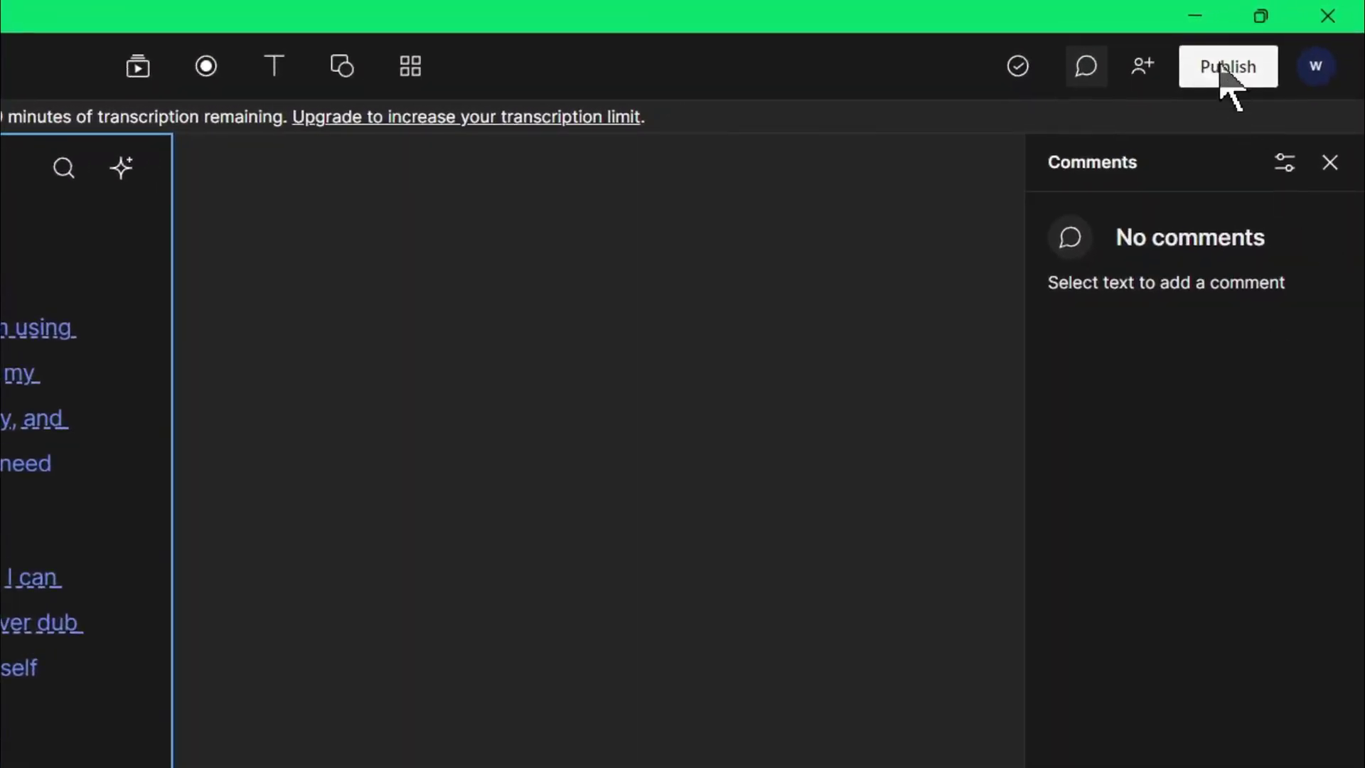
Step: In the Export panel's Audio options, set the export format to MP3
{"action": "left_click", "coordinate": [1227, 71]}
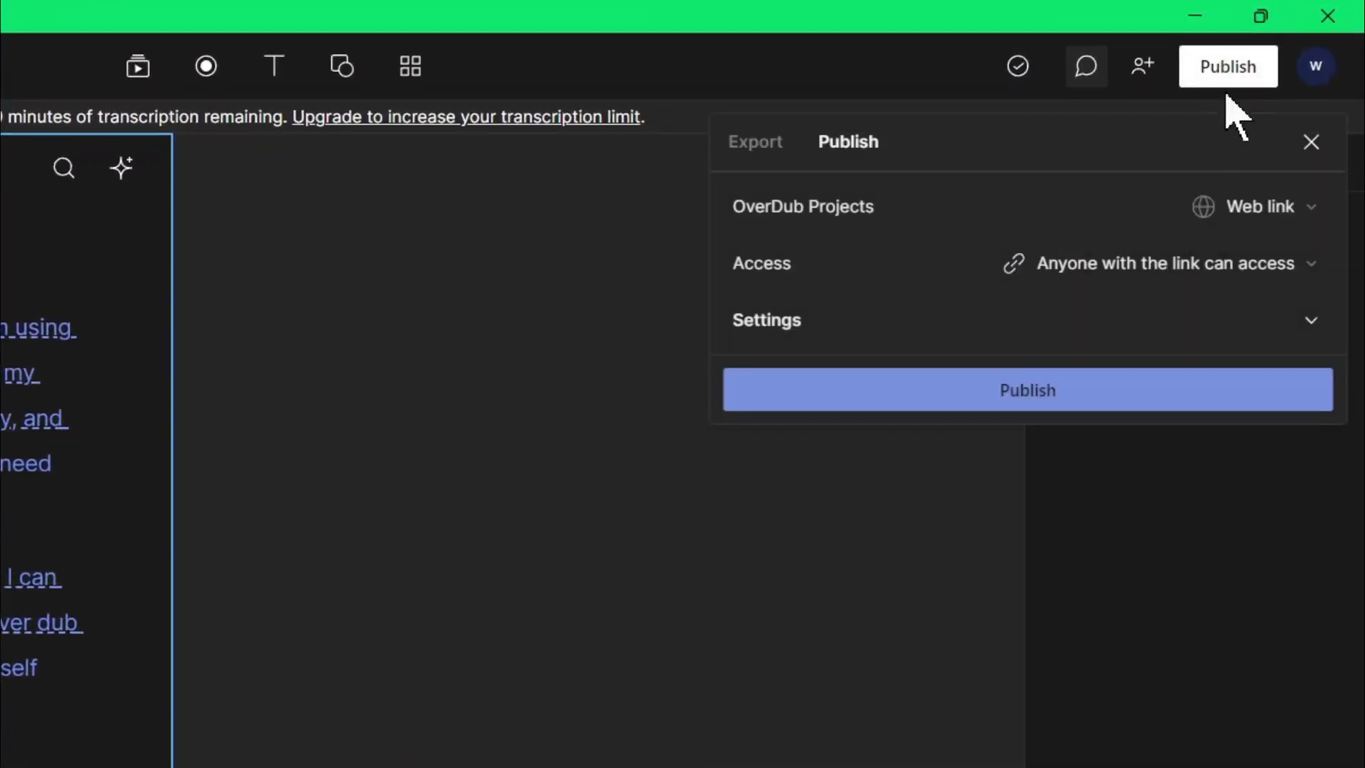
{"action": "left_click", "coordinate": [758, 145]}
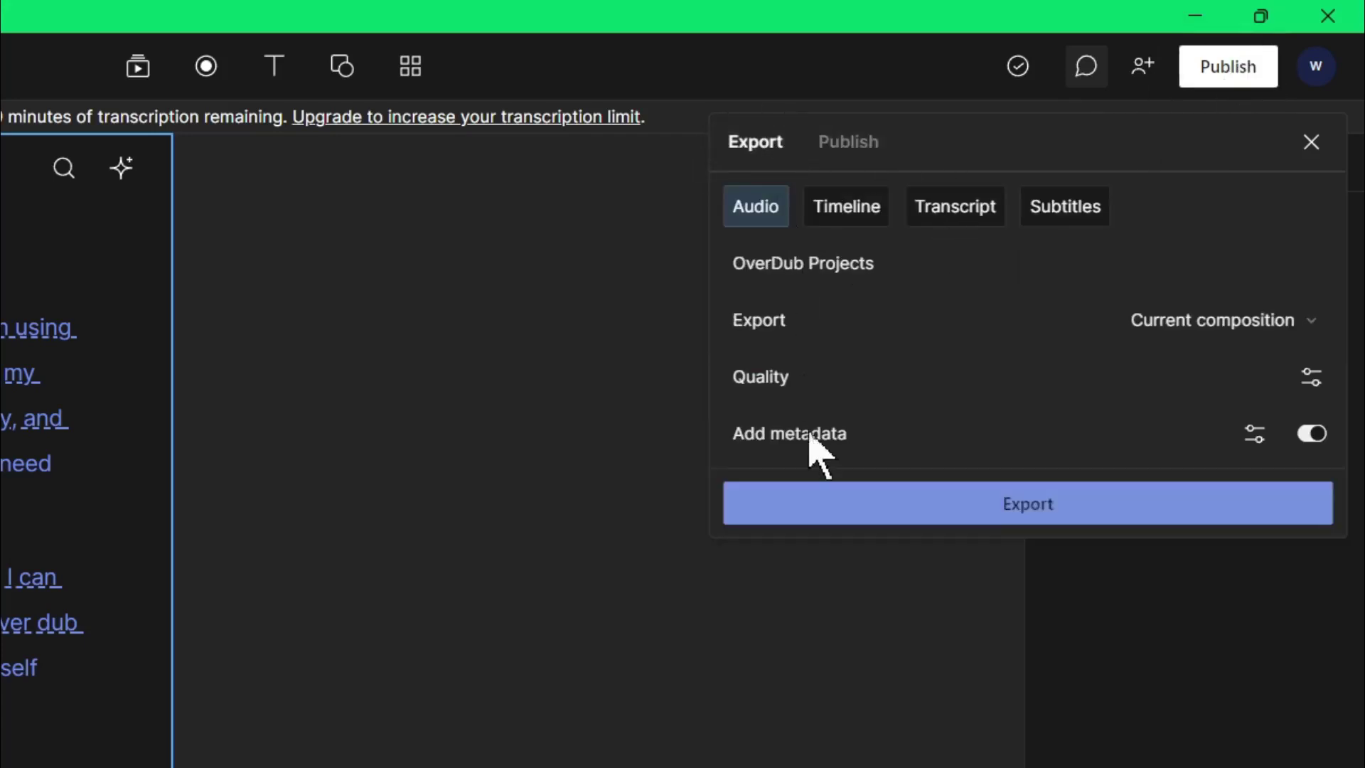
{"action": "left_click", "coordinate": [849, 210]}
{"action": "left_click", "coordinate": [955, 207]}
{"action": "left_click", "coordinate": [1065, 208]}
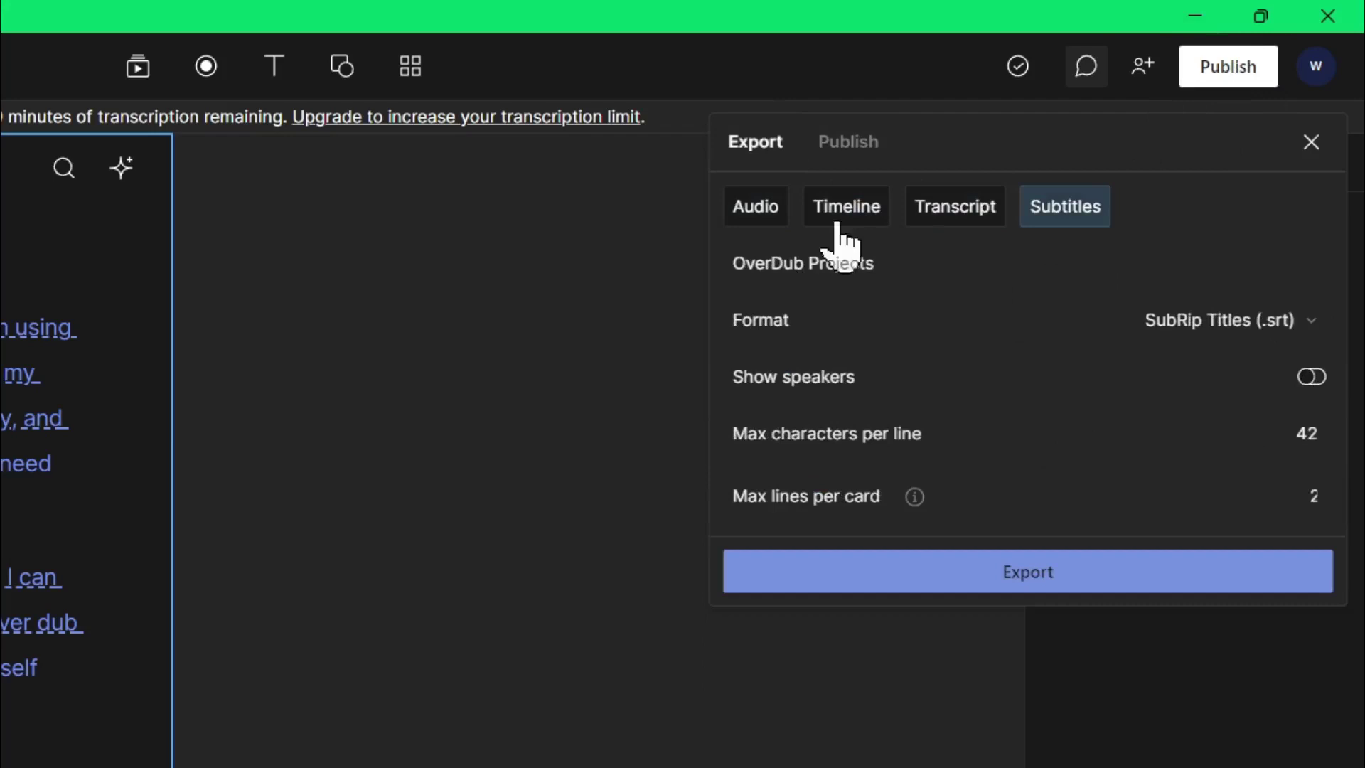
{"action": "left_click", "coordinate": [756, 208]}
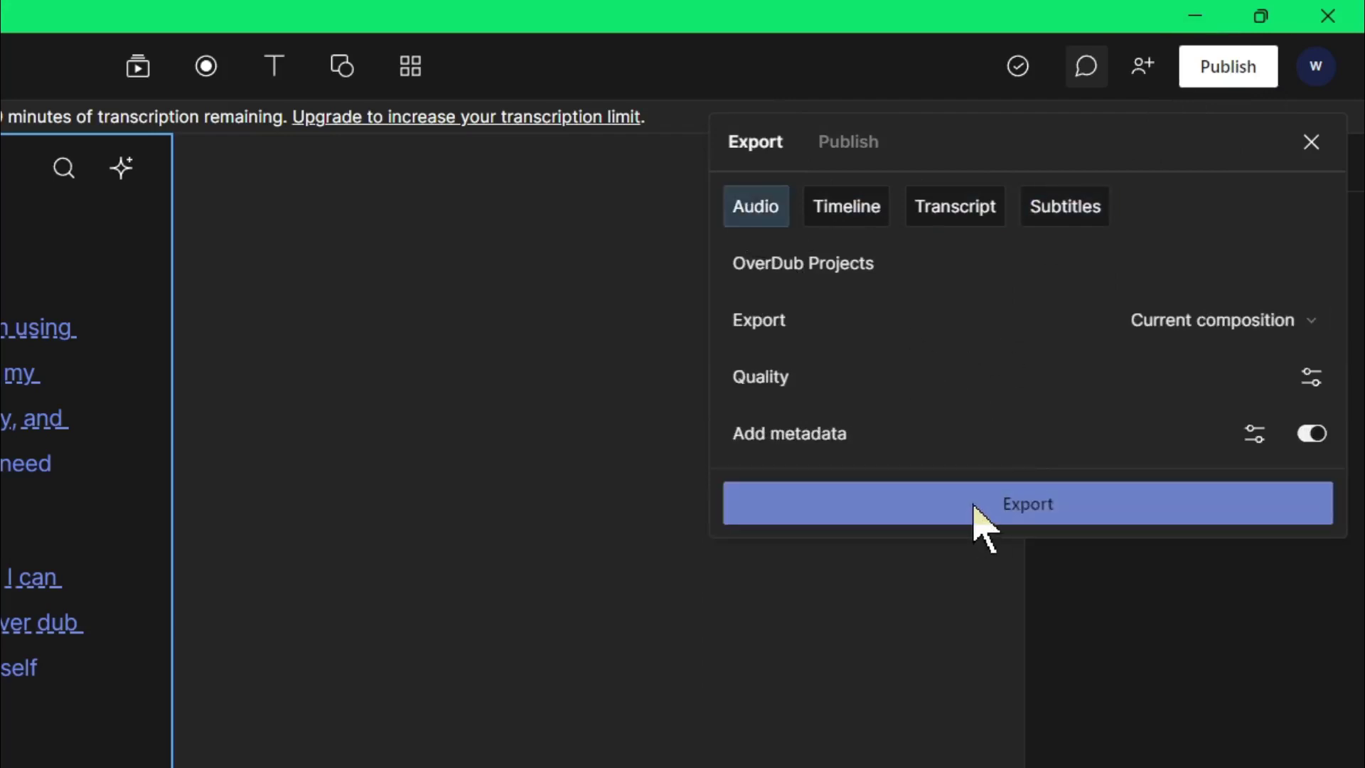
{"action": "left_click", "coordinate": [1310, 377]}
{"action": "left_click", "coordinate": [1202, 513]}
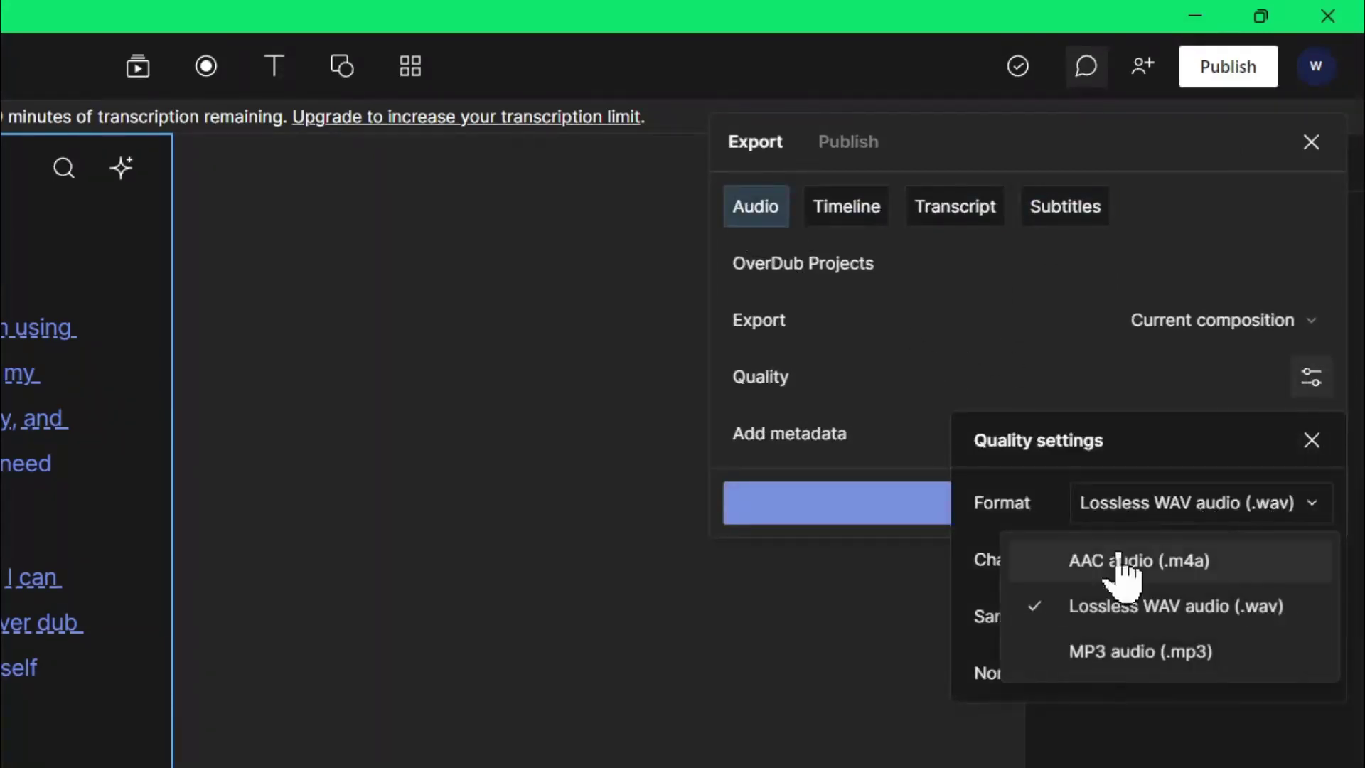
{"action": "left_click", "coordinate": [1121, 670]}
{"action": "left_click", "coordinate": [1142, 374]}
Step: Export the composition as OverDub Projects.mp3 into the RIBBYTrivia\Descript folder
{"action": "left_click", "coordinate": [1254, 433]}
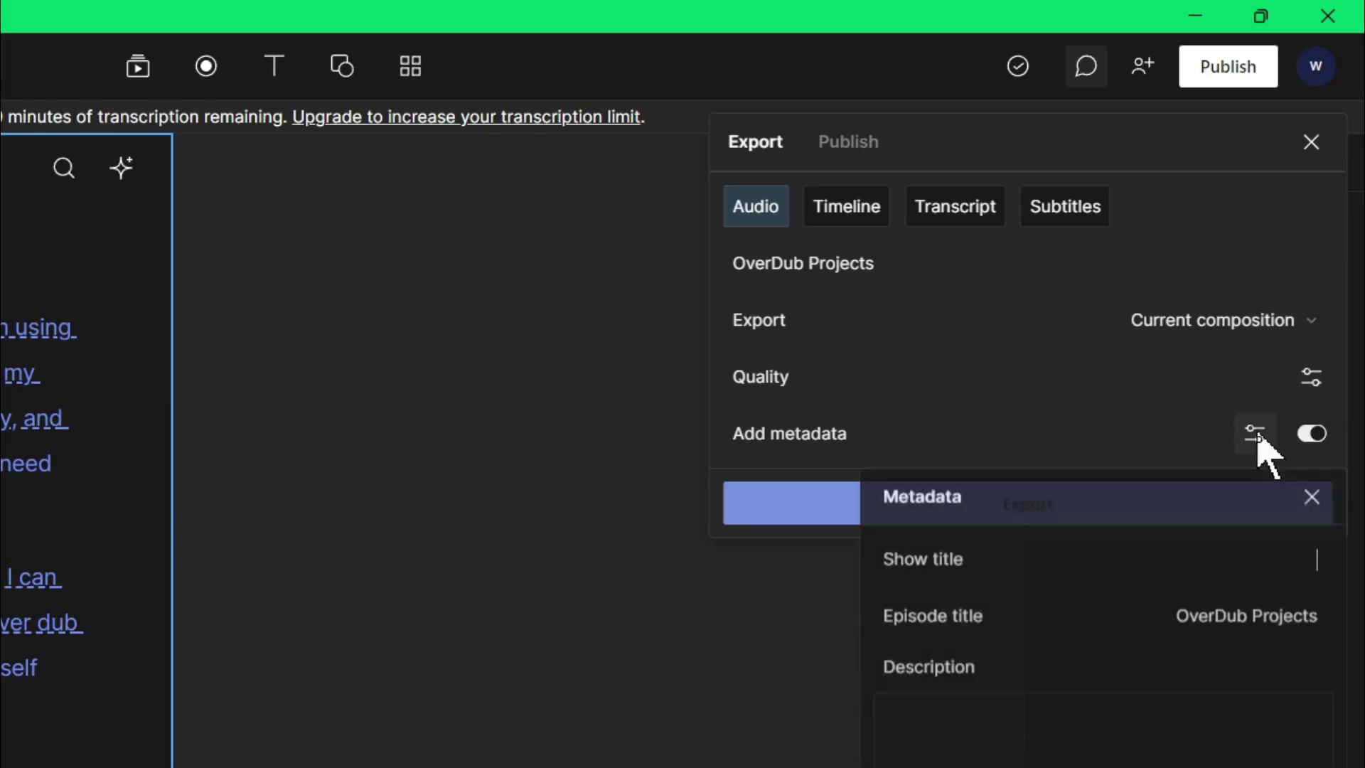
{"action": "left_click", "coordinate": [838, 266]}
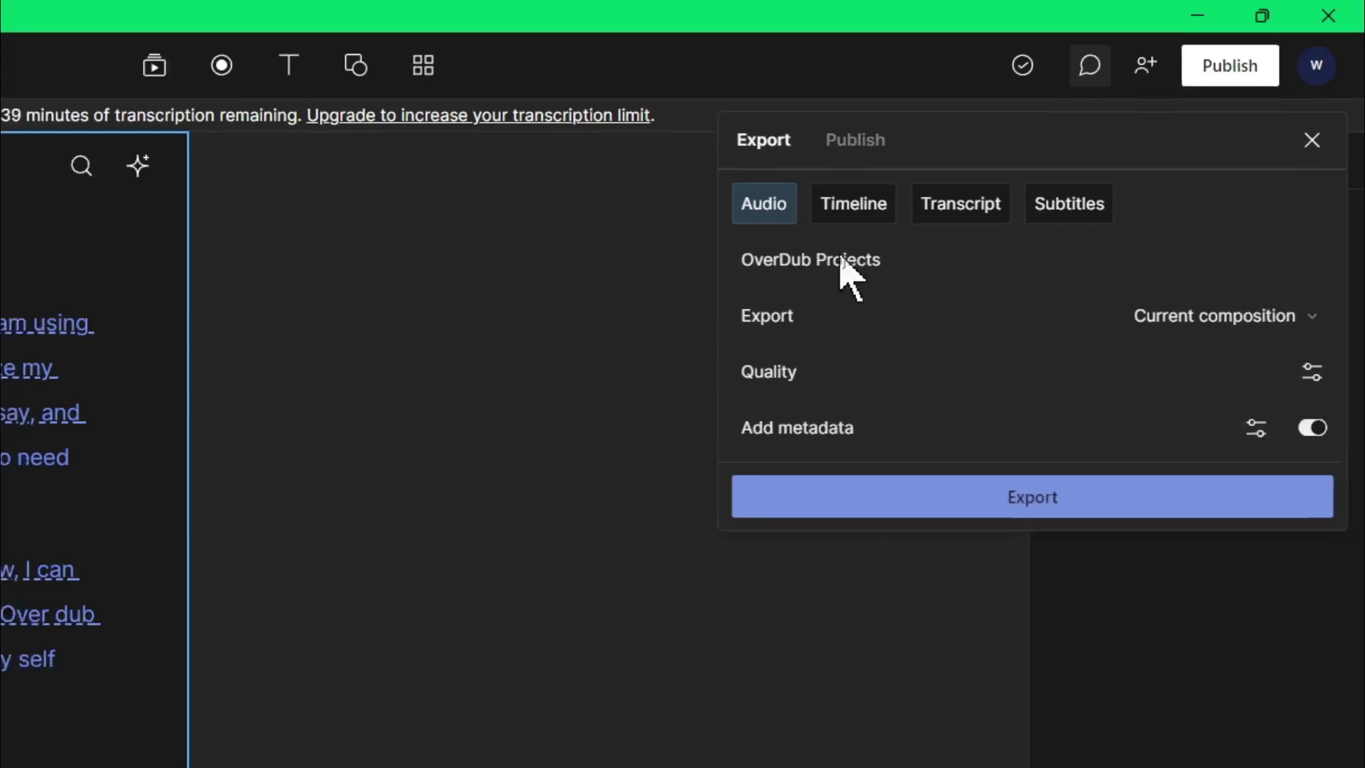
{"action": "left_click", "coordinate": [1143, 322]}
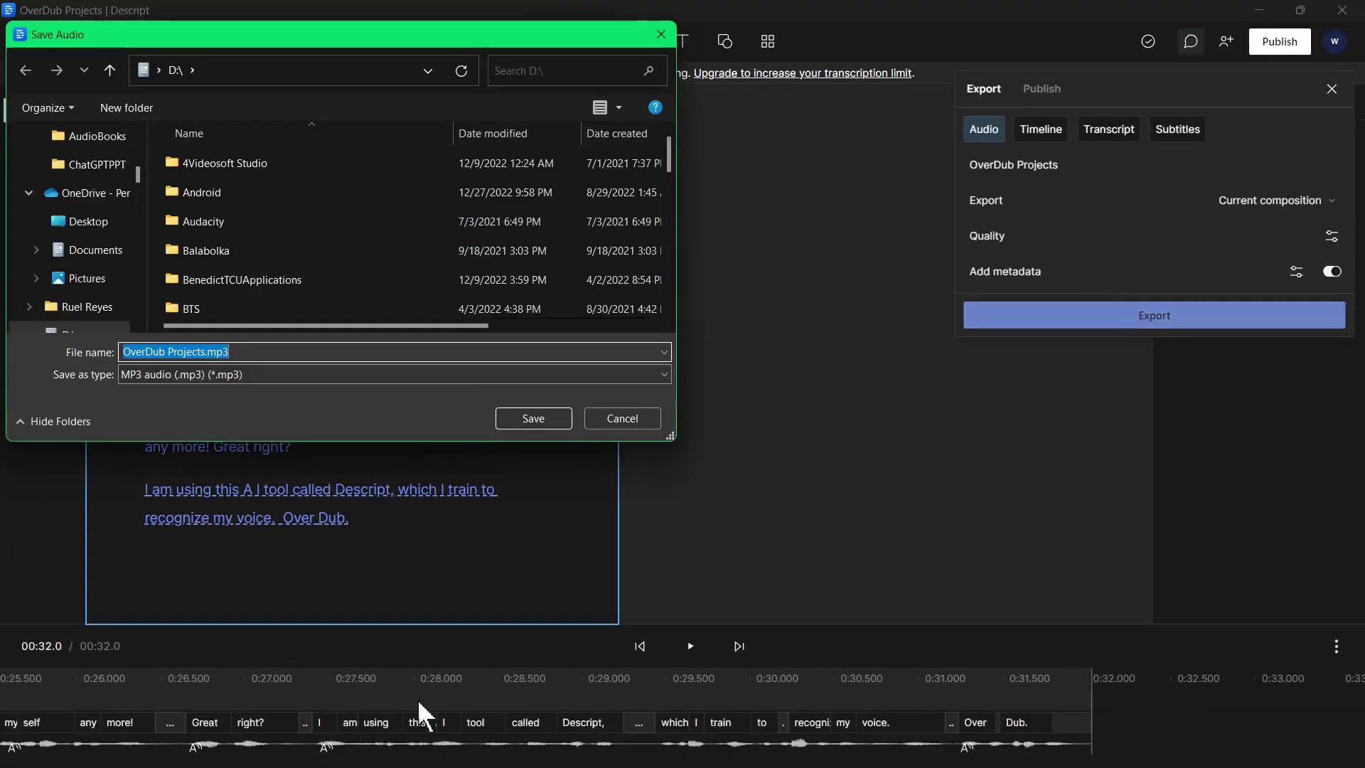
{"action": "scroll", "coordinate": [135, 146], "scroll_direction": "up", "scroll_amount": 5}
{"action": "left_click", "coordinate": [90, 250]}
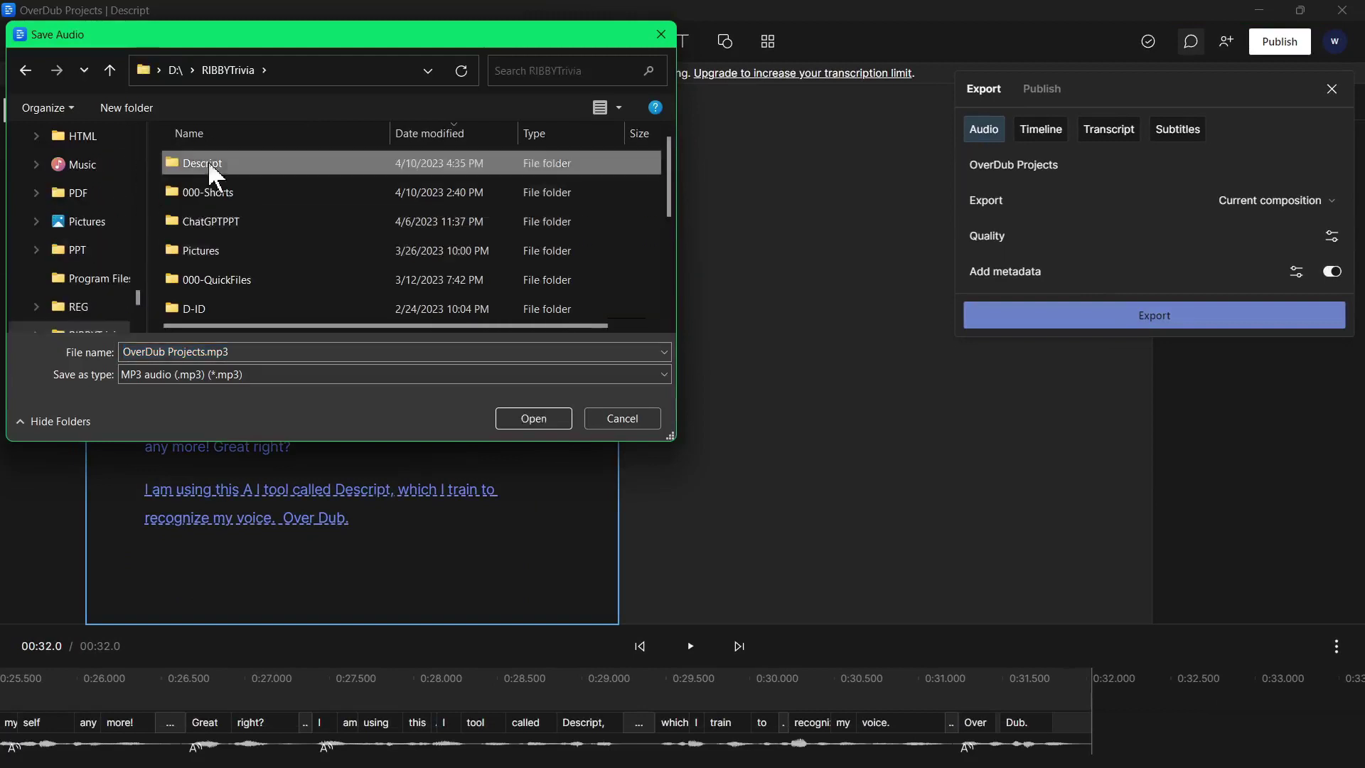
{"action": "left_click", "coordinate": [534, 418]}
Step: Open OverDub Projects.mp3 in Media Player and maximize the window to hear the AI voice
{"action": "left_click", "coordinate": [1278, 581]}
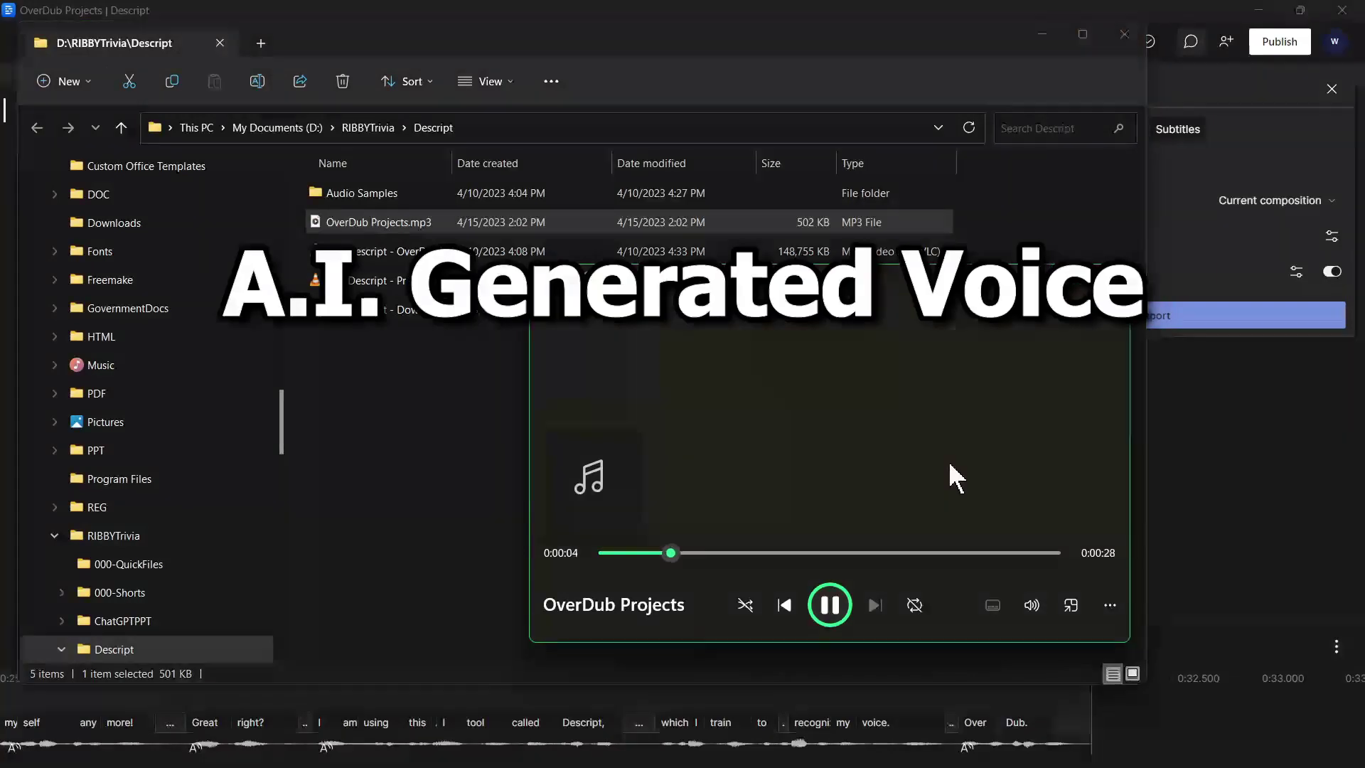
{"action": "double_click", "coordinate": [888, 291]}
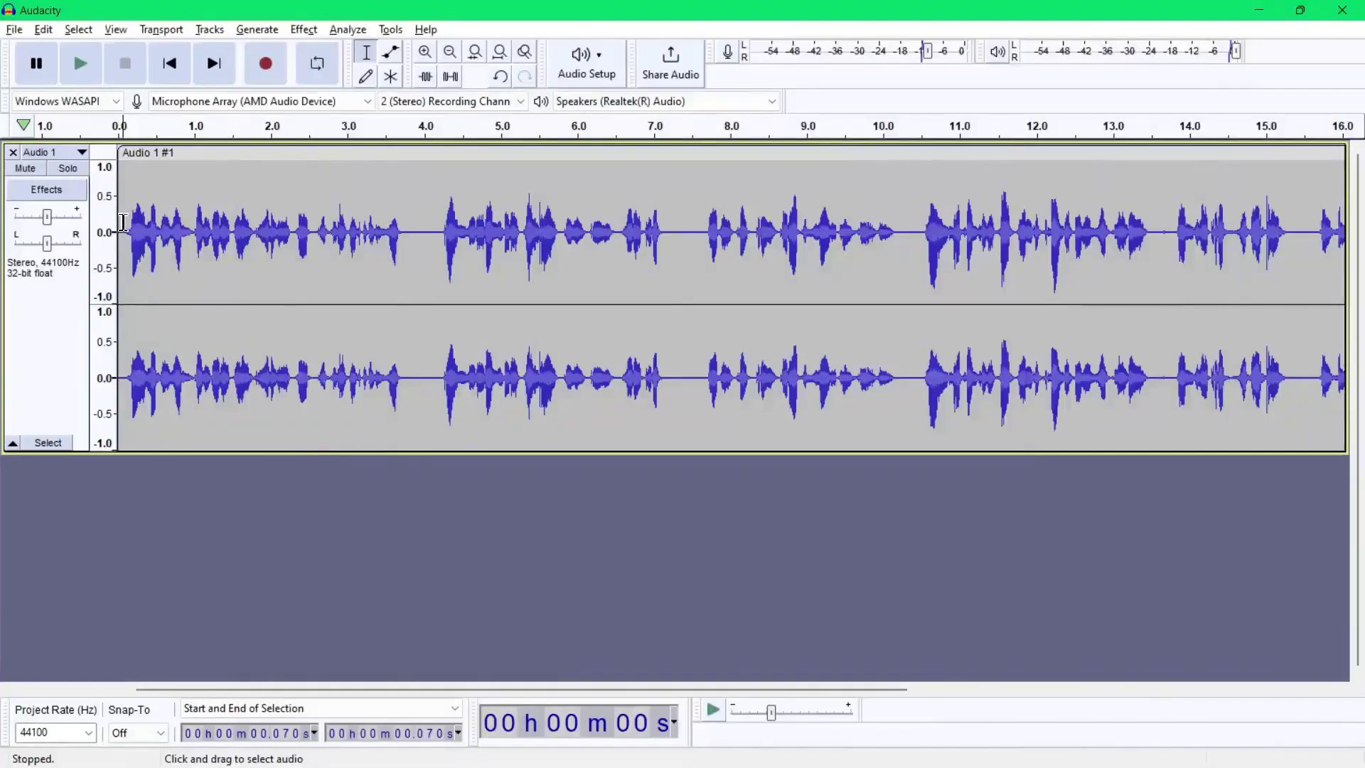
Step: Play the Audio 1 real-voice recording in Audacity from near its start to about 21 seconds
{"action": "left_click", "coordinate": [123, 222]}
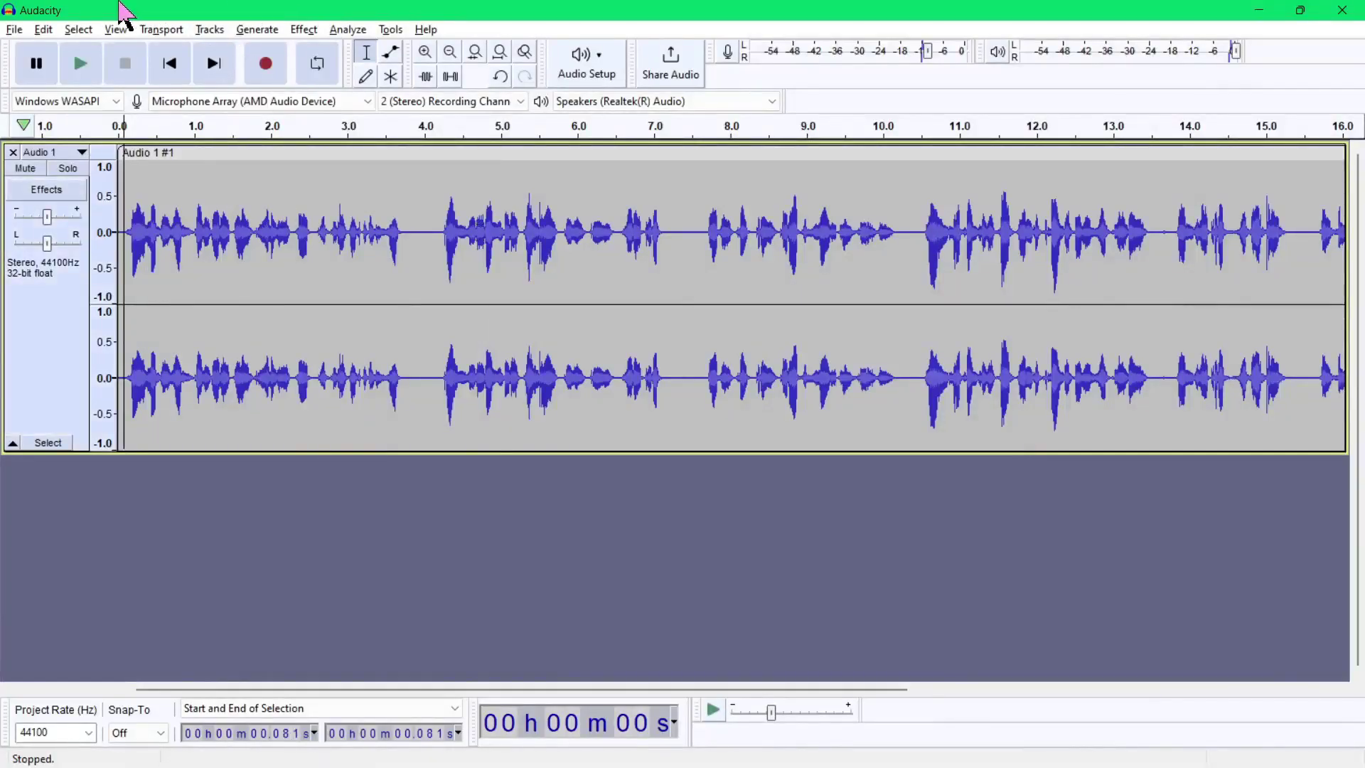
{"action": "left_click", "coordinate": [84, 64]}
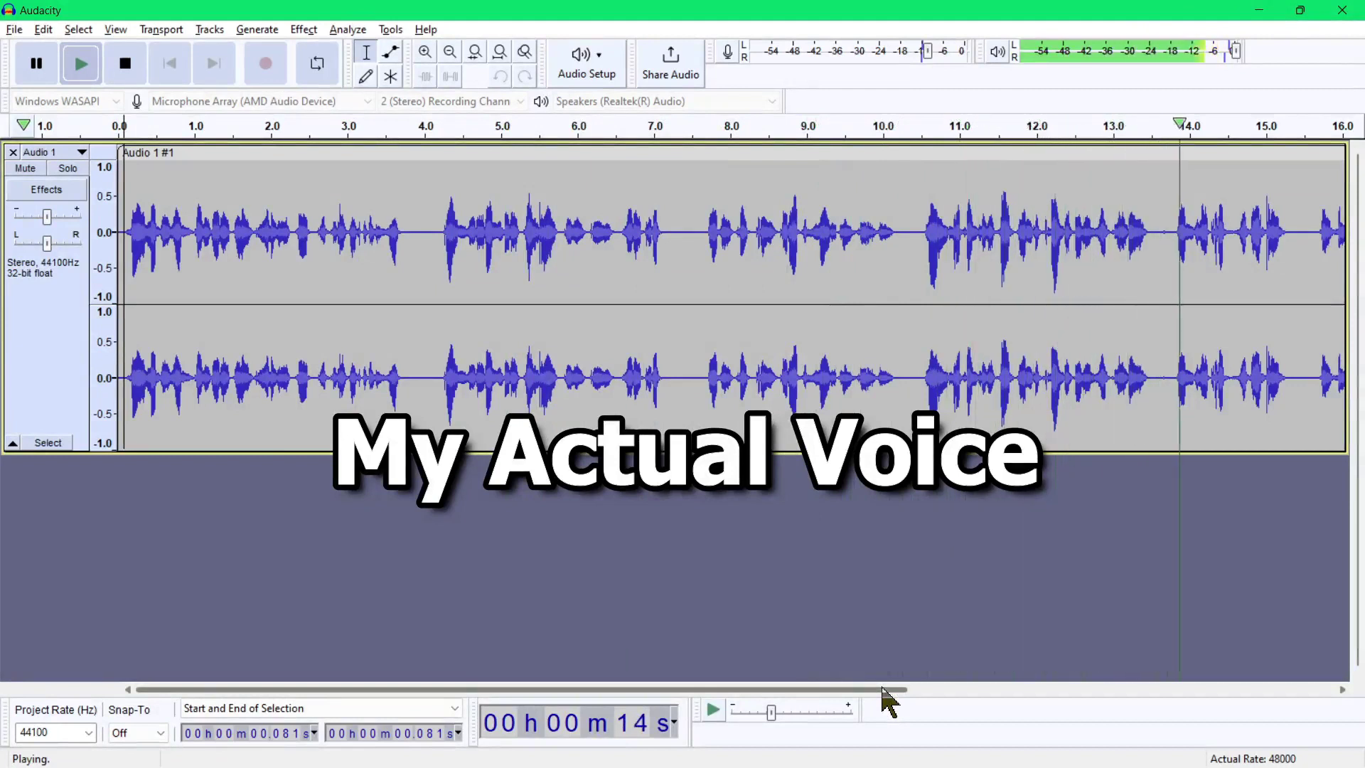
{"action": "left_click_drag", "start_coordinate": [883, 688], "coordinate": [1310, 689]}
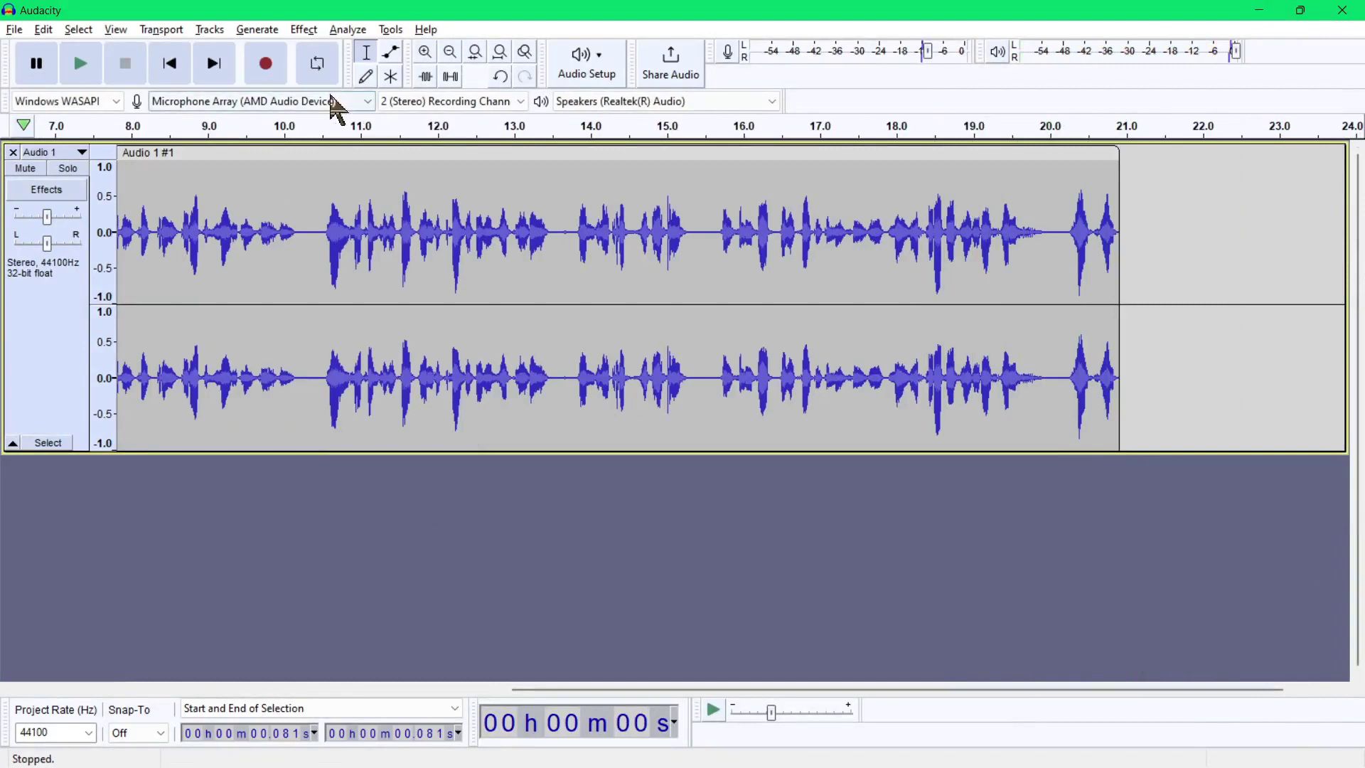
{"action": "left_click", "coordinate": [15, 30]}
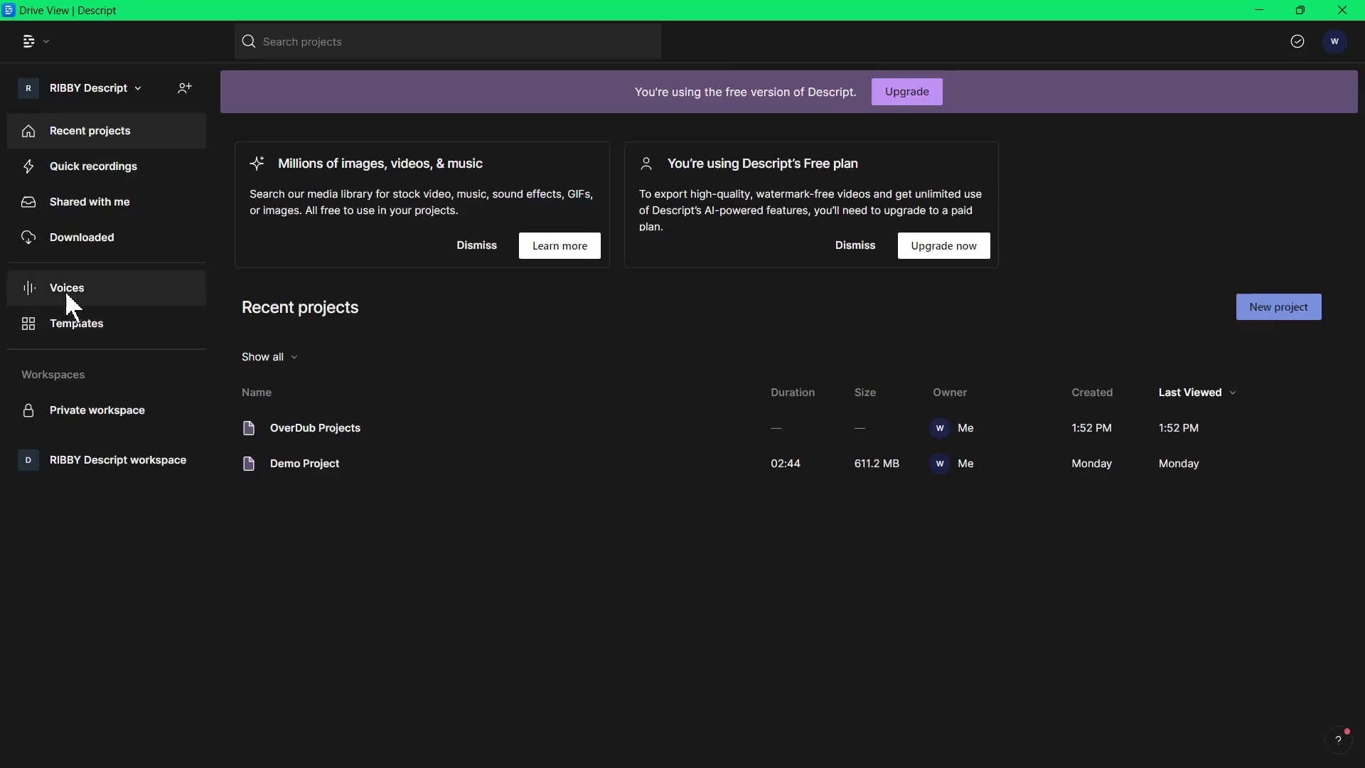
Step: Open the RIBBYTriviaHost voice project from Voices and look over its training transcript
{"action": "left_click", "coordinate": [65, 288]}
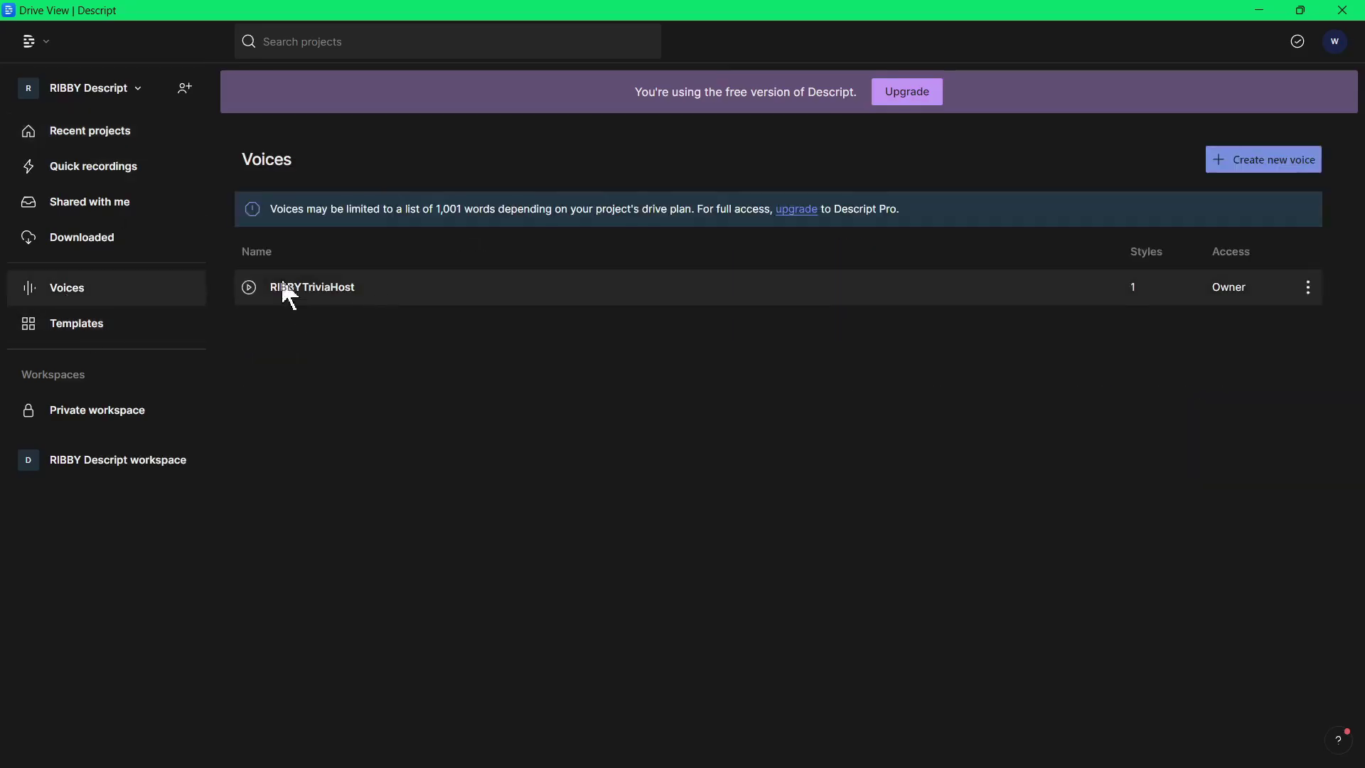
{"action": "left_click", "coordinate": [441, 290]}
{"action": "scroll", "coordinate": [739, 426], "scroll_direction": "down", "scroll_amount": 10}
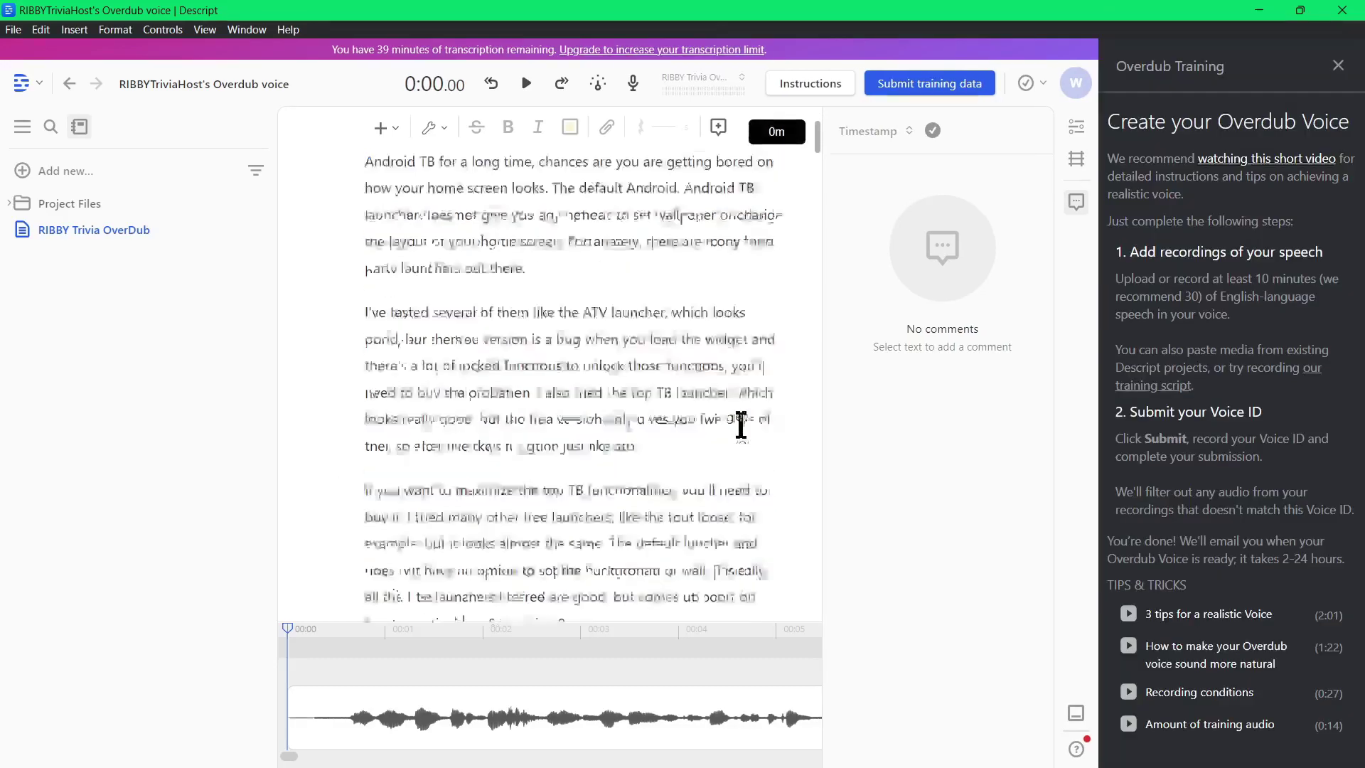
{"action": "scroll", "coordinate": [741, 425], "scroll_direction": "up", "scroll_amount": 10}
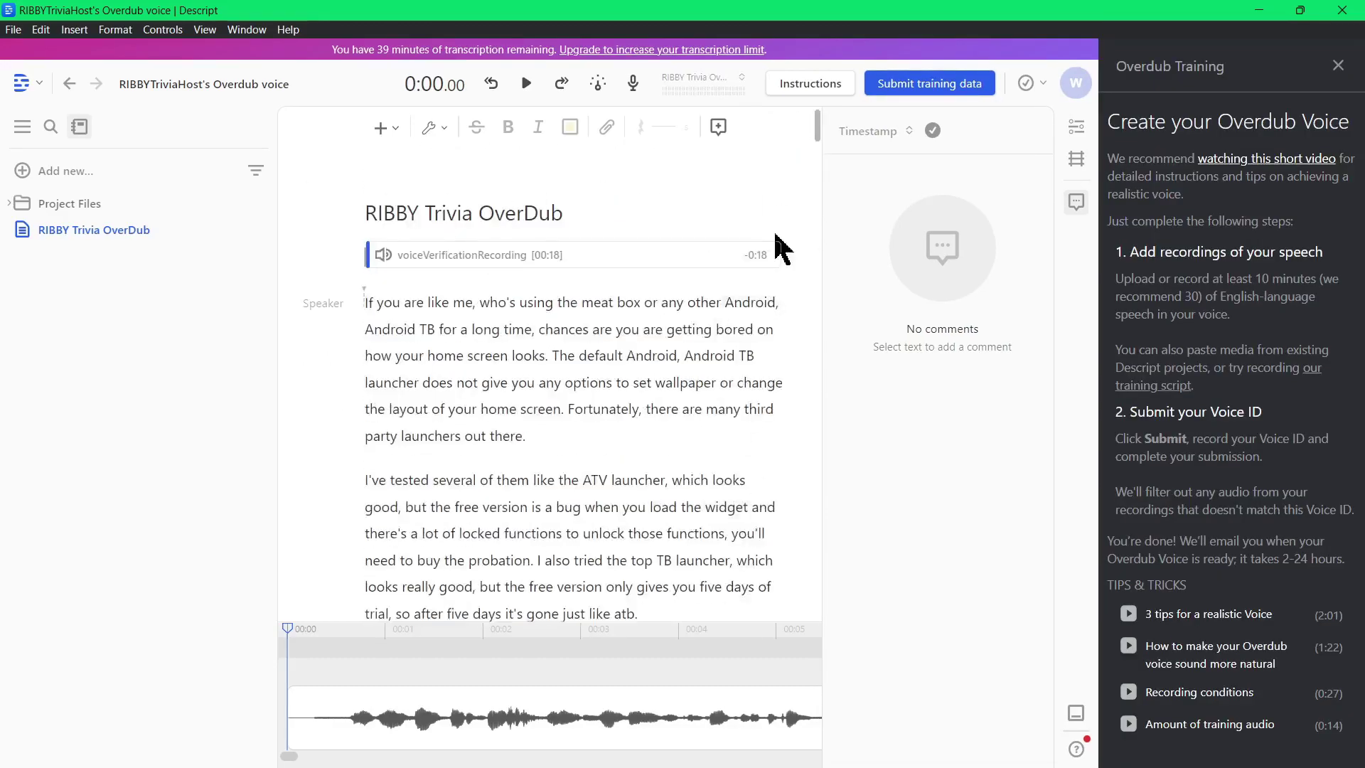
{"action": "left_click", "coordinate": [332, 302]}
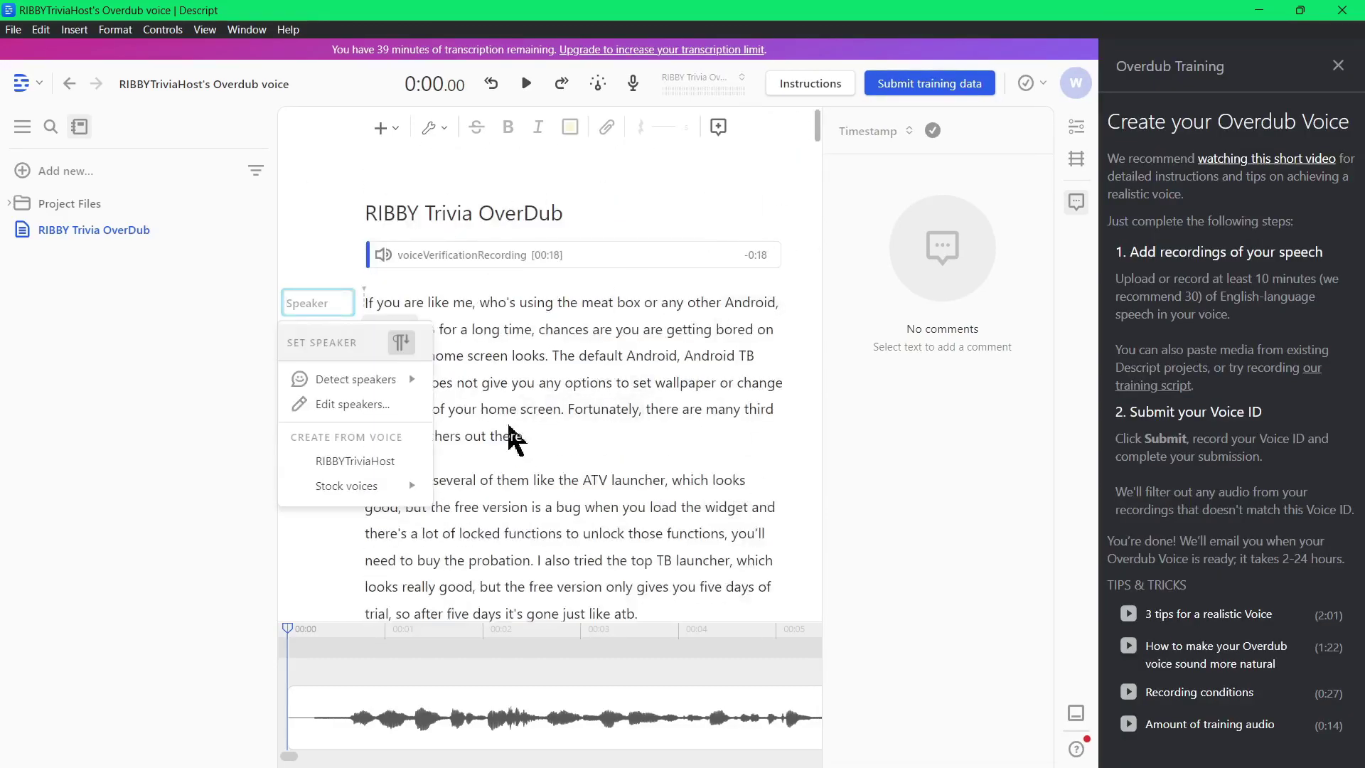
{"action": "left_click", "coordinate": [112, 261]}
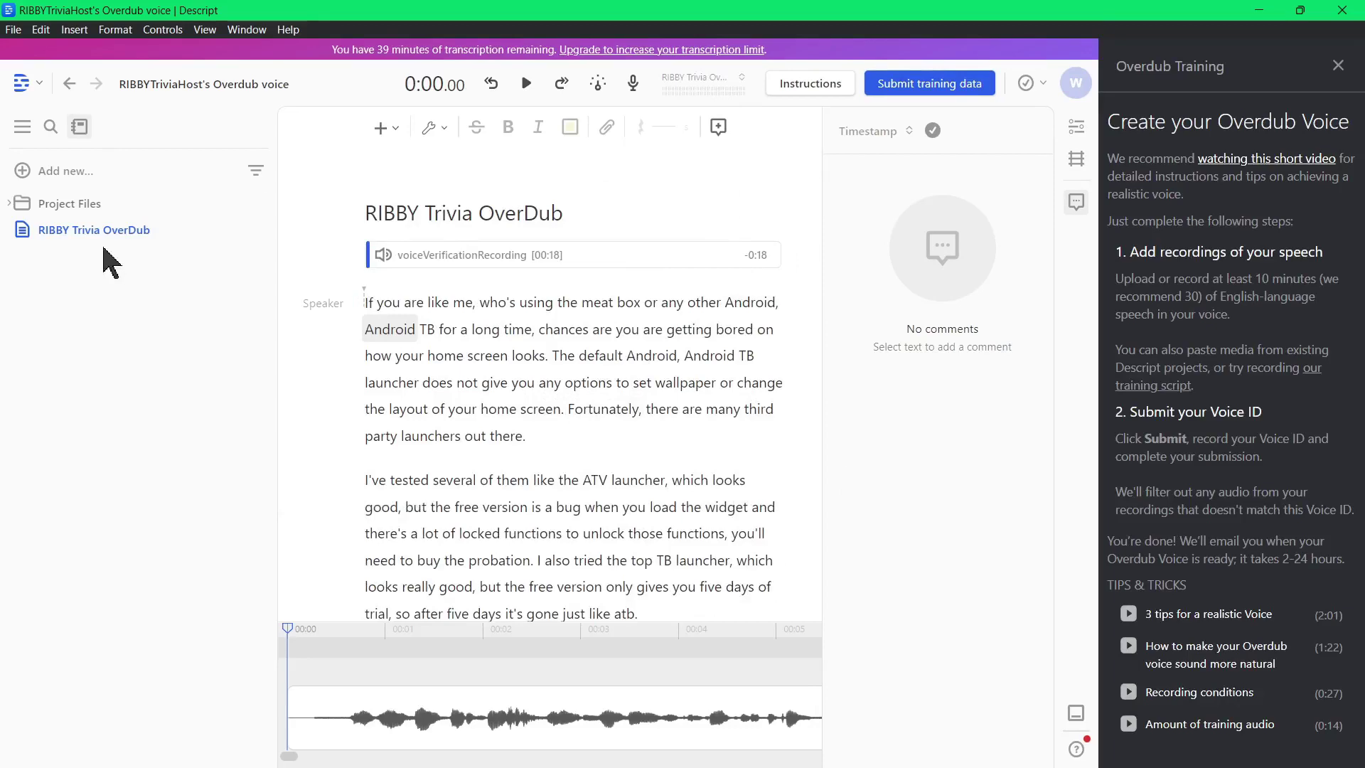
{"action": "left_click", "coordinate": [54, 172]}
{"action": "left_click", "coordinate": [204, 356]}
{"action": "scroll", "coordinate": [753, 426], "scroll_direction": "down", "scroll_amount": 15}
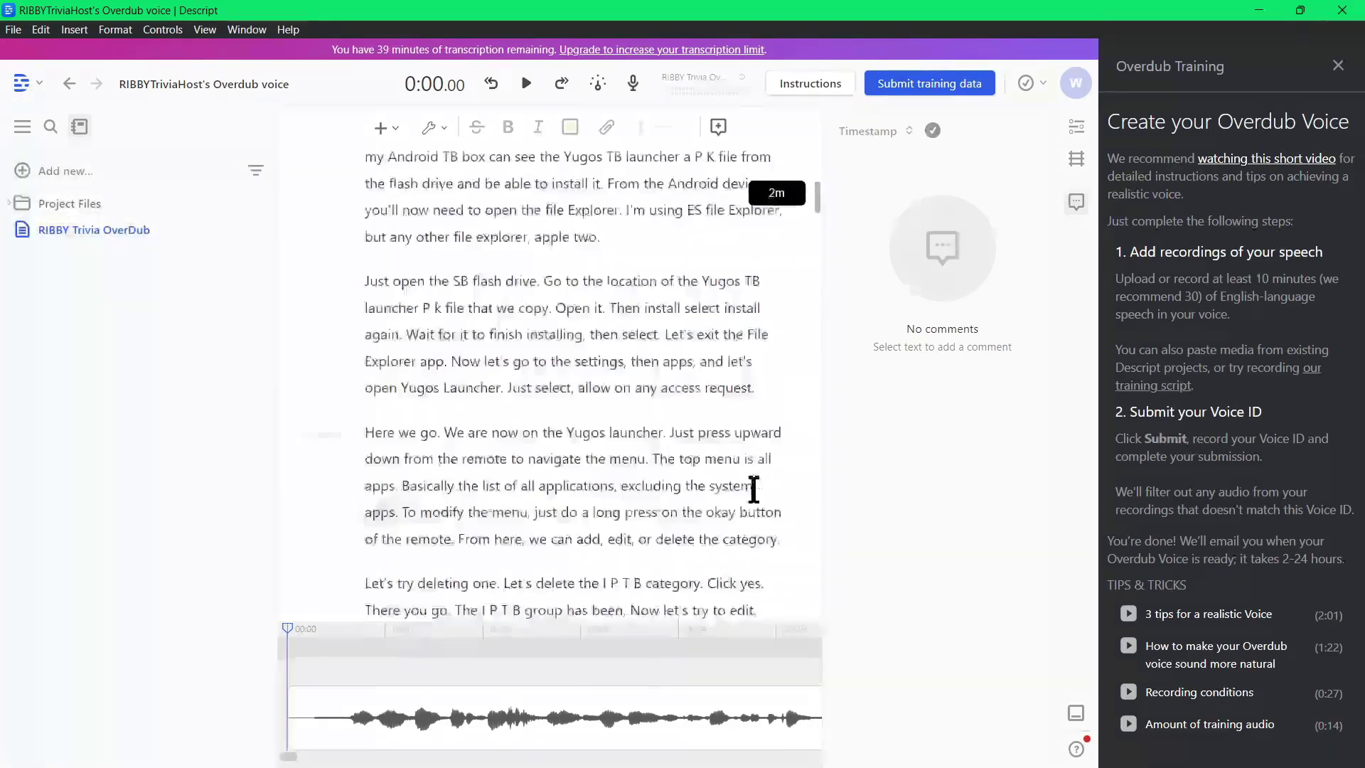
{"action": "scroll", "coordinate": [801, 348], "scroll_direction": "up", "scroll_amount": 10}
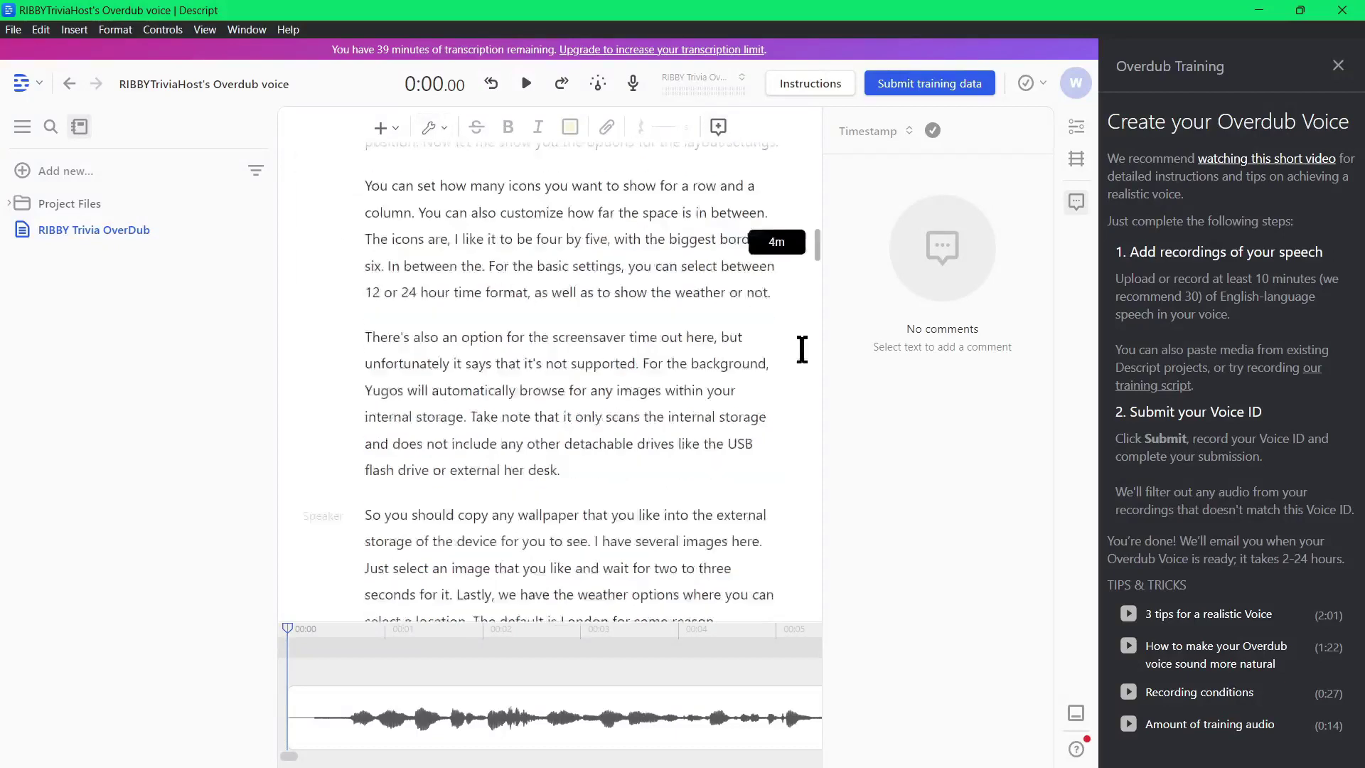
Step: Play the voice verification recording, pausing it at 0:07.60
{"action": "left_click", "coordinate": [526, 83]}
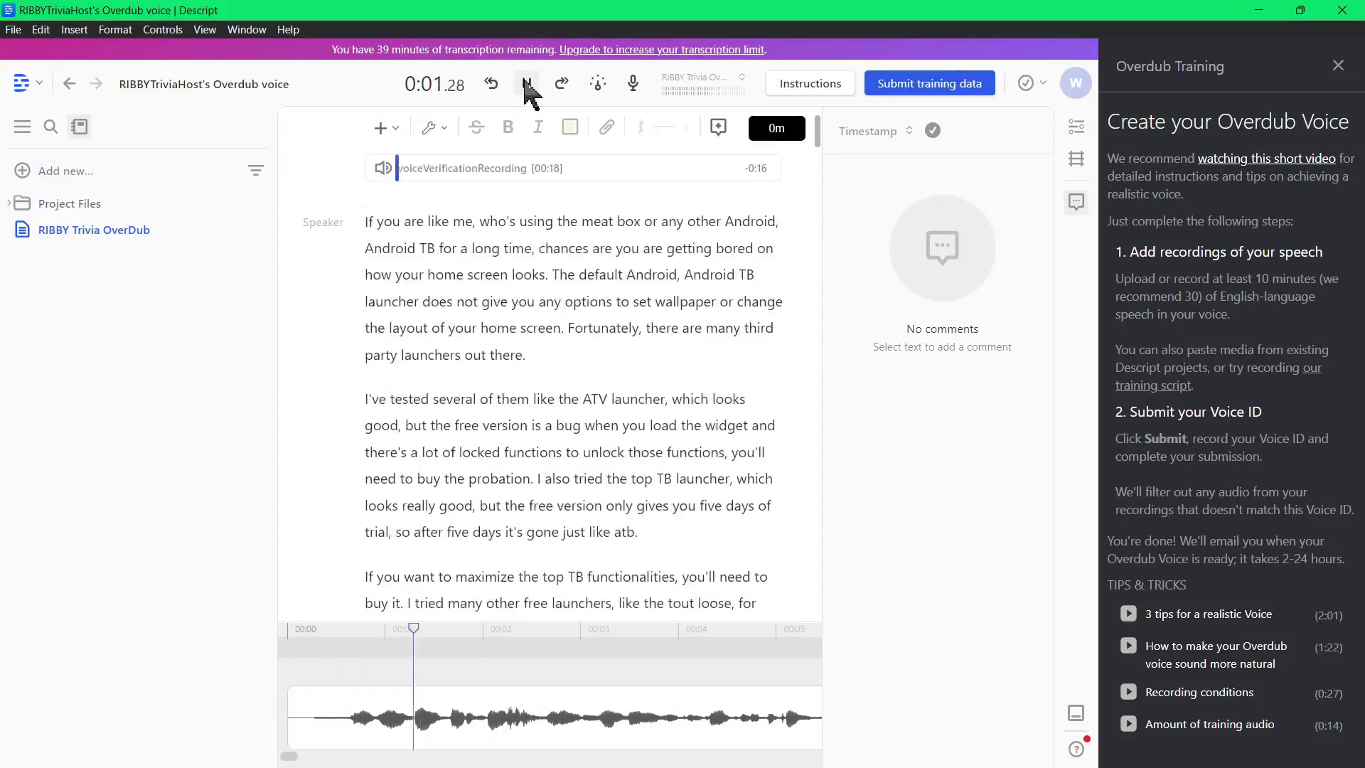
{"action": "left_click", "coordinate": [526, 84]}
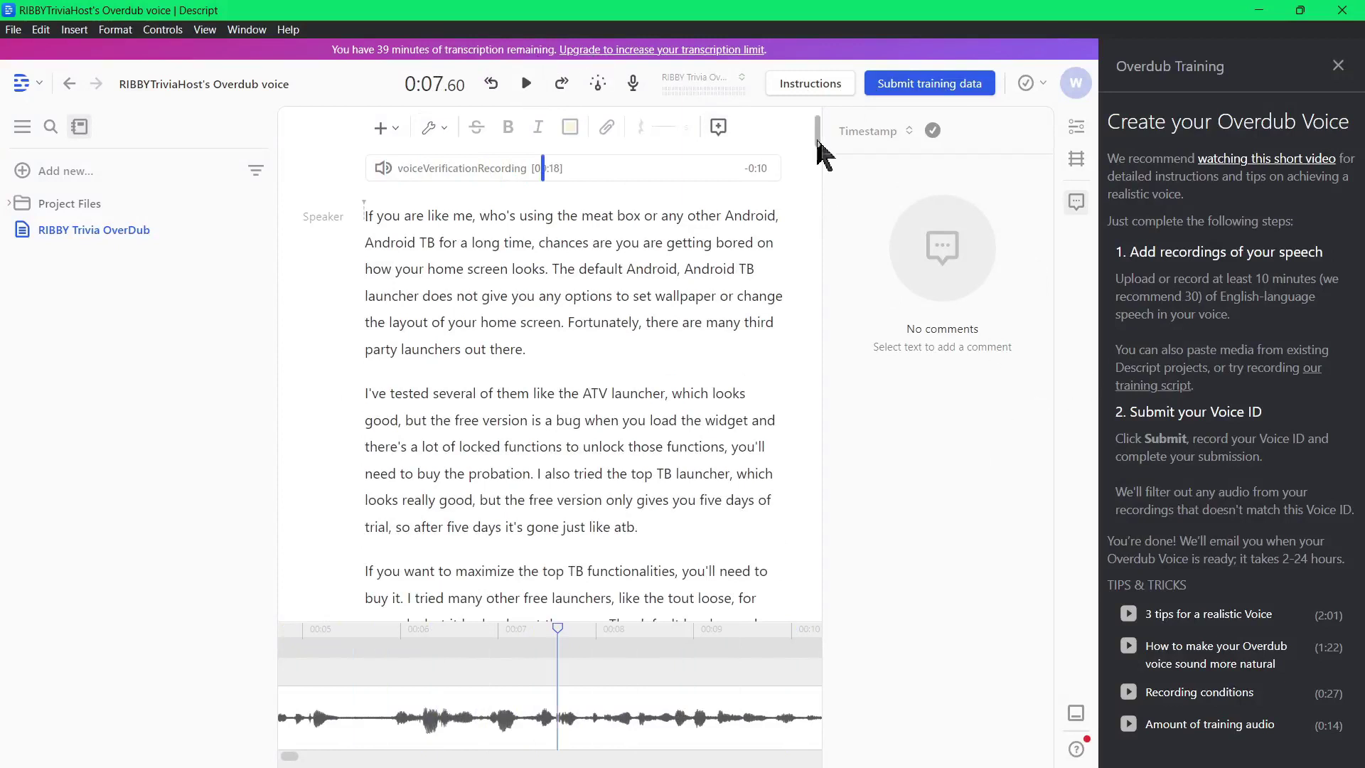
{"action": "left_click", "coordinate": [256, 228]}
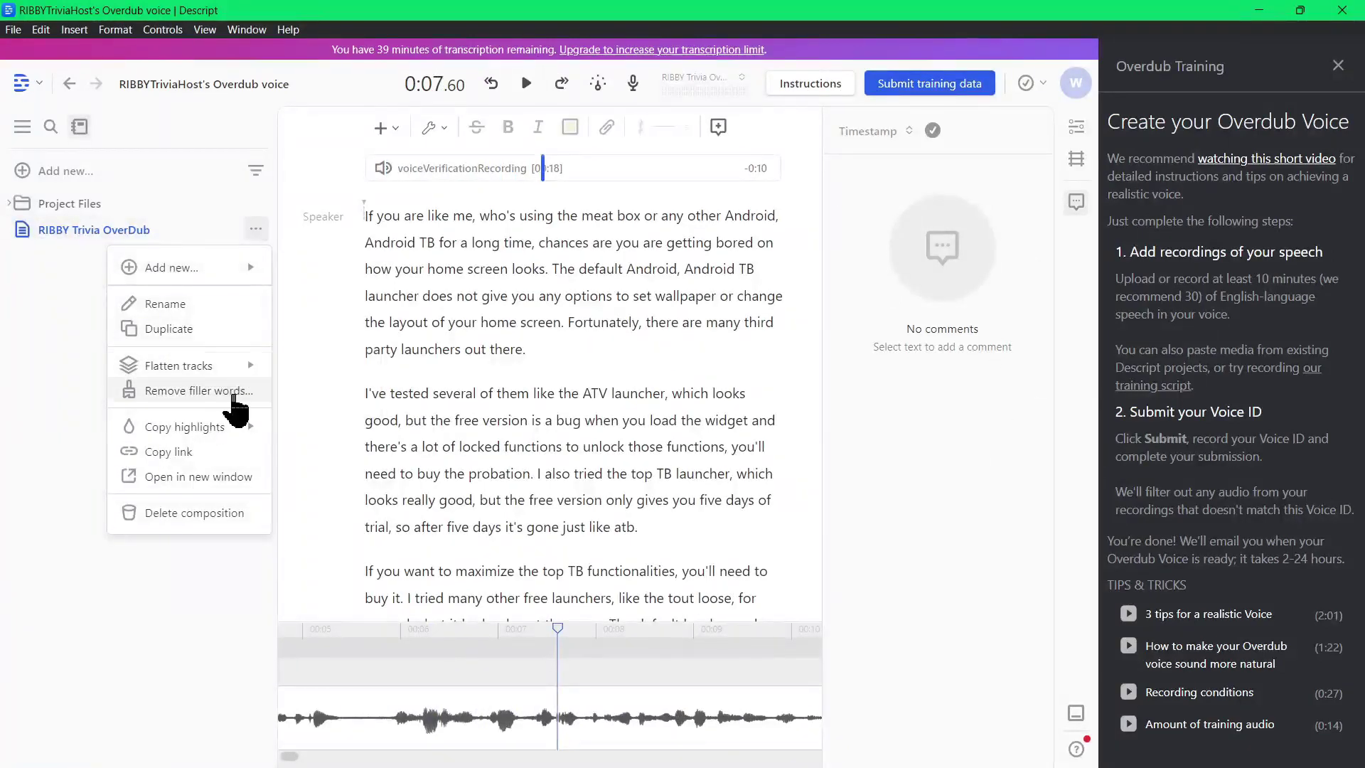
Step: Expand Project Files and open voiceVerificationRecording, RIBBY Trivia OverDub.mp3 and '05 – Ok Now let's try out the.mp3'
{"action": "left_click", "coordinate": [70, 203]}
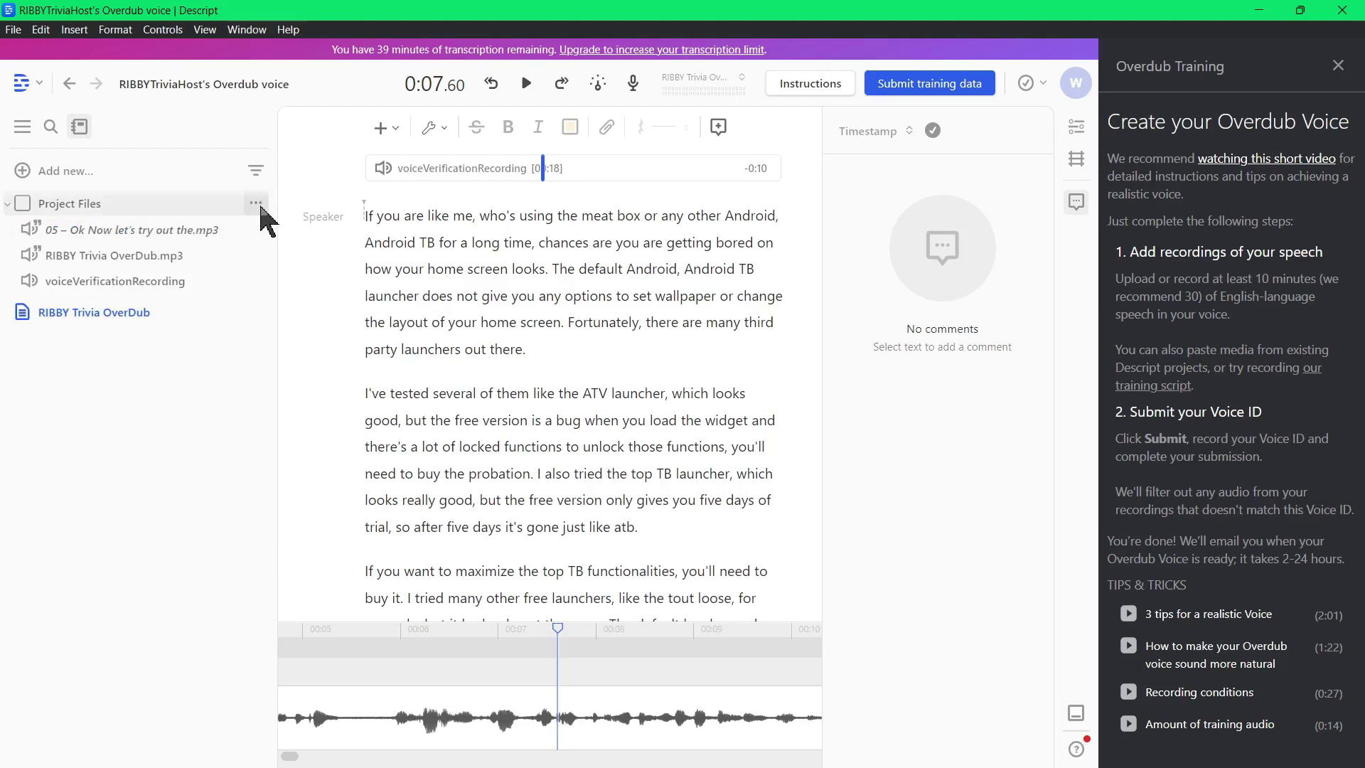
{"action": "left_click", "coordinate": [186, 281]}
{"action": "left_click", "coordinate": [186, 255]}
{"action": "left_click", "coordinate": [195, 229]}
{"action": "left_click", "coordinate": [199, 206]}
{"action": "left_click", "coordinate": [135, 204]}
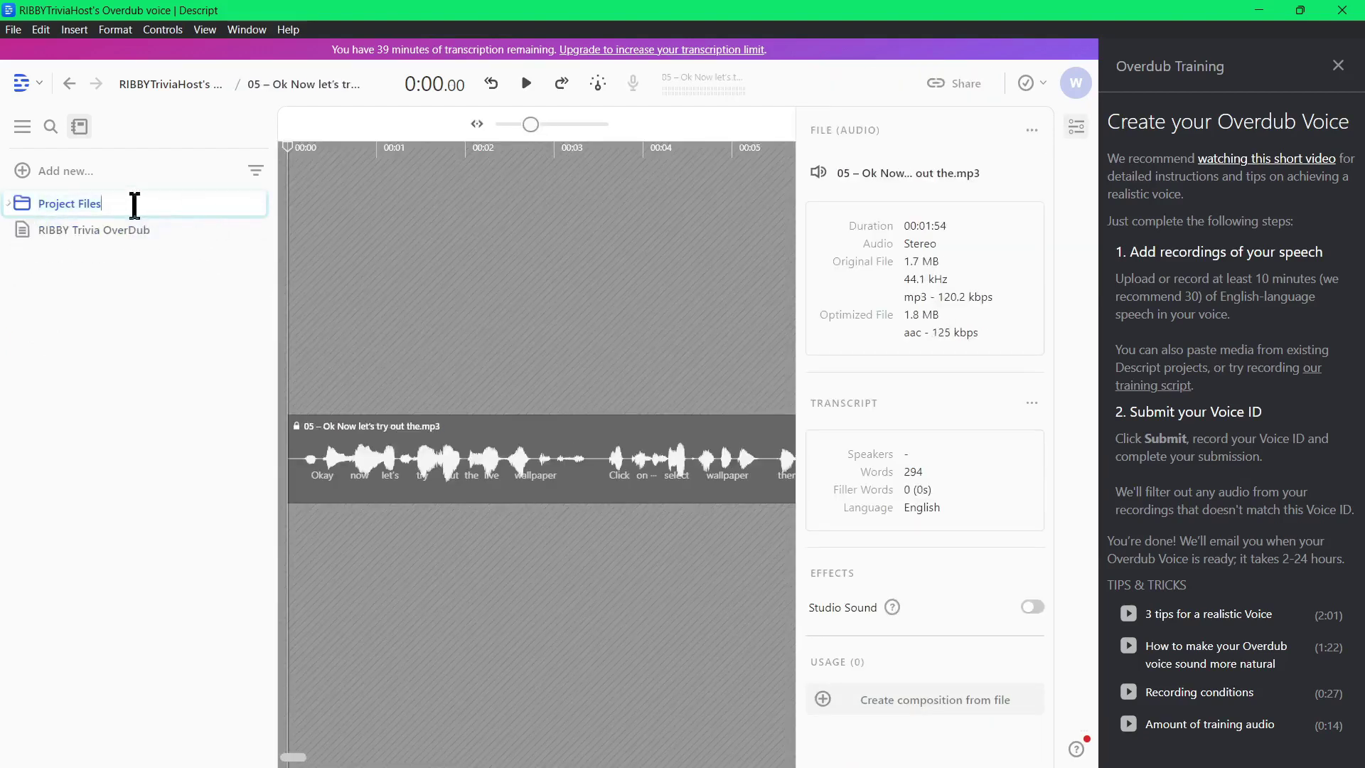
{"action": "key", "text": "Return"}
Step: Reopen the RIBBY Trivia OverDub composition to show its transcript
{"action": "left_click", "coordinate": [256, 203]}
{"action": "mouse_move", "coordinate": [245, 241]}
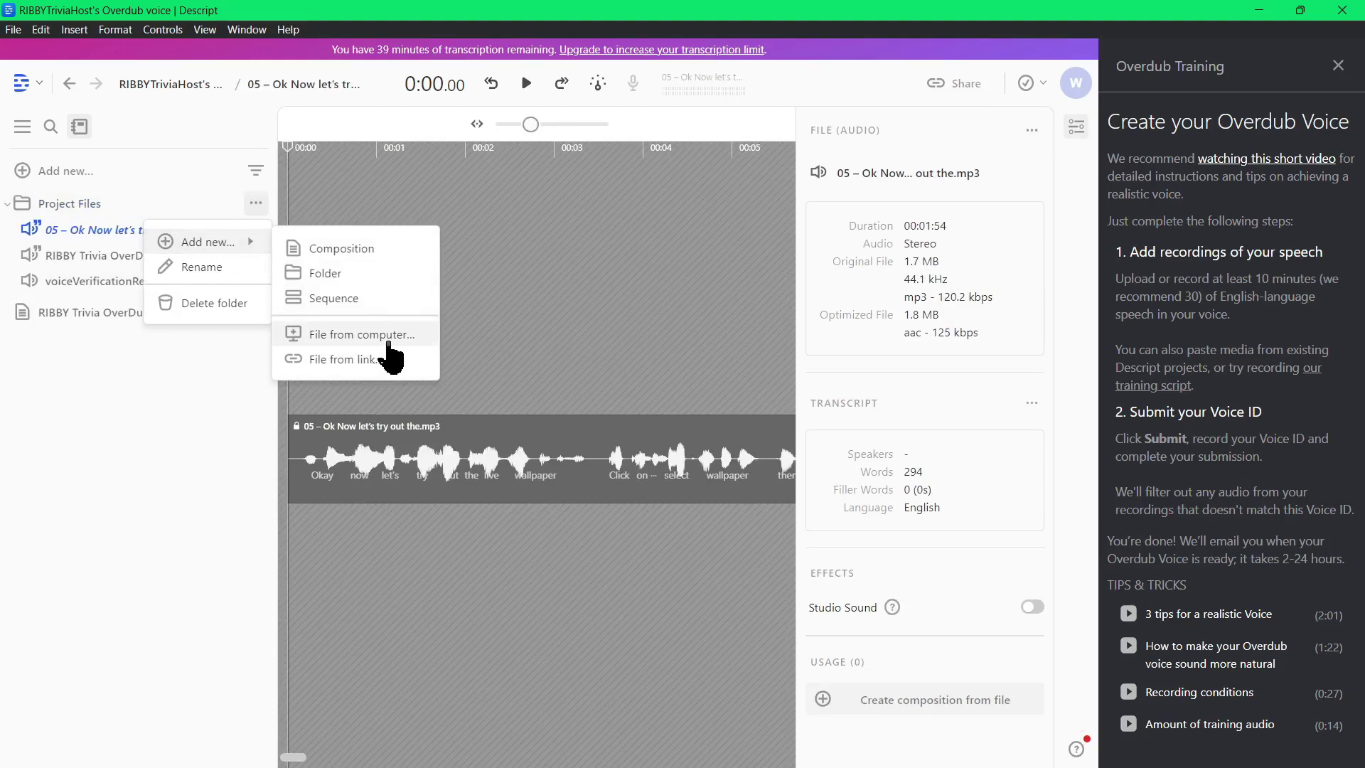
{"action": "left_click", "coordinate": [118, 604]}
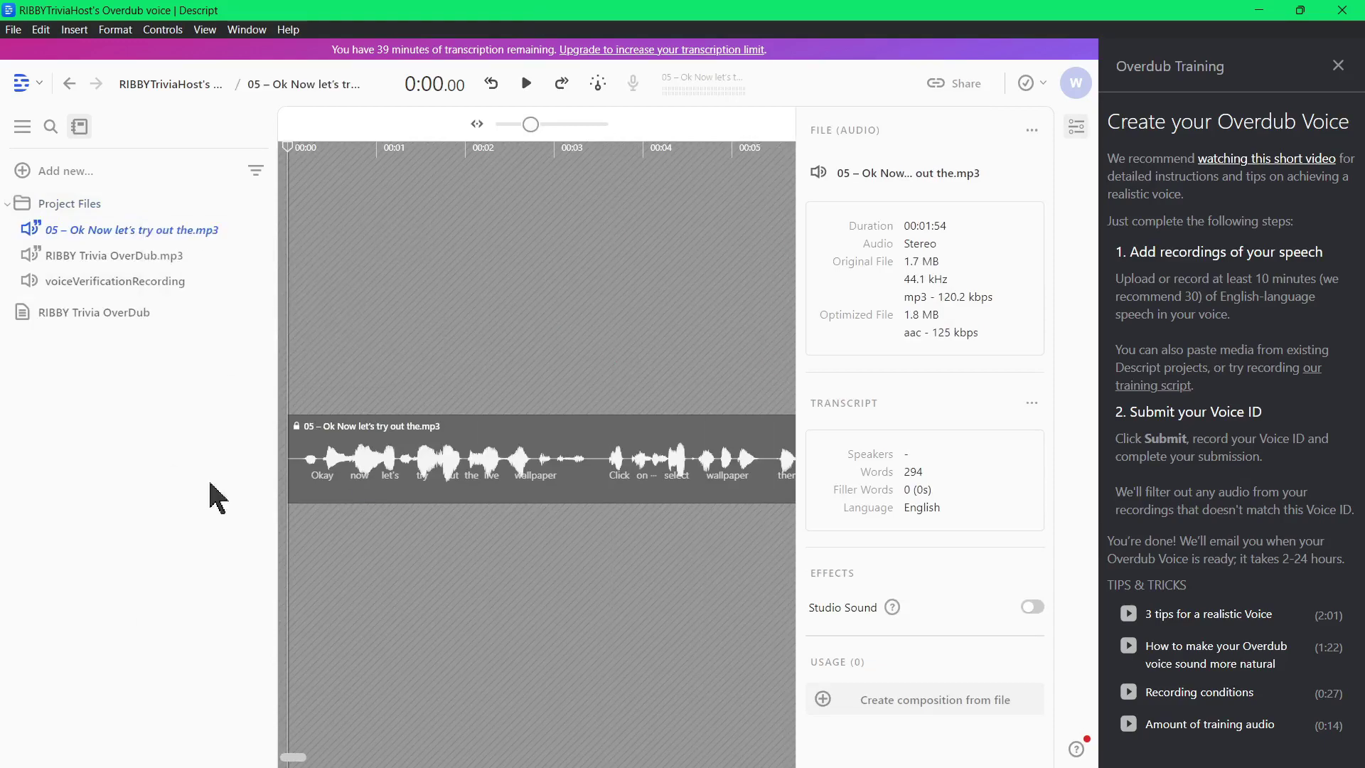
{"action": "left_click", "coordinate": [147, 318]}
{"action": "left_click", "coordinate": [257, 313]}
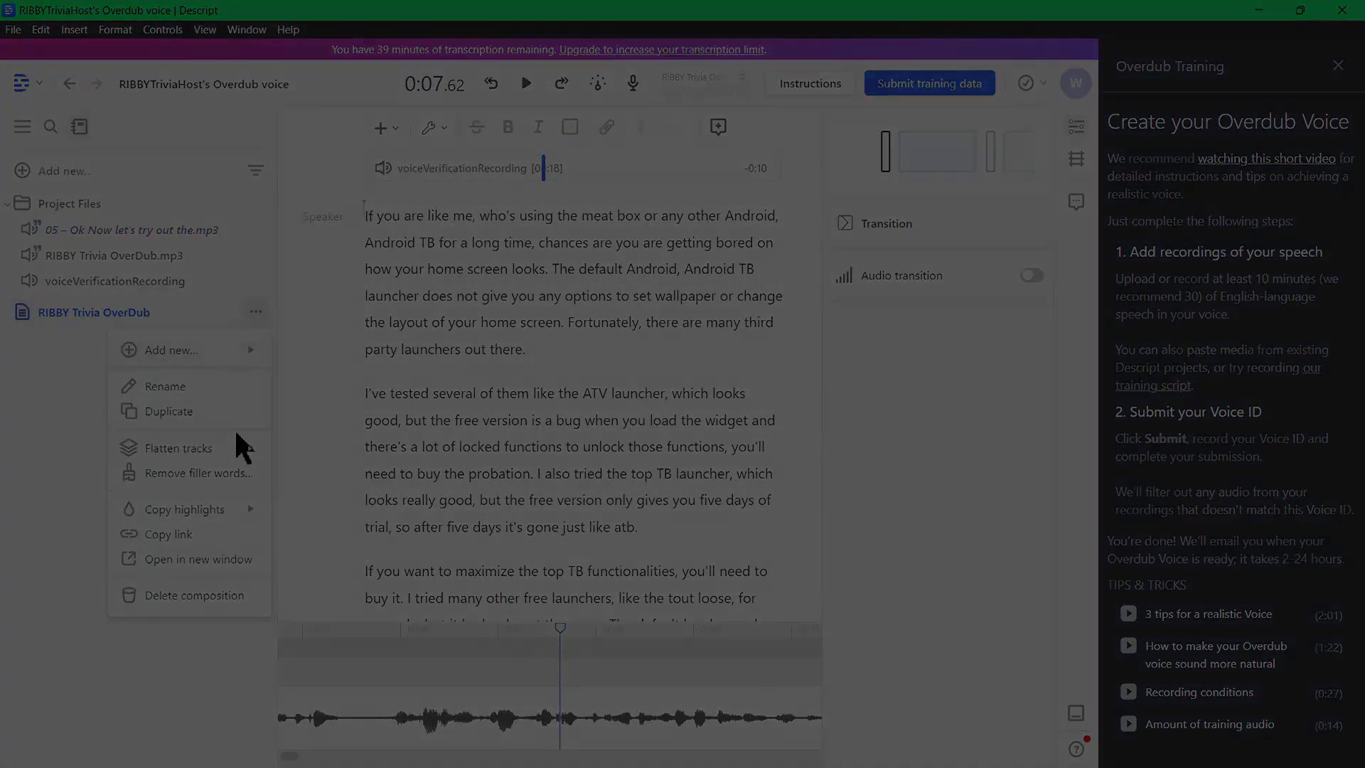